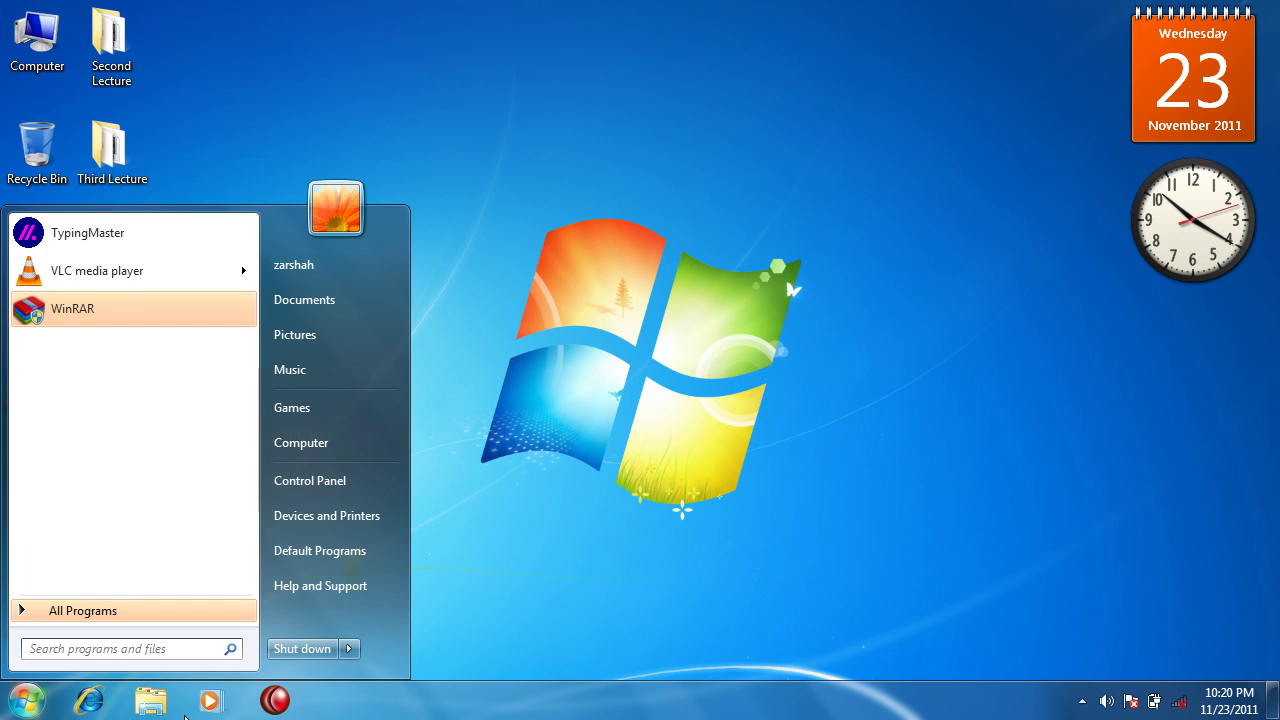
Demonstrate opening and dismissing the Start menu from the taskbar.
click(24, 703)
click(24, 703)
click(530, 490)
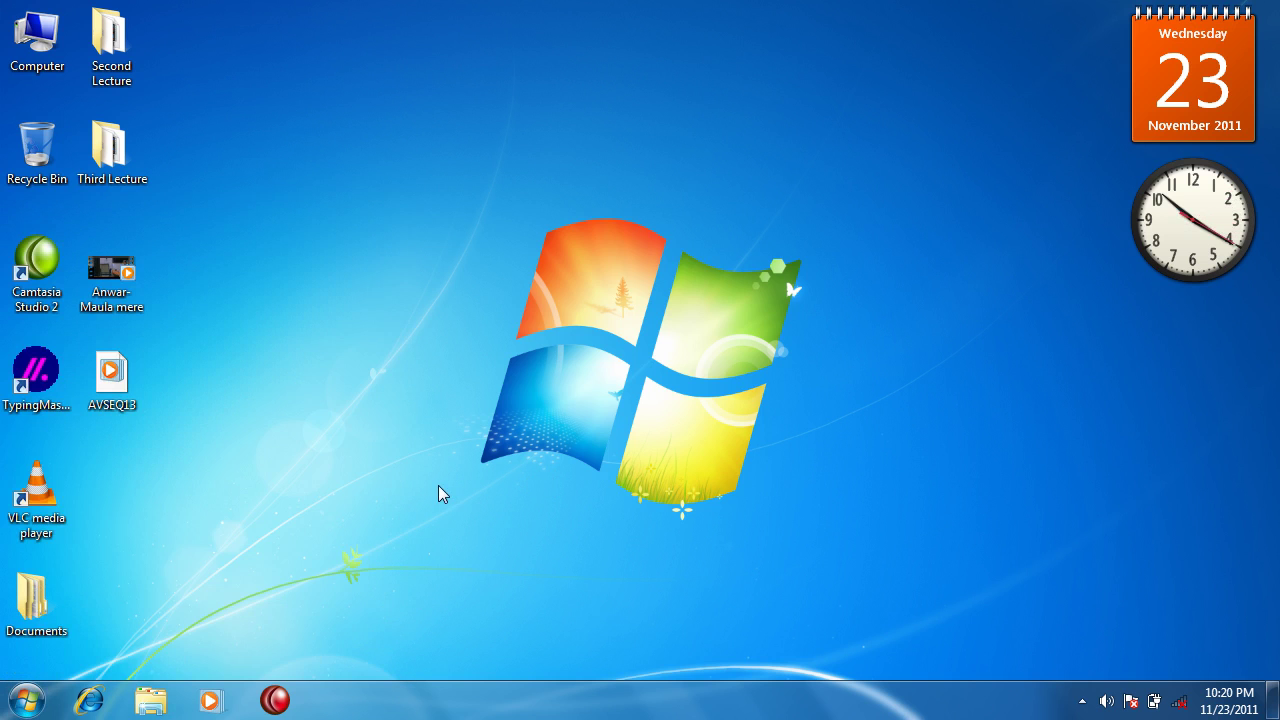
click(22, 704)
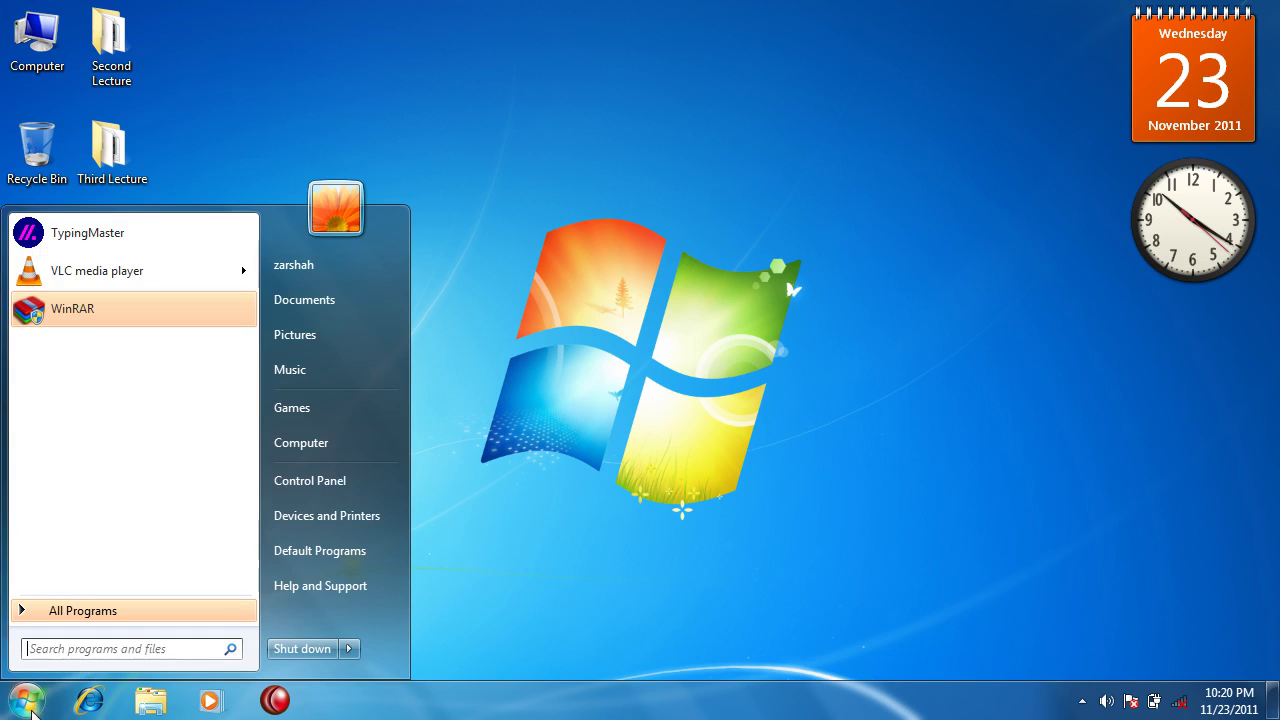
click(621, 521)
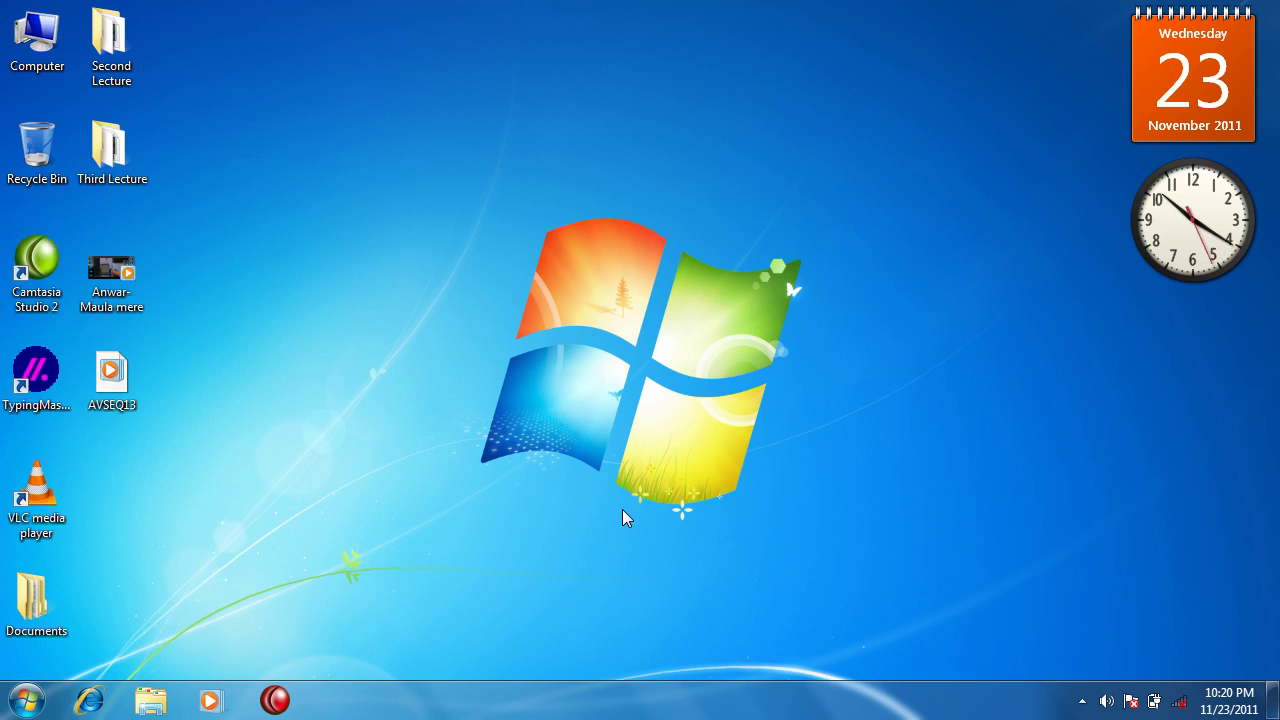
Demonstrate repeatedly showing and hiding the Start menu with a keyboard shortcut.
key(alt)
key(super)
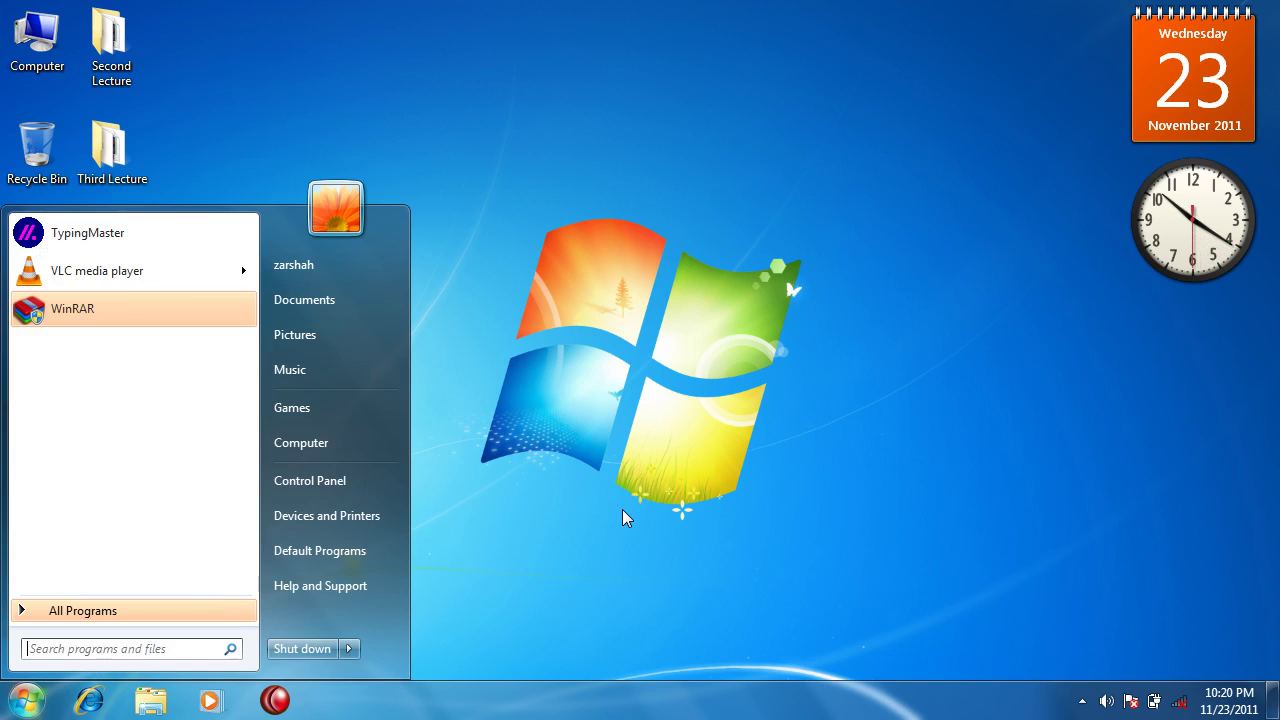
key(super)
key(super)
key(super)
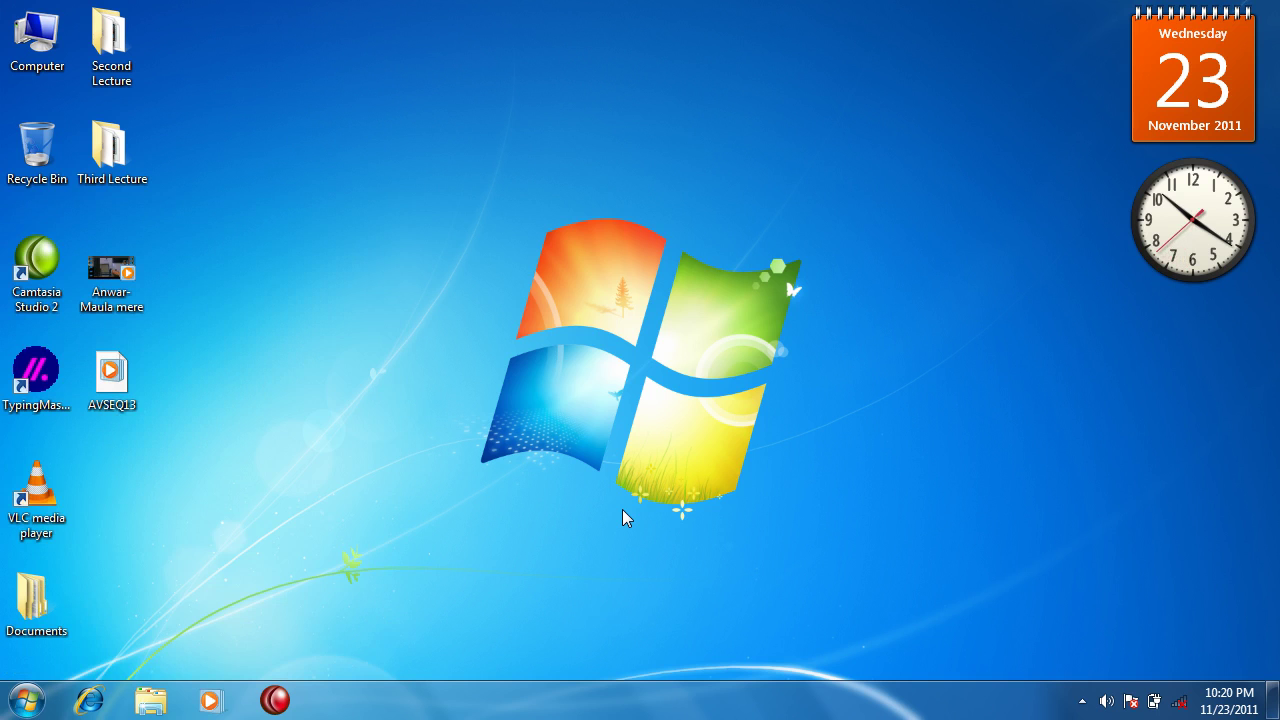
key(super)
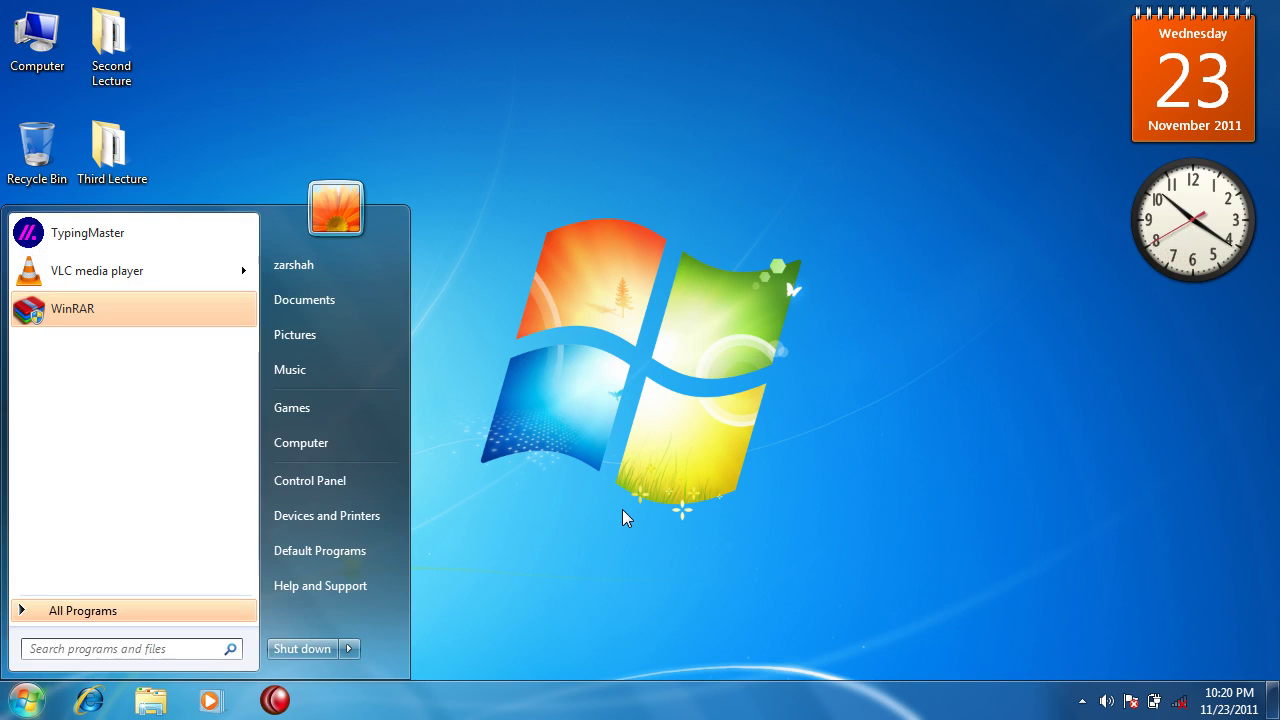
key(super)
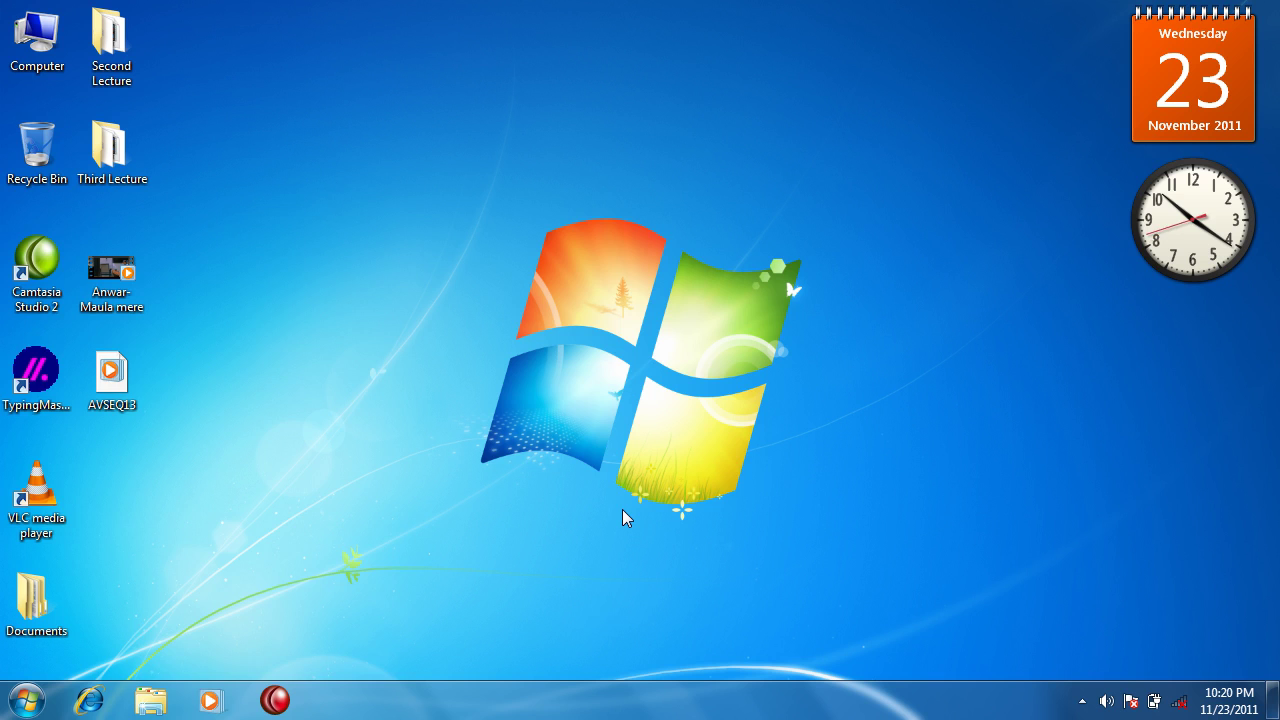
key(super)
key(super)
Search the Start menu for word and launch Microsoft Word.
key(super)
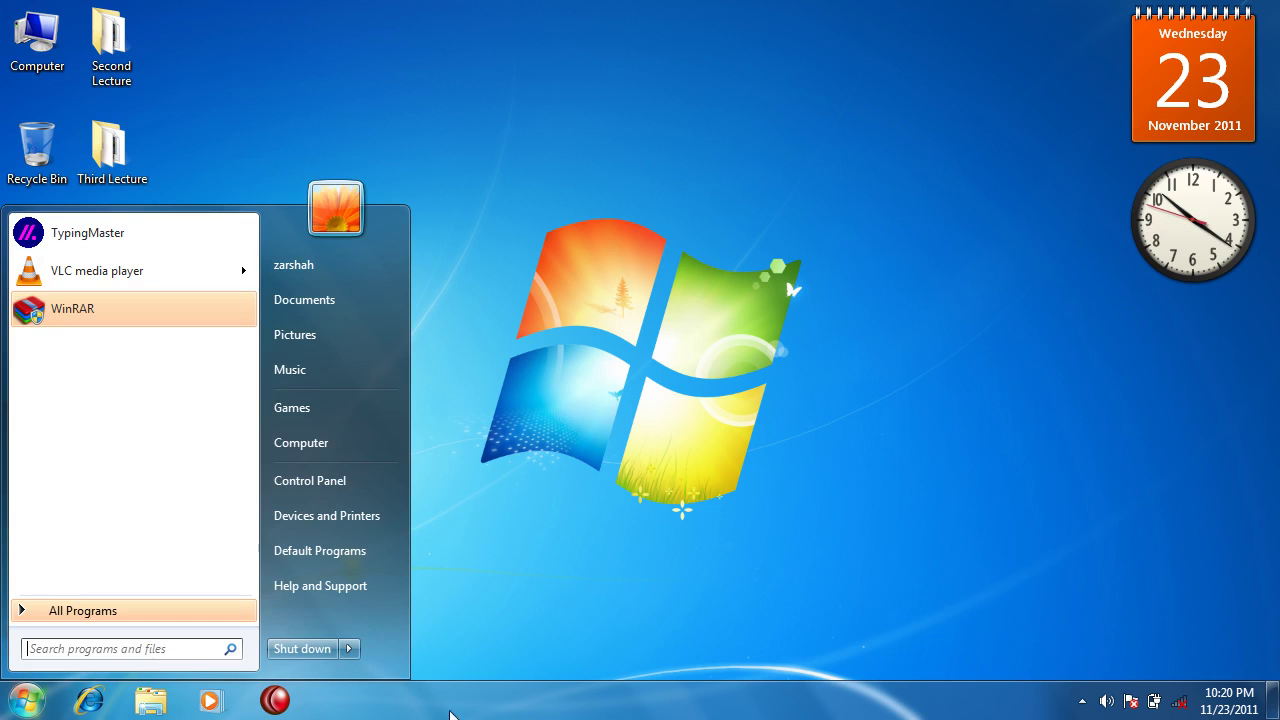
click(127, 652)
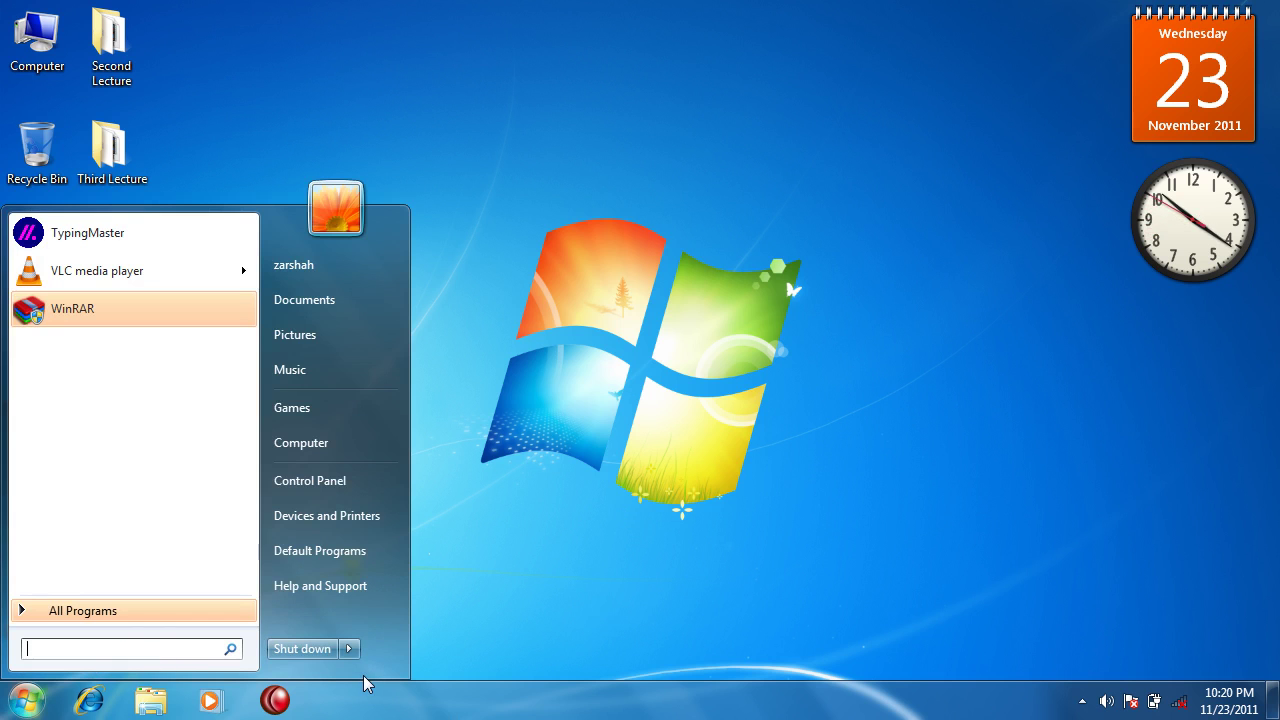
text(windows)
key(BackSpace)
key(BackSpace)
key(BackSpace)
key(BackSpace)
text(word)
key(Return)
Increase the font size in the blank document to 28 pt.
key(ctrl+bracketright)
key(ctrl+bracketright)
key(ctrl+bracketright)
key(ctrl+bracketright)
key(ctrl+bracketright)
key(ctrl+bracketright)
key(ctrl+bracketright)
key(ctrl+bracketright)
key(ctrl+bracketright)
key(ctrl+bracketright)
key(ctrl+bracketright)
key(ctrl+bracketright)
key(ctrl+bracketright)
key(ctrl+bracketright)
key(ctrl+bracketright)
key(ctrl+bracketright)
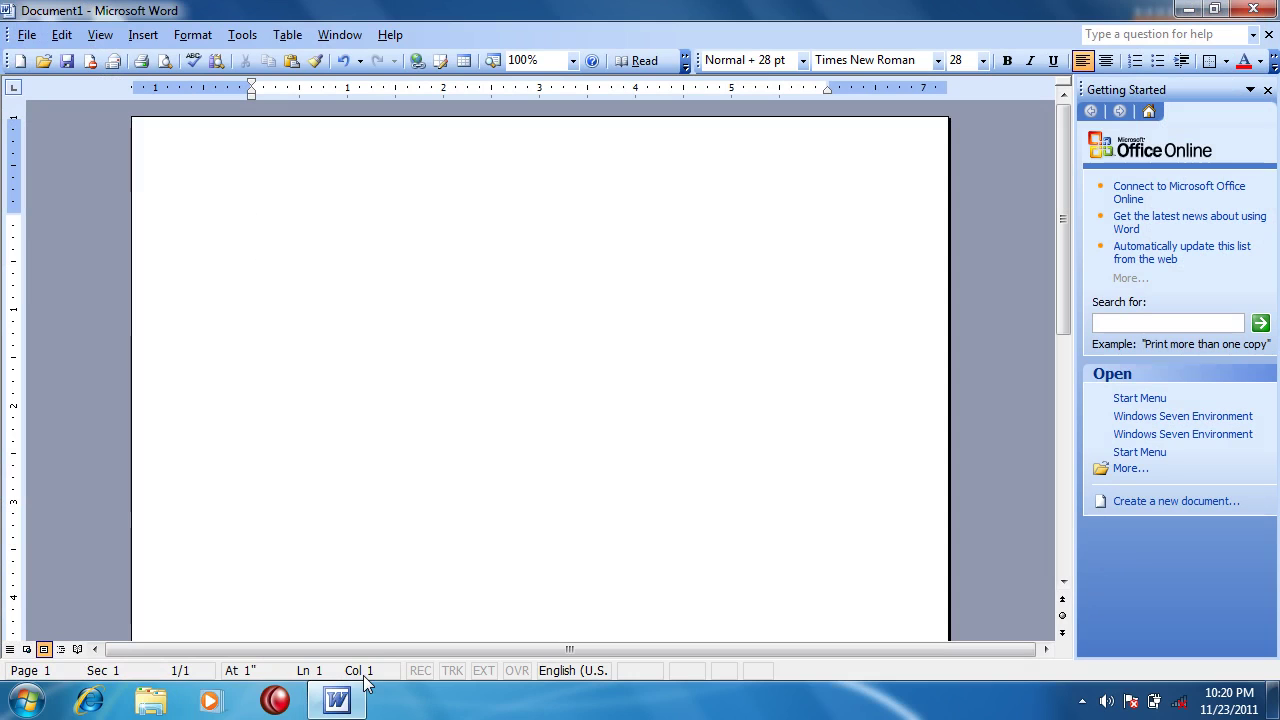
Enter the heading "Windows Seven Start Menu Shortcuts:" at the start of the document.
text(Windows Seven)
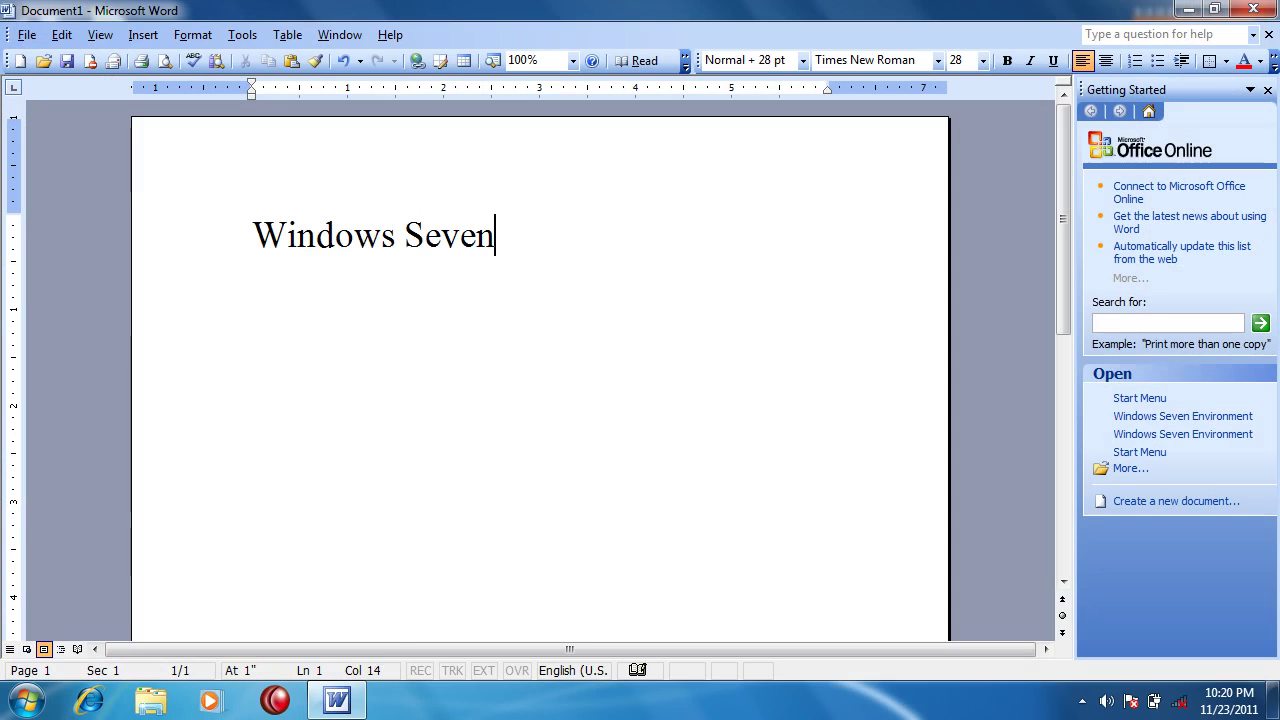
text( Start Menu Shro)
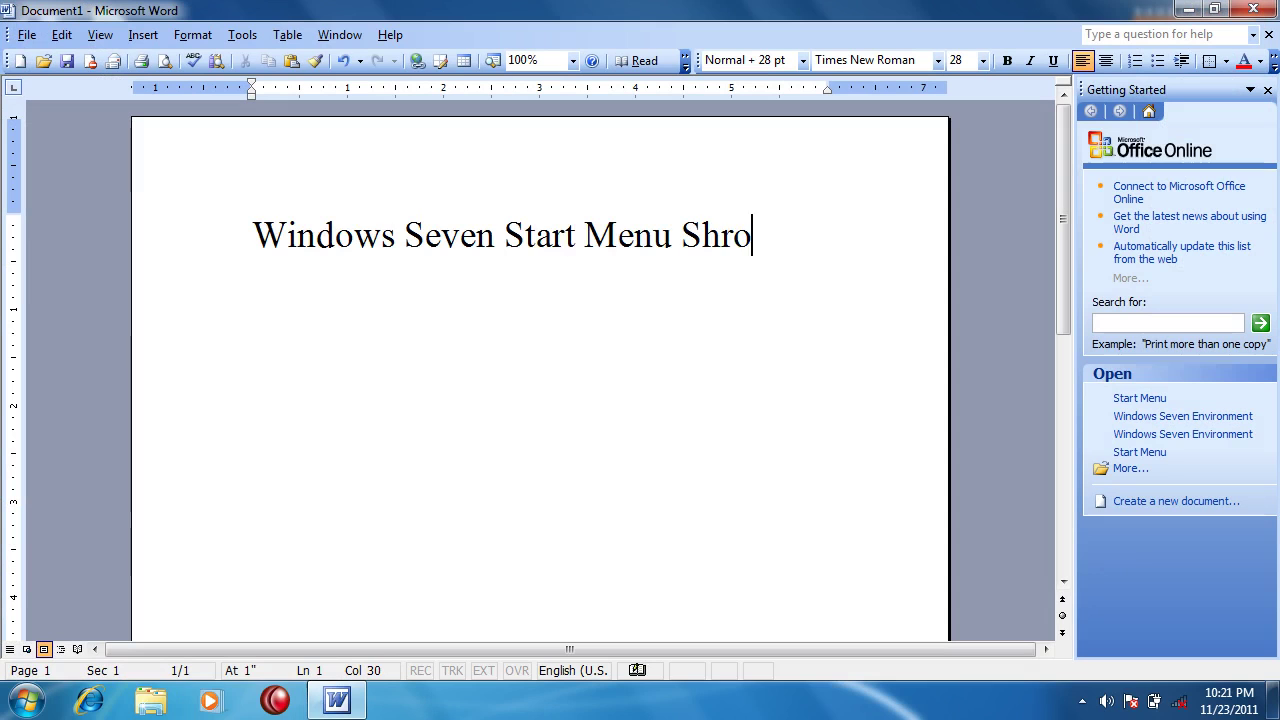
key(BackSpace)
key(BackSpace)
text(ortcuts:)
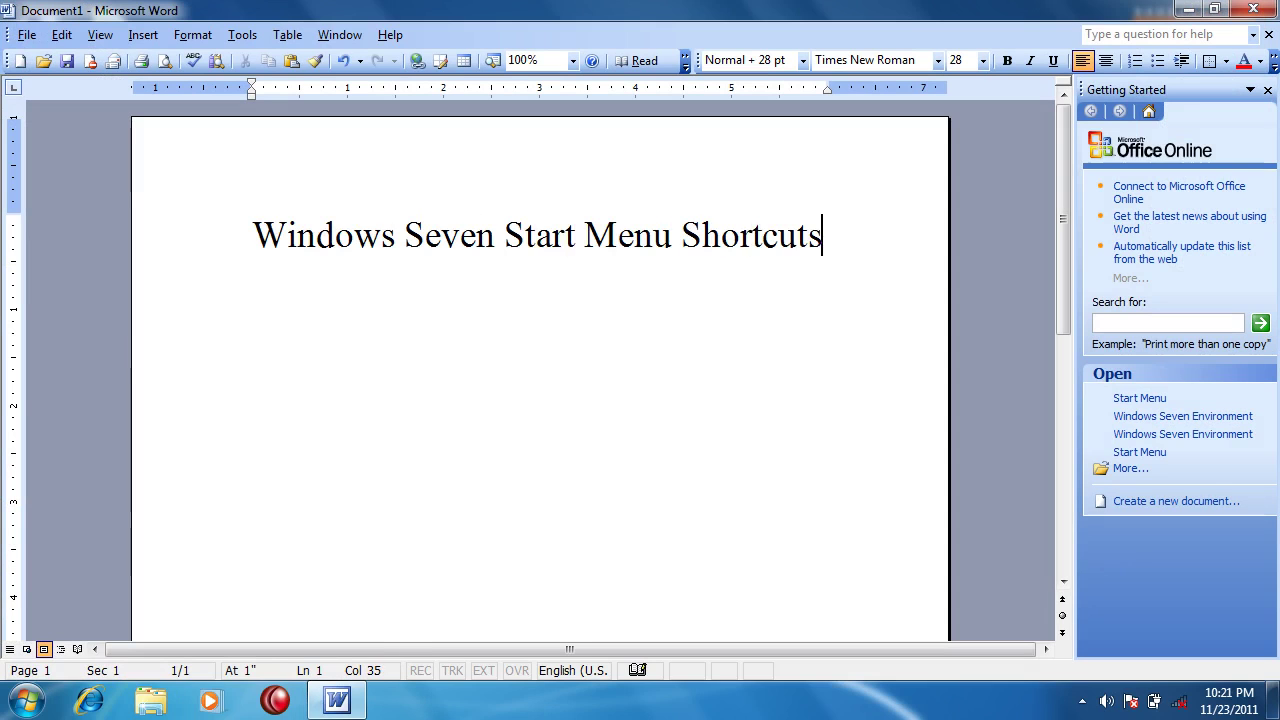
Start a numbered list below the heading with "Ctrl+Esc" as item 1, correcting the capital T to lowercase.
key(Return)
text(1. )
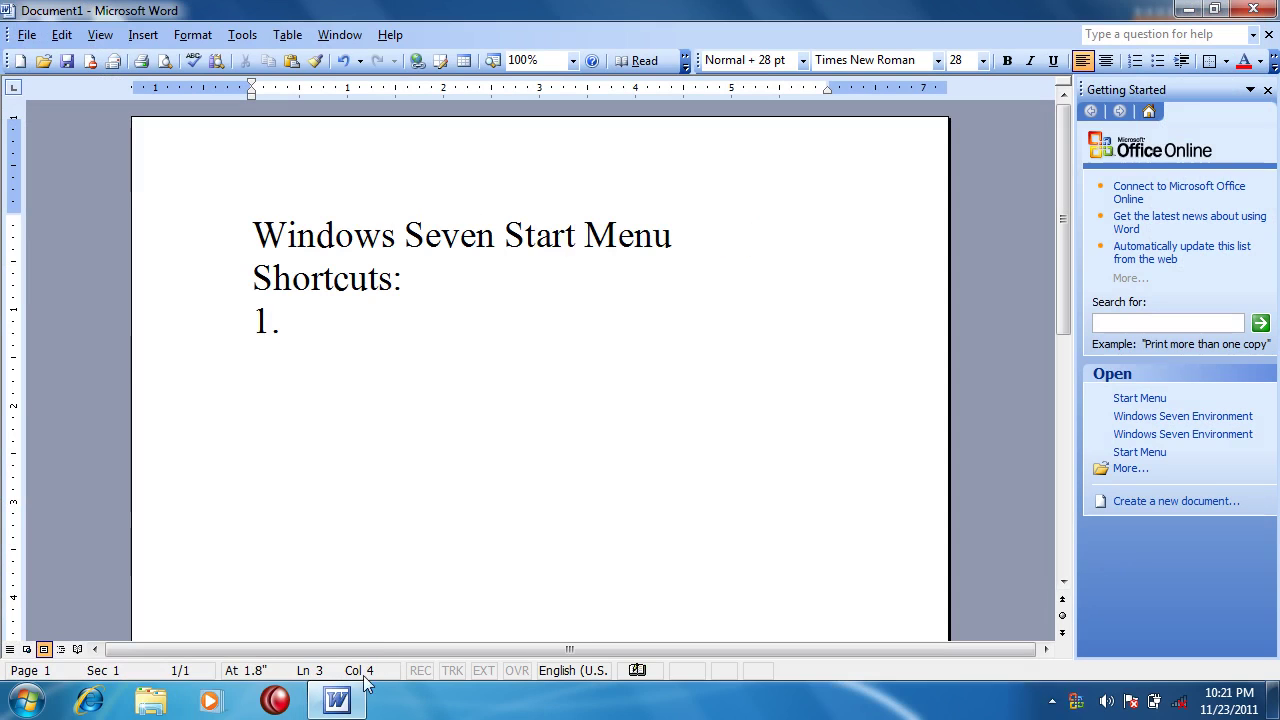
text(CTrl+Esc)
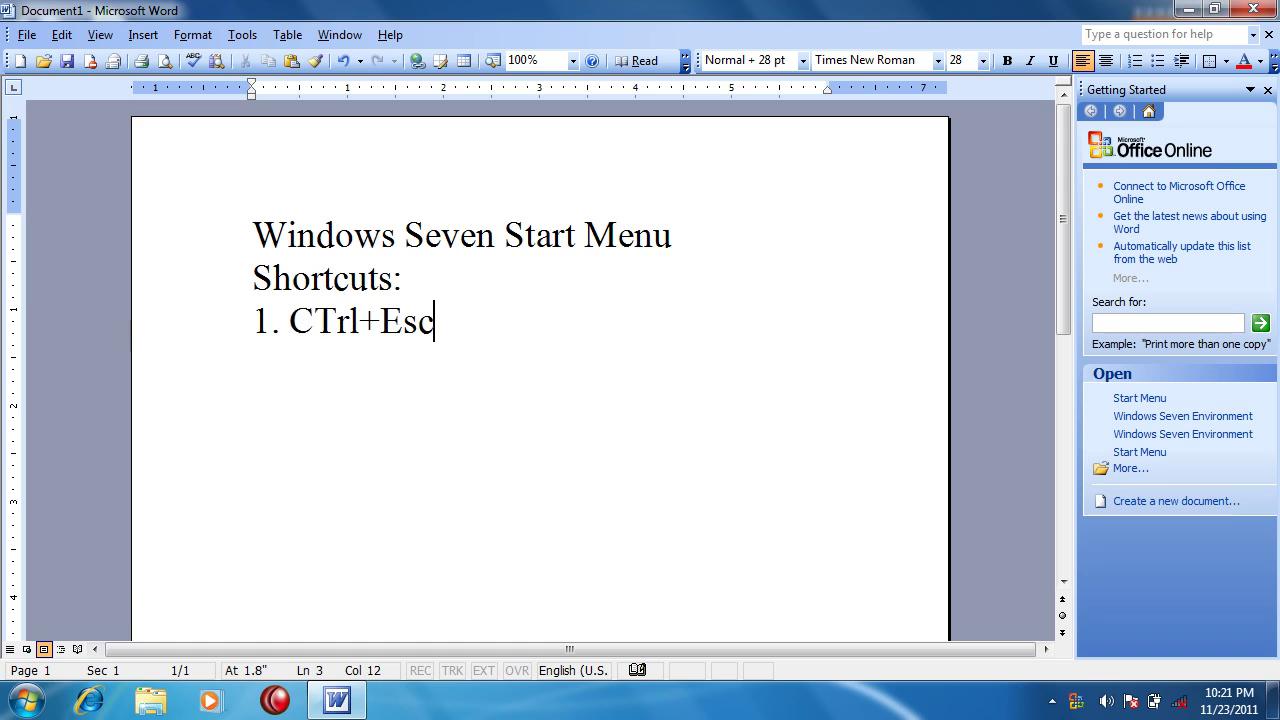
key(Return)
drag(348, 321, 370, 321)
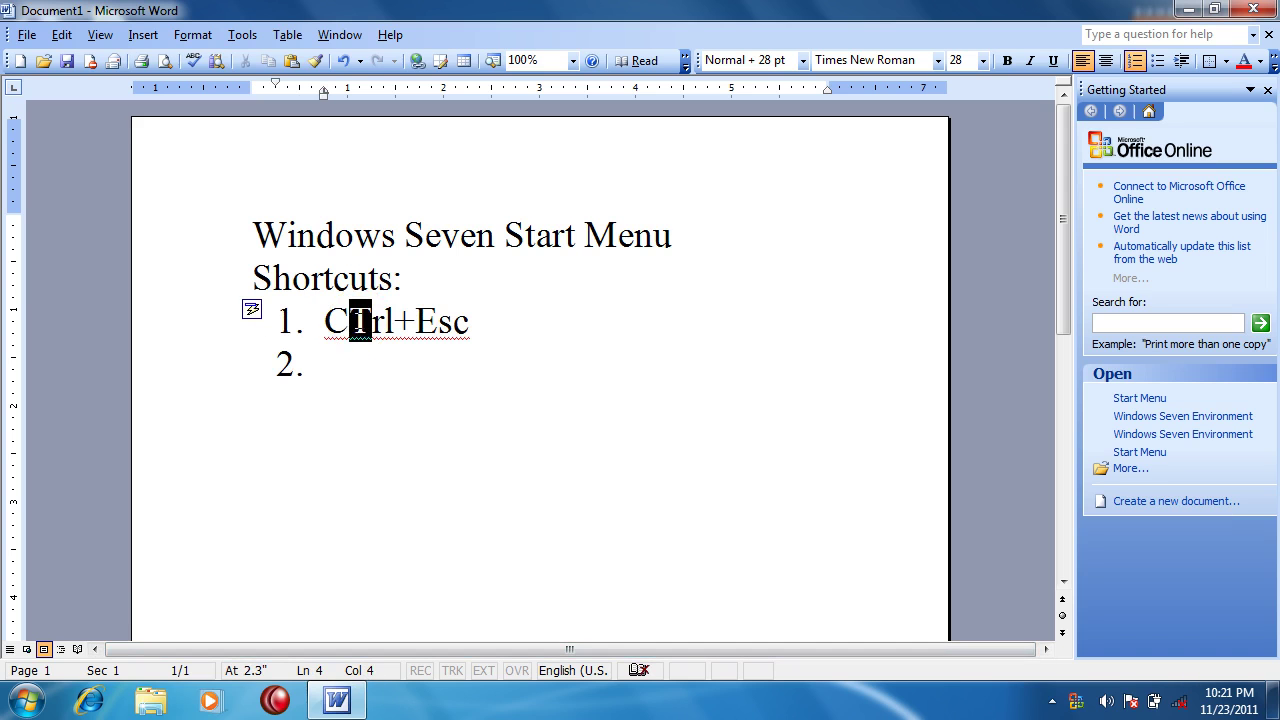
text(t)
click(350, 366)
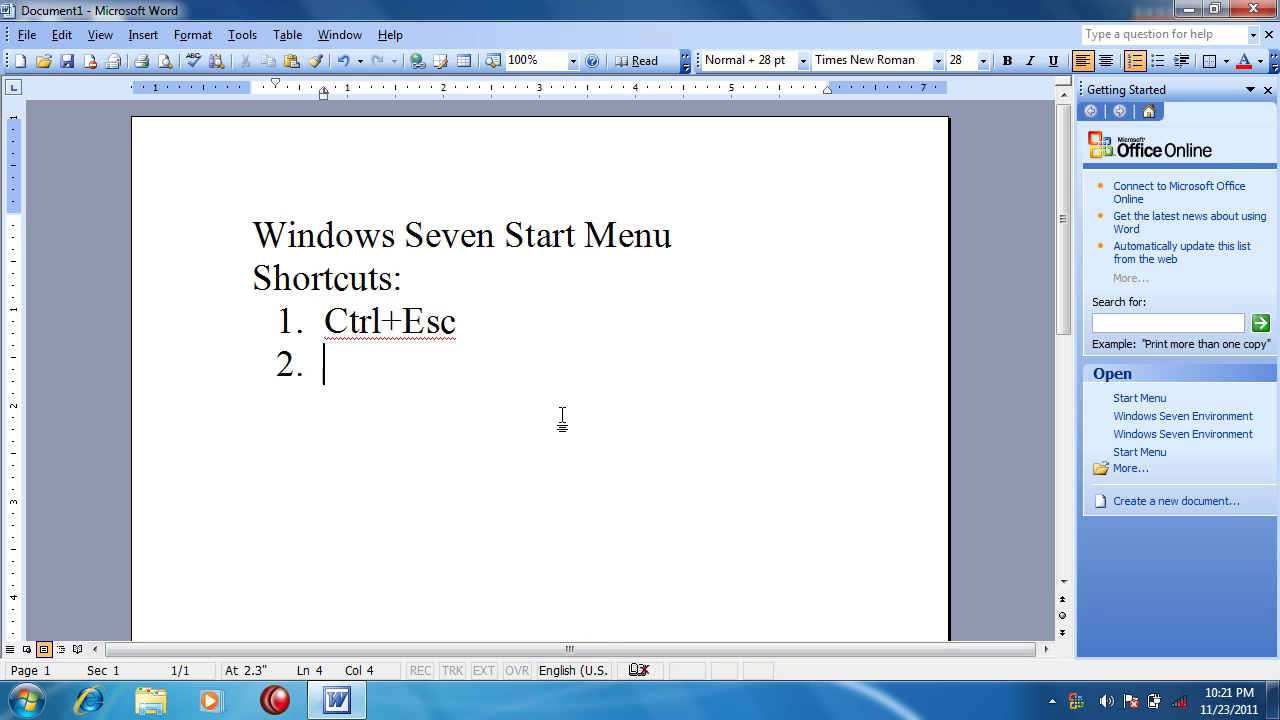
Add "Windows Key" and "Alt+S" as list items 2 and 3.
text(Windows Key)
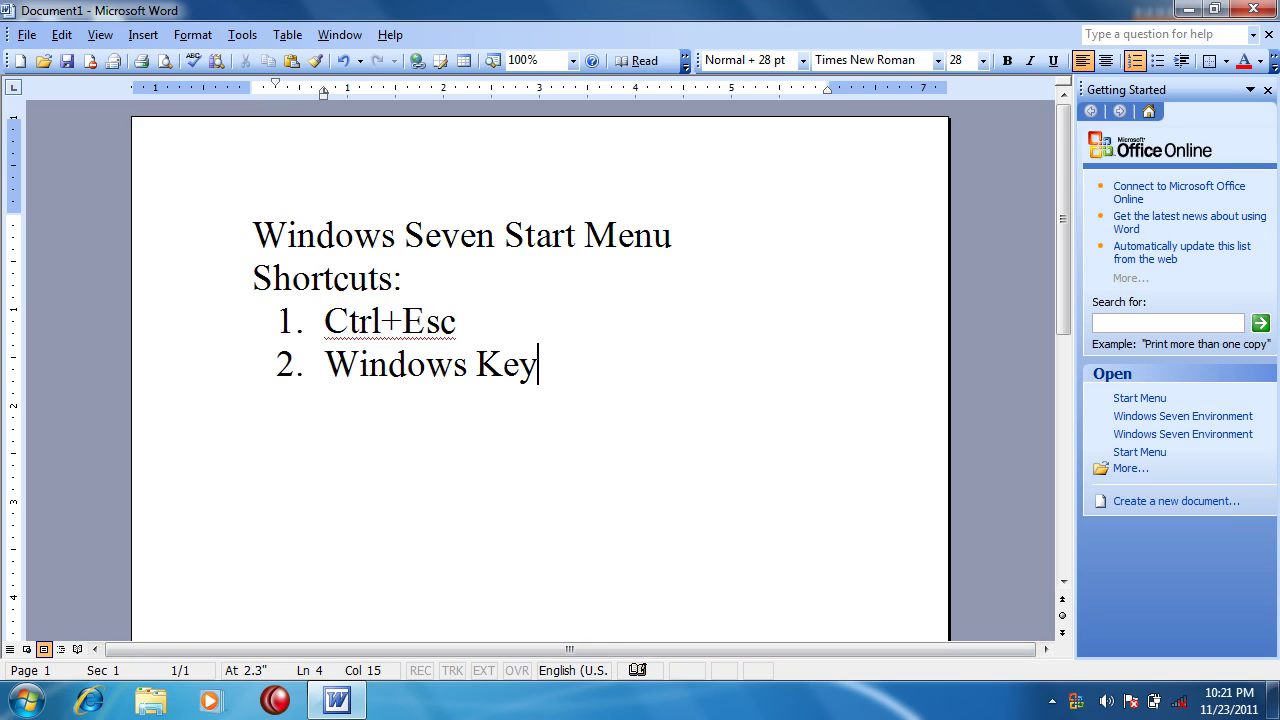
key(Return)
text(Alt+S)
key(Return)
Add "Spacebar press from Keyboard" and "Press Enter From Keyboard" as list items 4 and 5.
text(Spacbear pre)
key(BackSpace)
key(BackSpace)
key(BackSpace)
key(BackSpace)
key(BackSpace)
key(BackSpace)
key(BackSpace)
key(BackSpace)
text(enar)
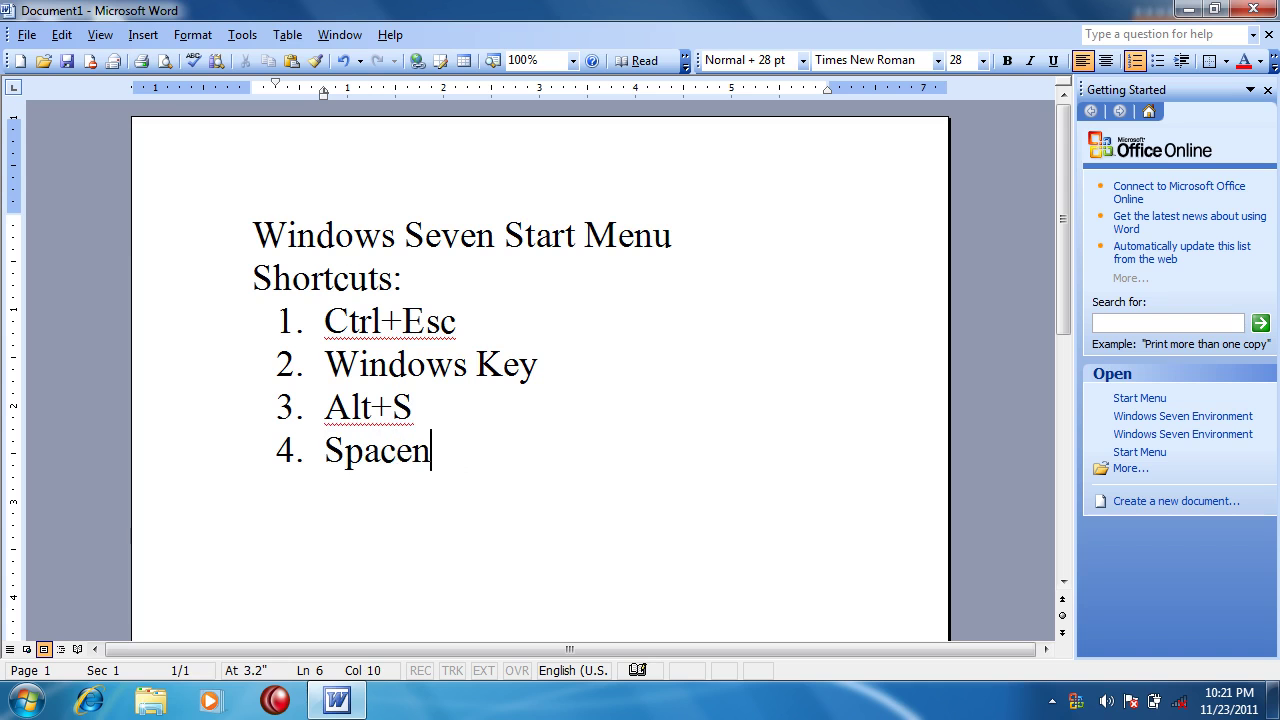
key(BackSpace)
key(BackSpace)
key(BackSpace)
text(ar)
key(BackSpace)
key(BackSpace)
text(bar press )
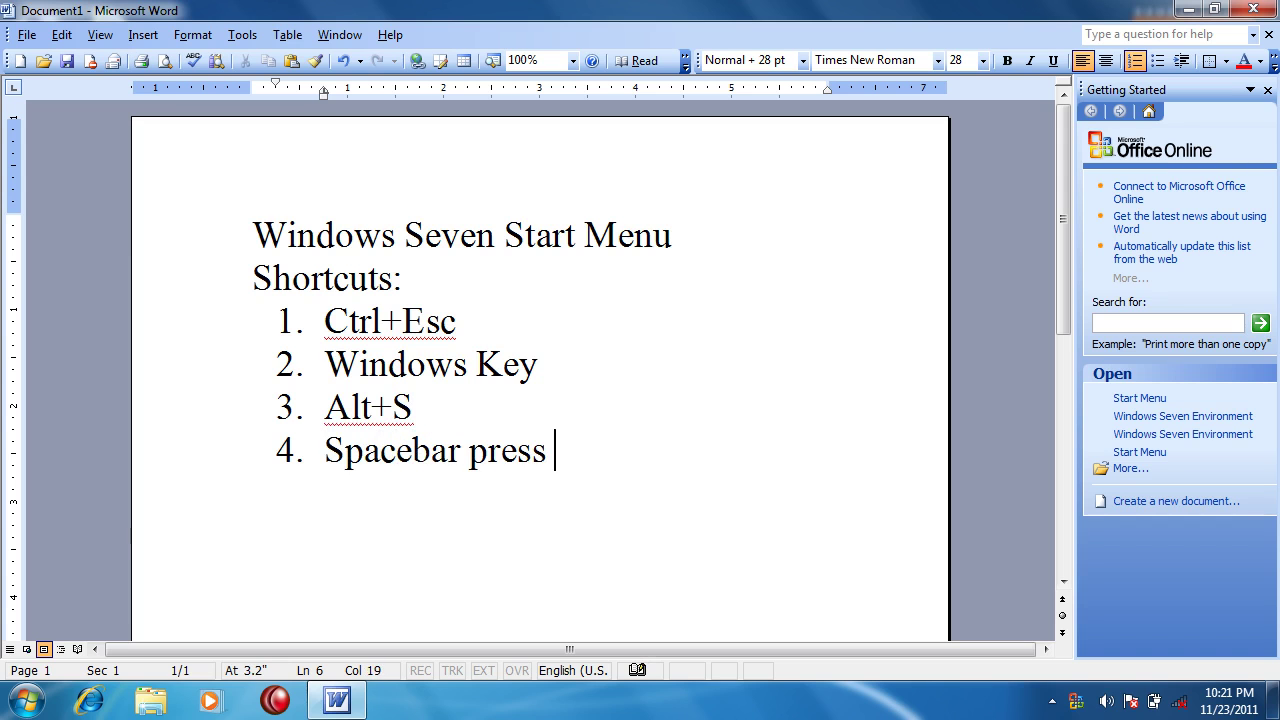
text(from Keyboard)
key(Return)
text(Press Enter From Keyboard)
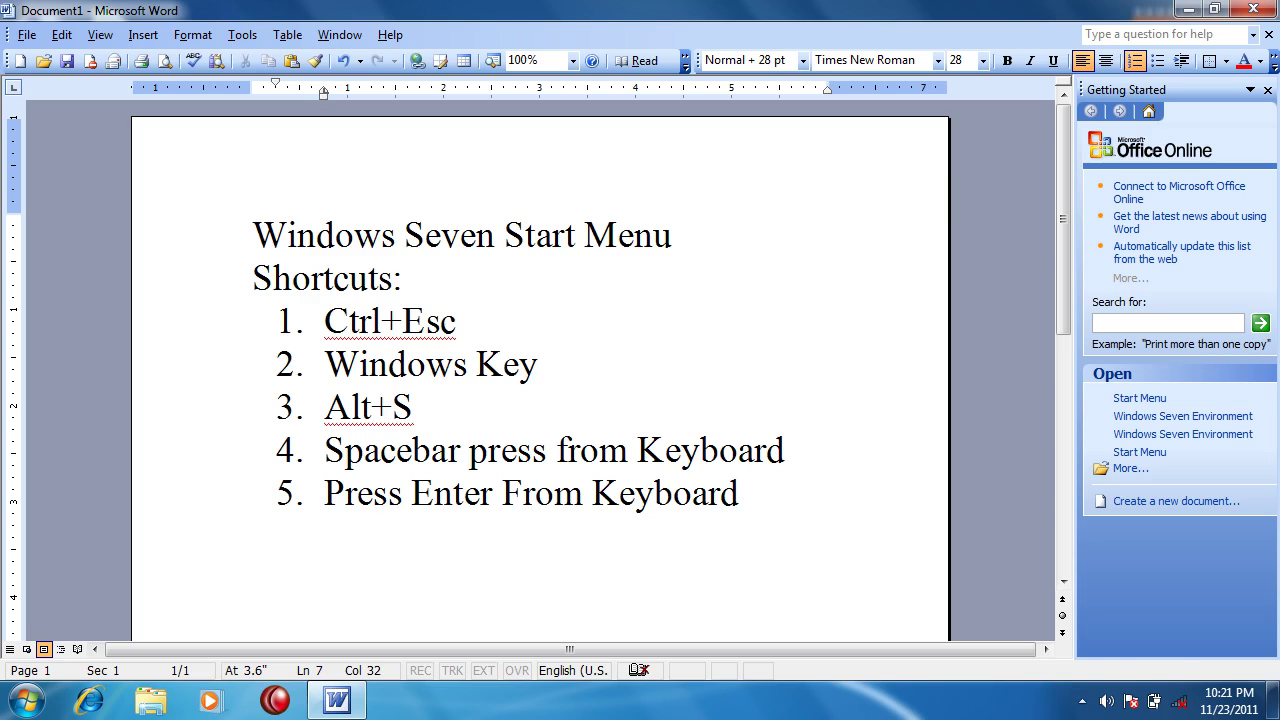
Demonstrate the listed keyboard shortcuts by opening and dismissing the Start menu over the document.
key(super)
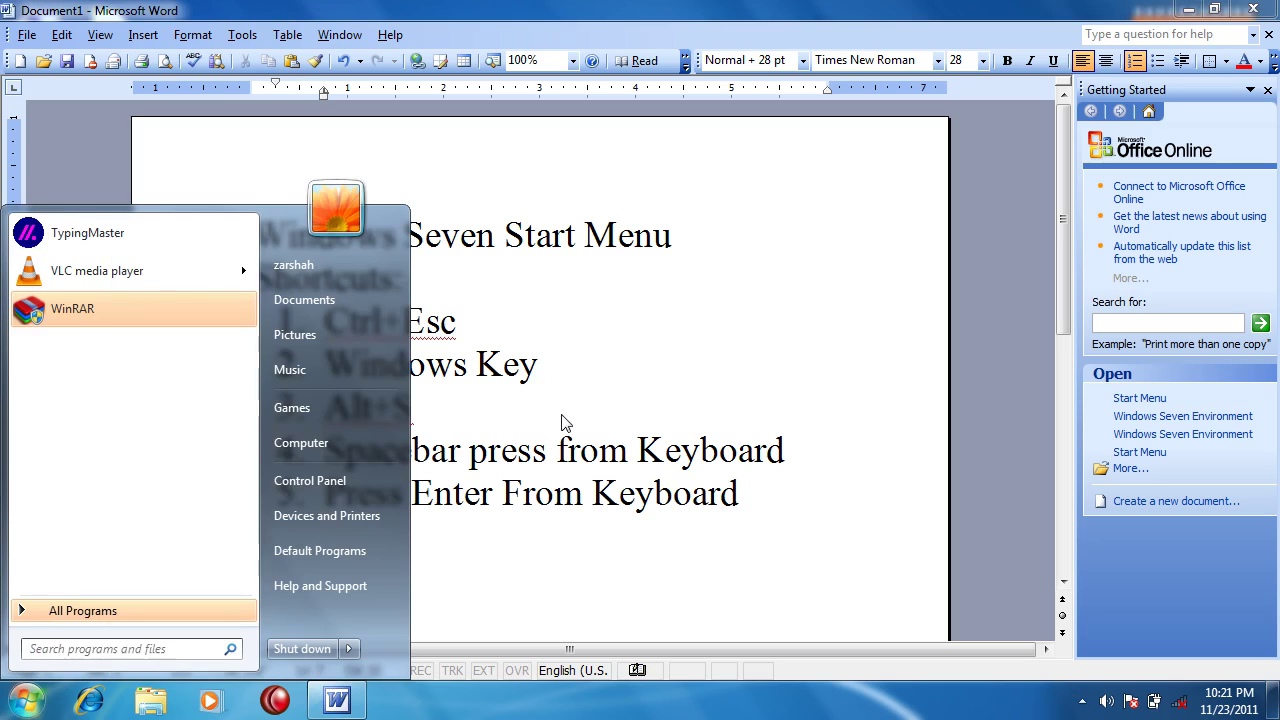
key(Escape)
key(super)
click(689, 514)
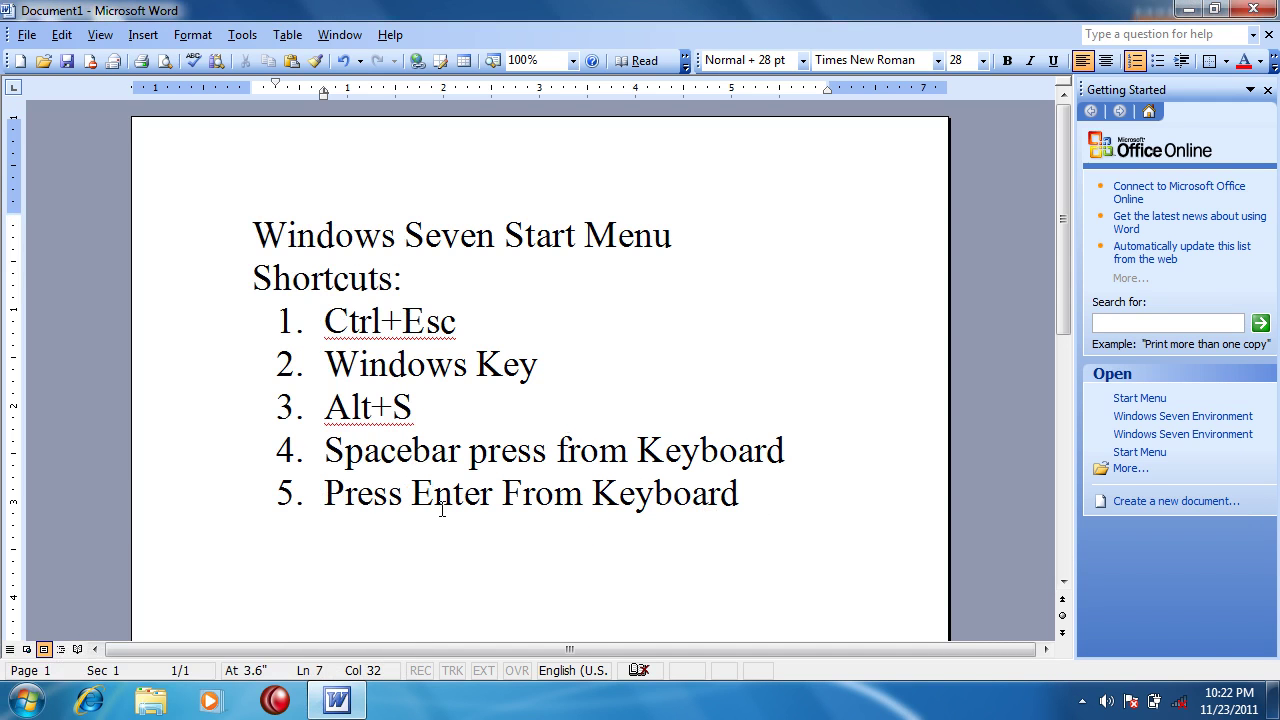
key(ctrl+Escape)
key(Escape)
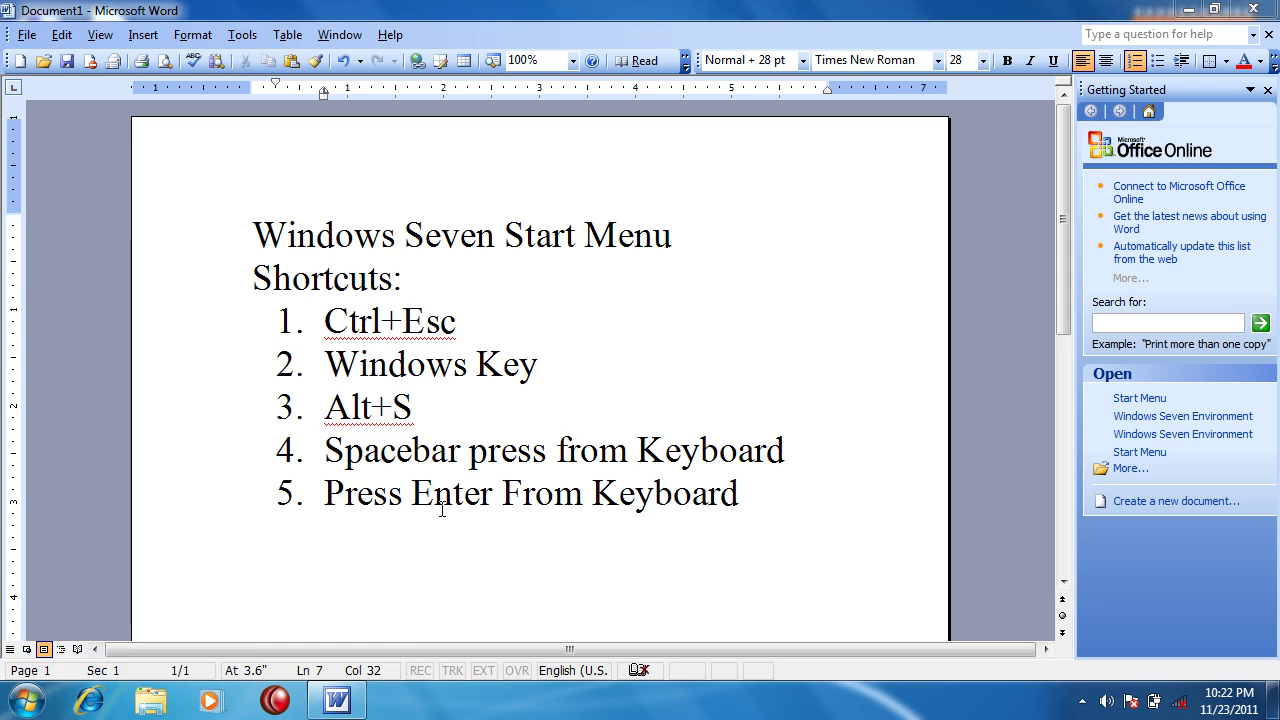
key(super)
key(Escape)
Examine the Start menu's All Programs list and search box, and close the color scheme prompt without choosing an option.
key(super)
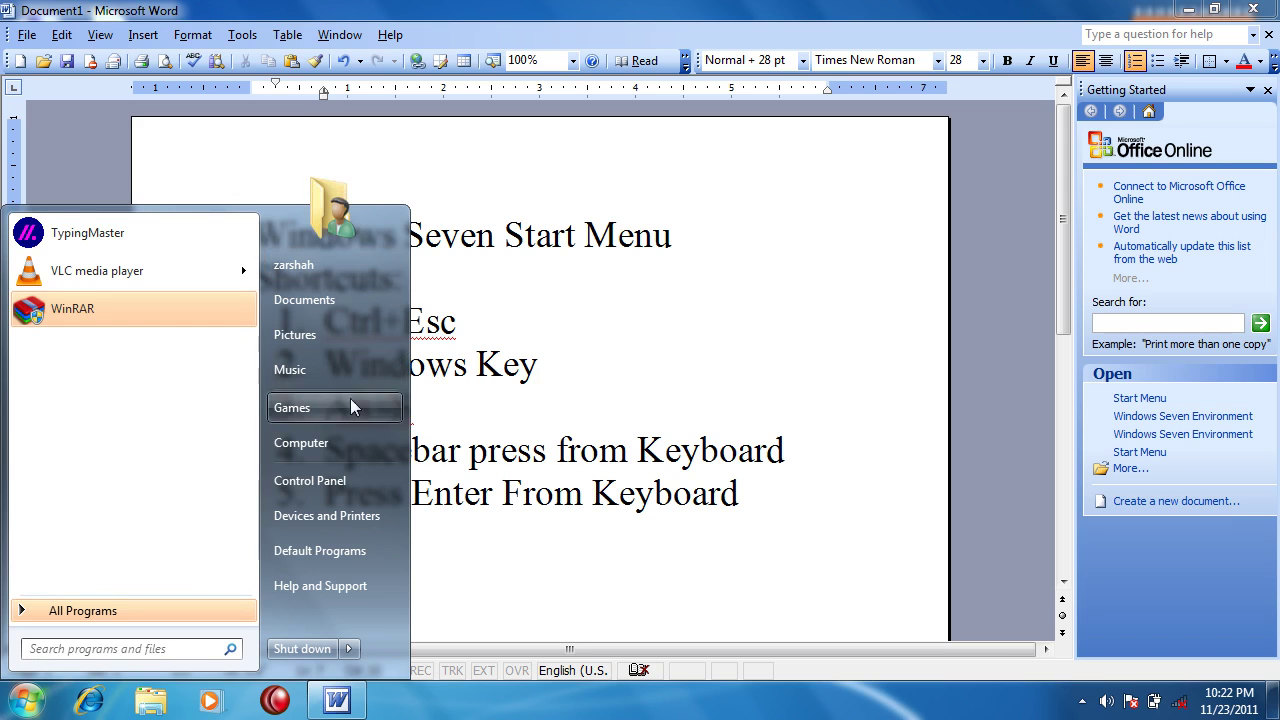
click(142, 610)
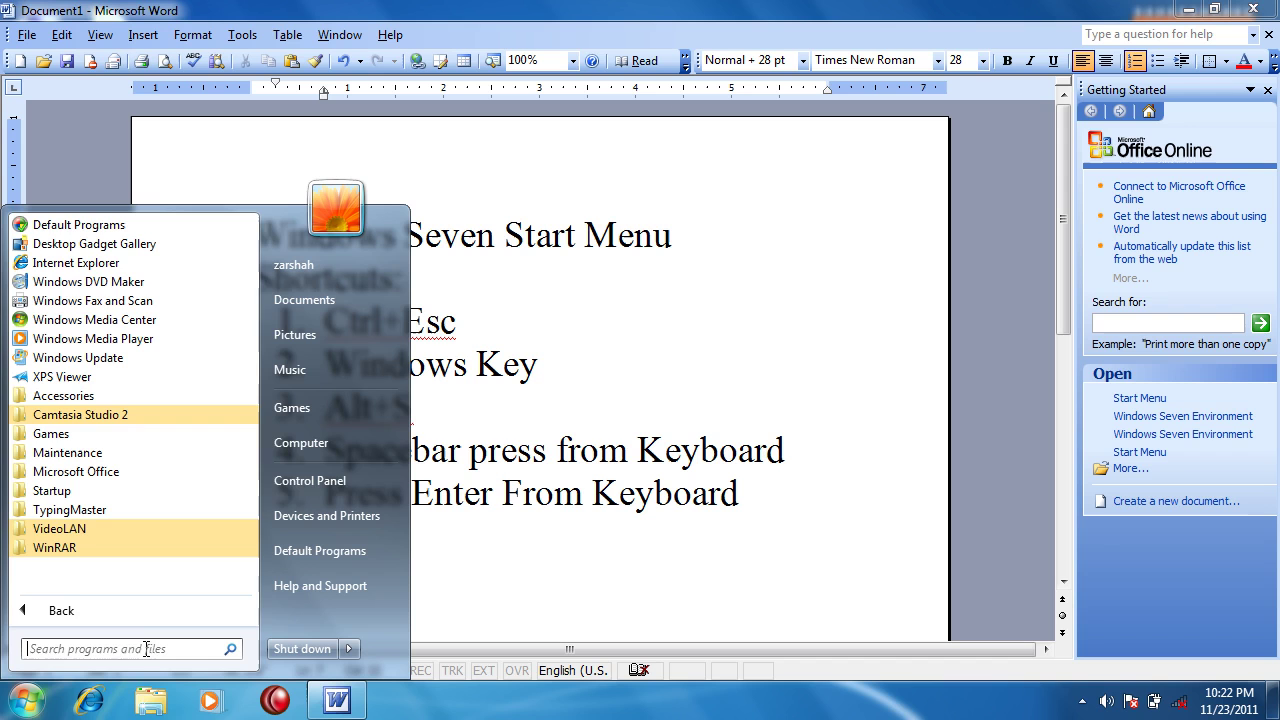
click(132, 604)
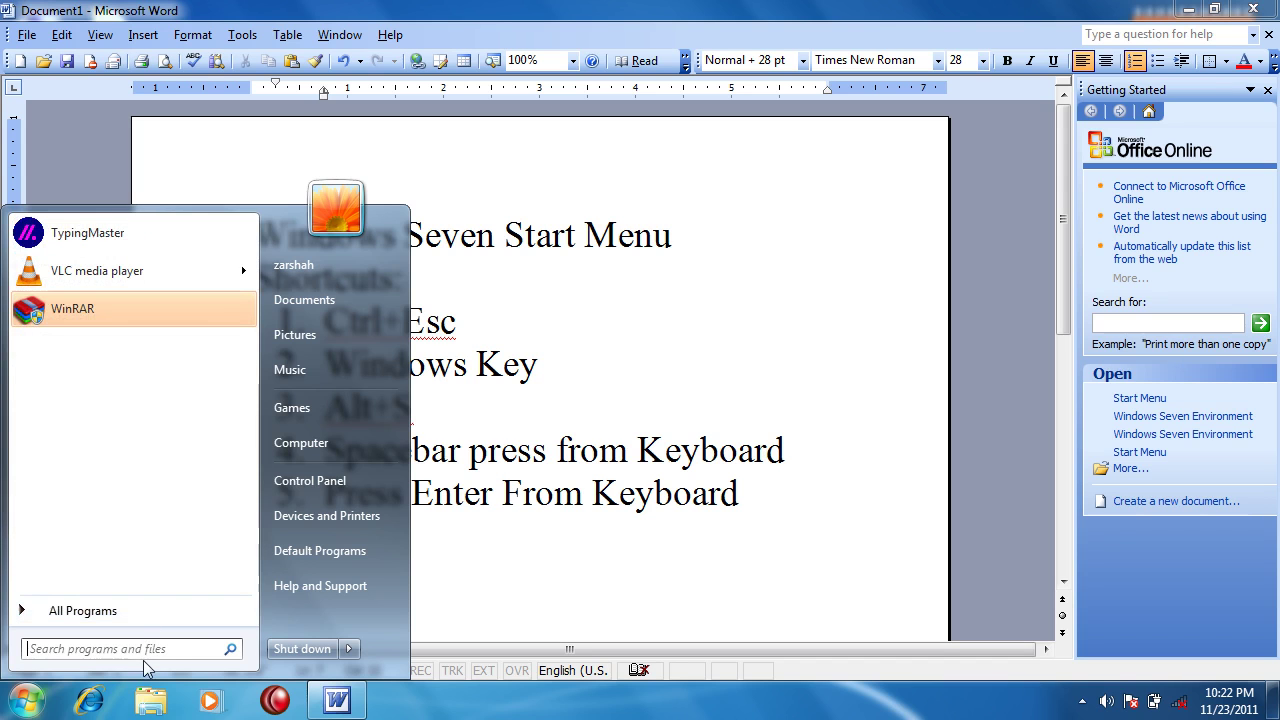
click(184, 651)
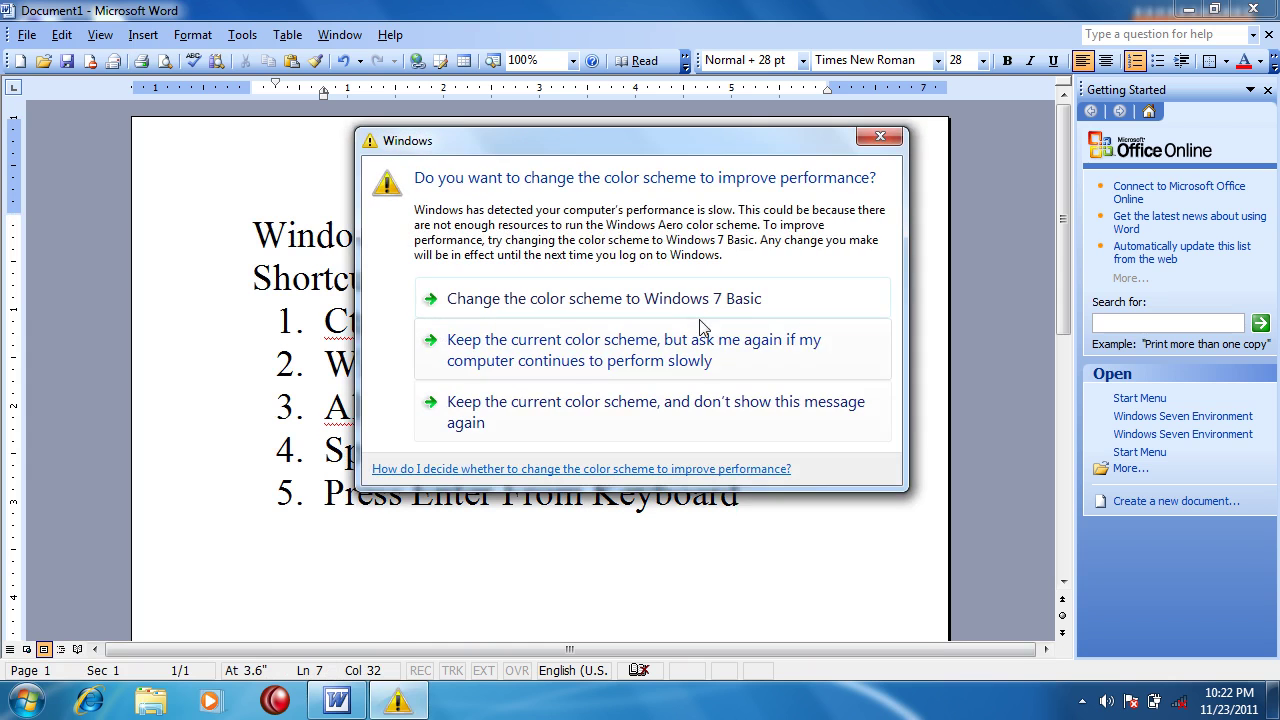
click(879, 136)
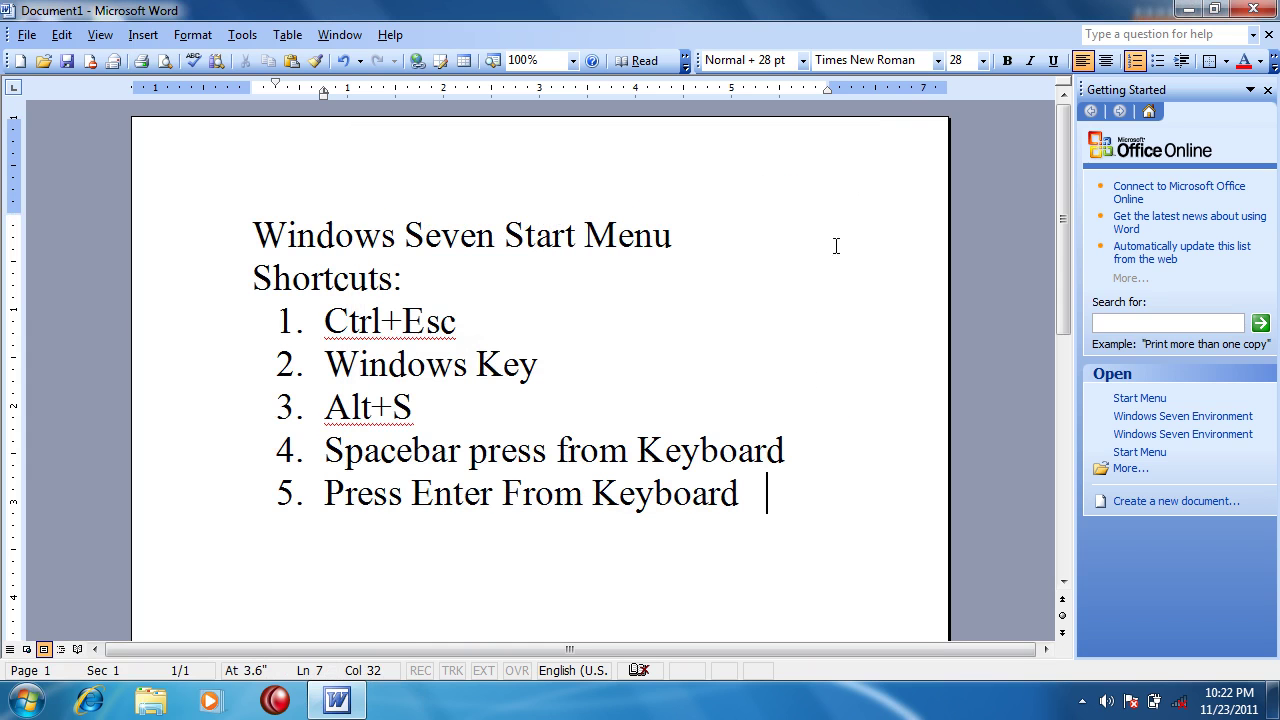
Open the Start menu settings in Taskbar and Start Menu Properties and move the window toward the middle of the screen.
right_click(580, 702)
click(648, 683)
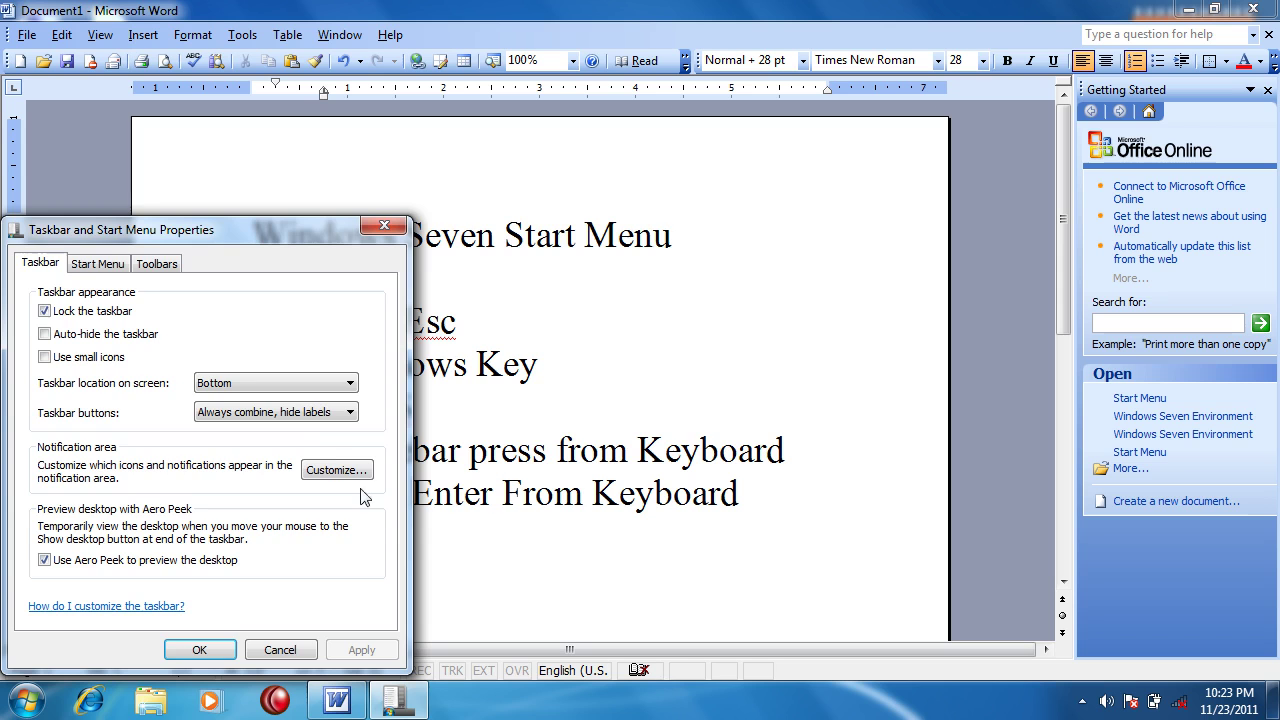
click(97, 263)
drag(234, 226, 522, 106)
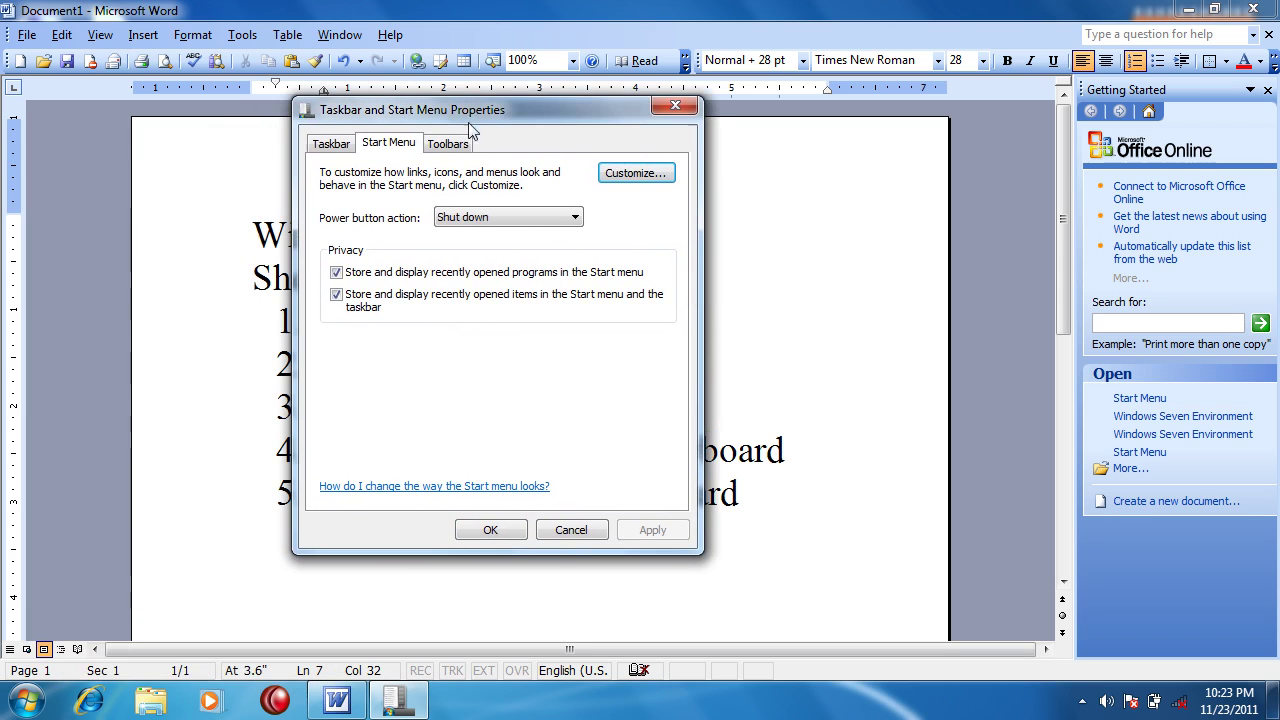
Enable the Run command in the Start menu customization, accept the changes, and reopen the Start menu to check it.
click(637, 176)
drag(660, 251, 666, 369)
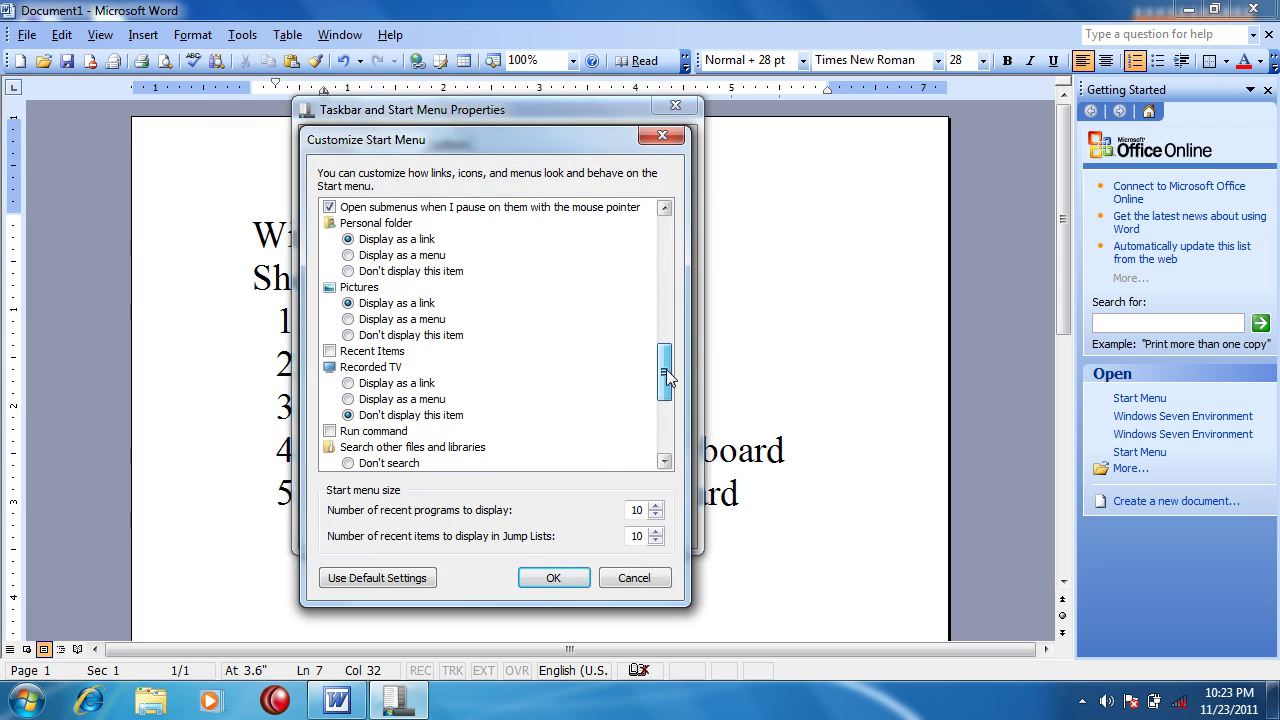
click(356, 433)
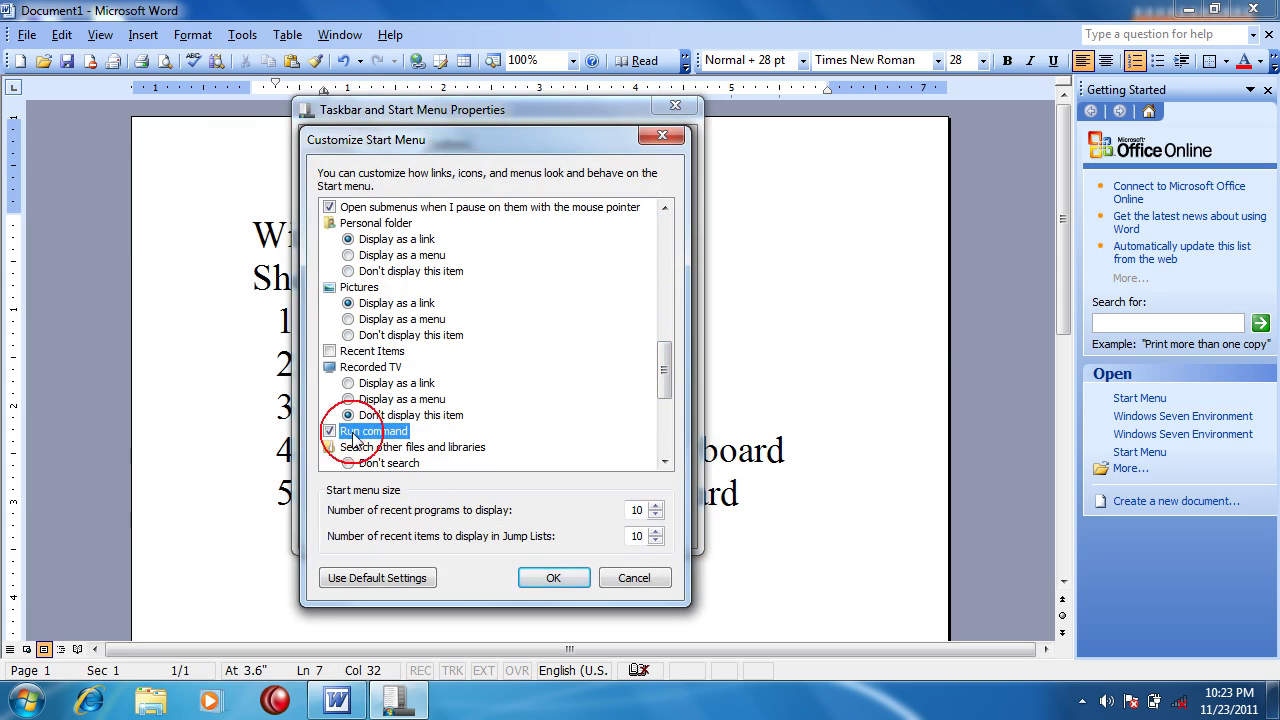
click(553, 578)
click(474, 529)
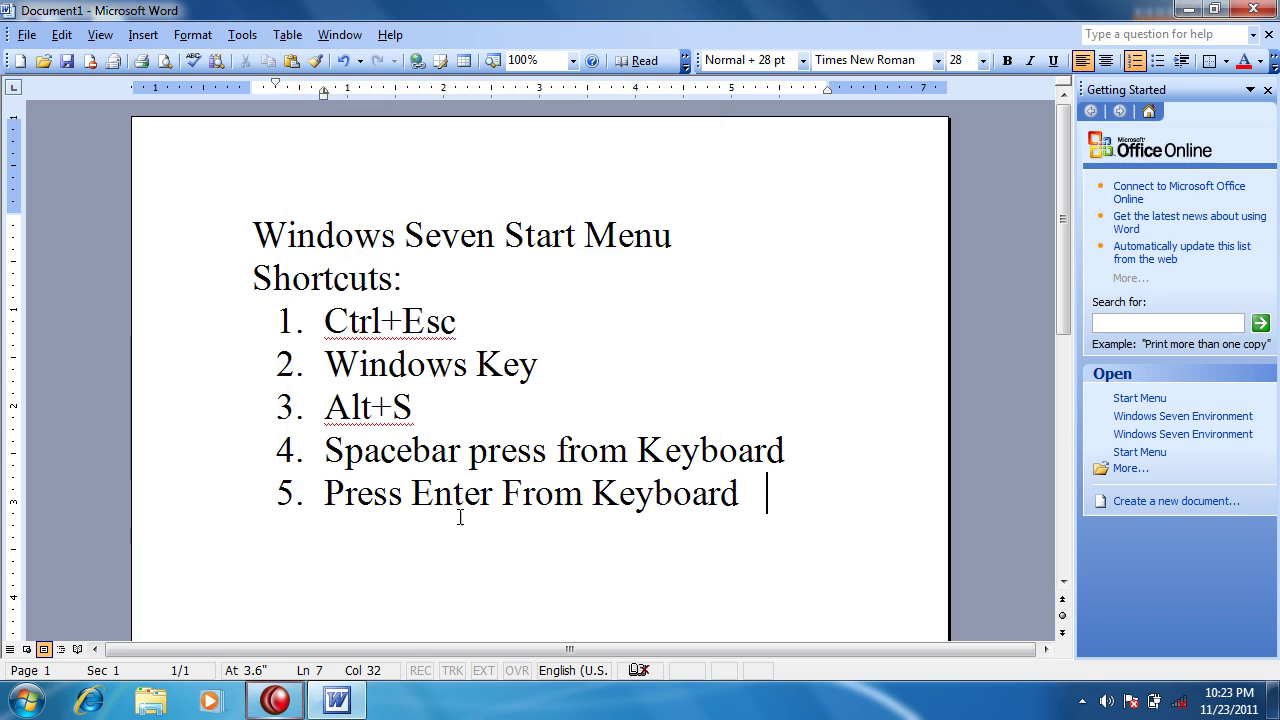
click(24, 704)
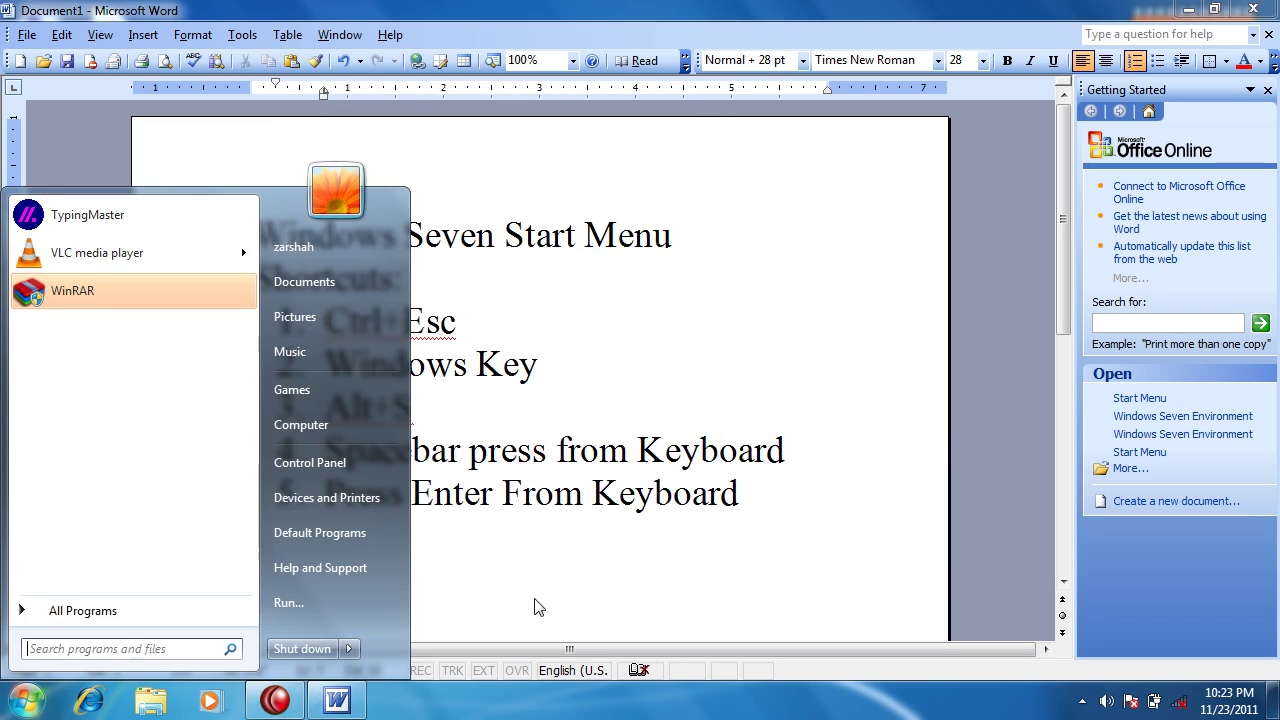
Review the Run command option in the Start menu customization list, and close the taskbar properties without applying changes.
right_click(503, 712)
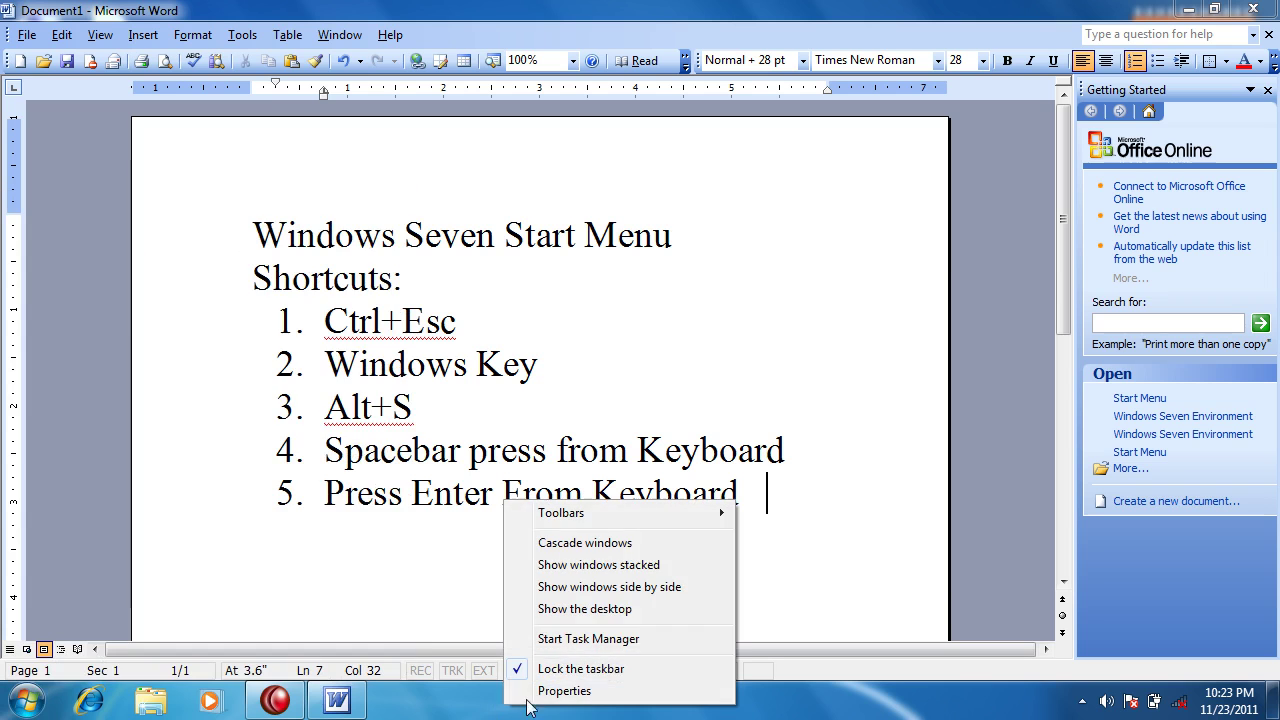
click(605, 691)
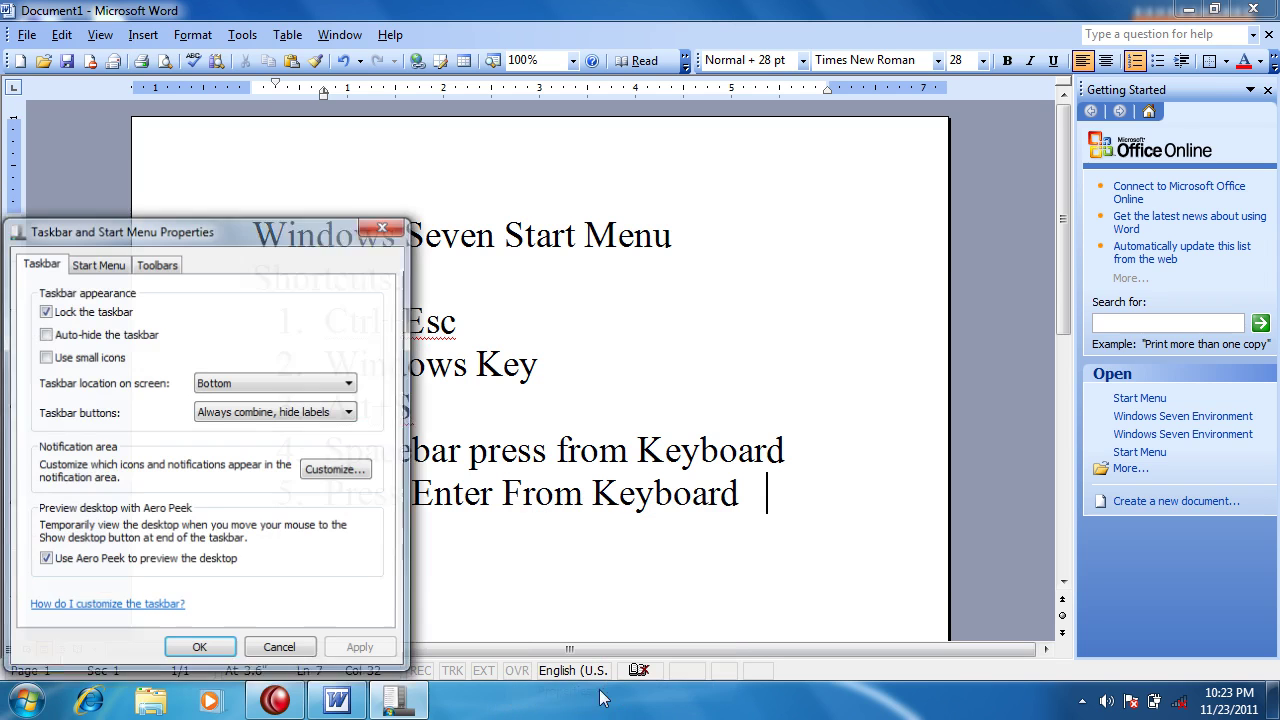
click(97, 264)
drag(238, 230, 507, 154)
click(620, 222)
drag(646, 280, 646, 432)
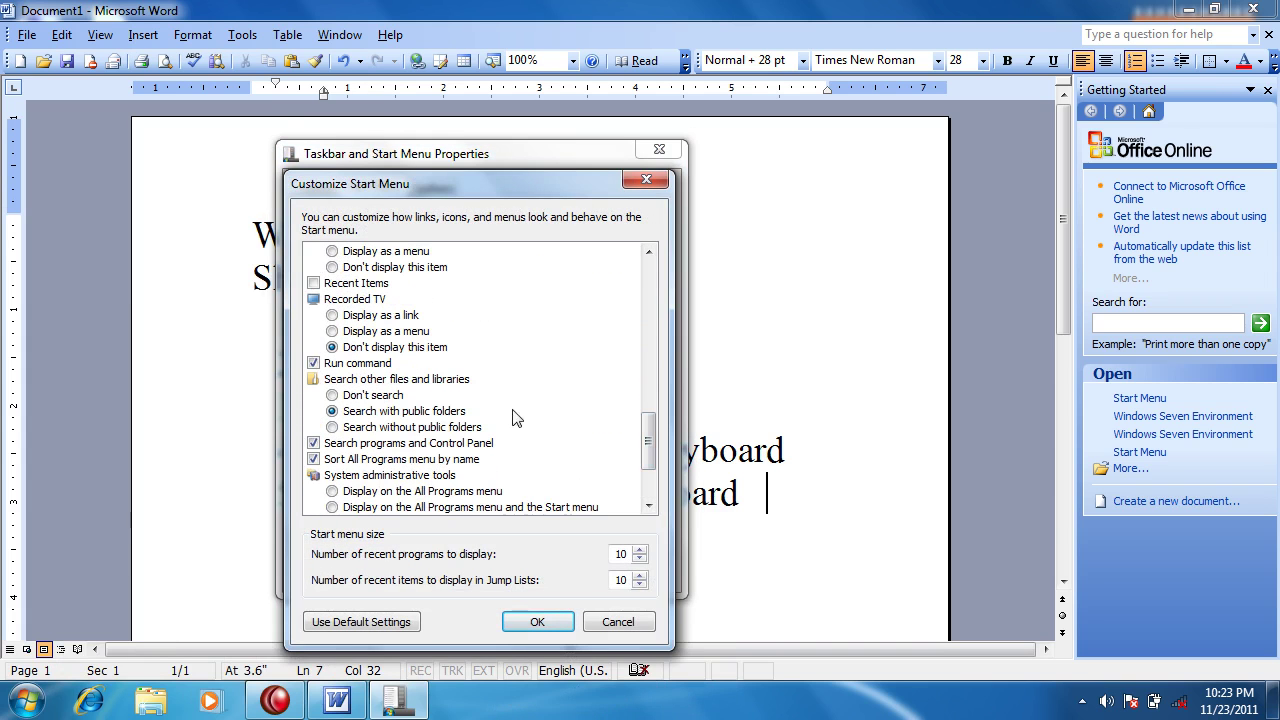
click(535, 621)
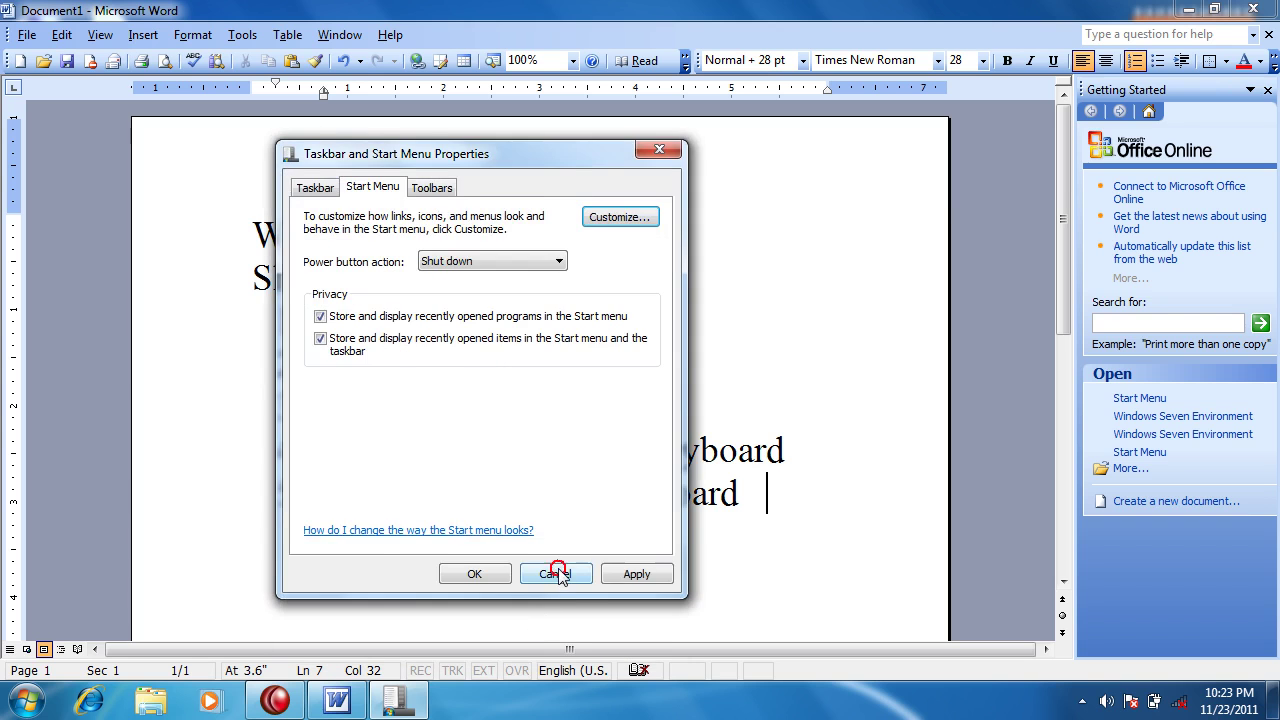
click(555, 573)
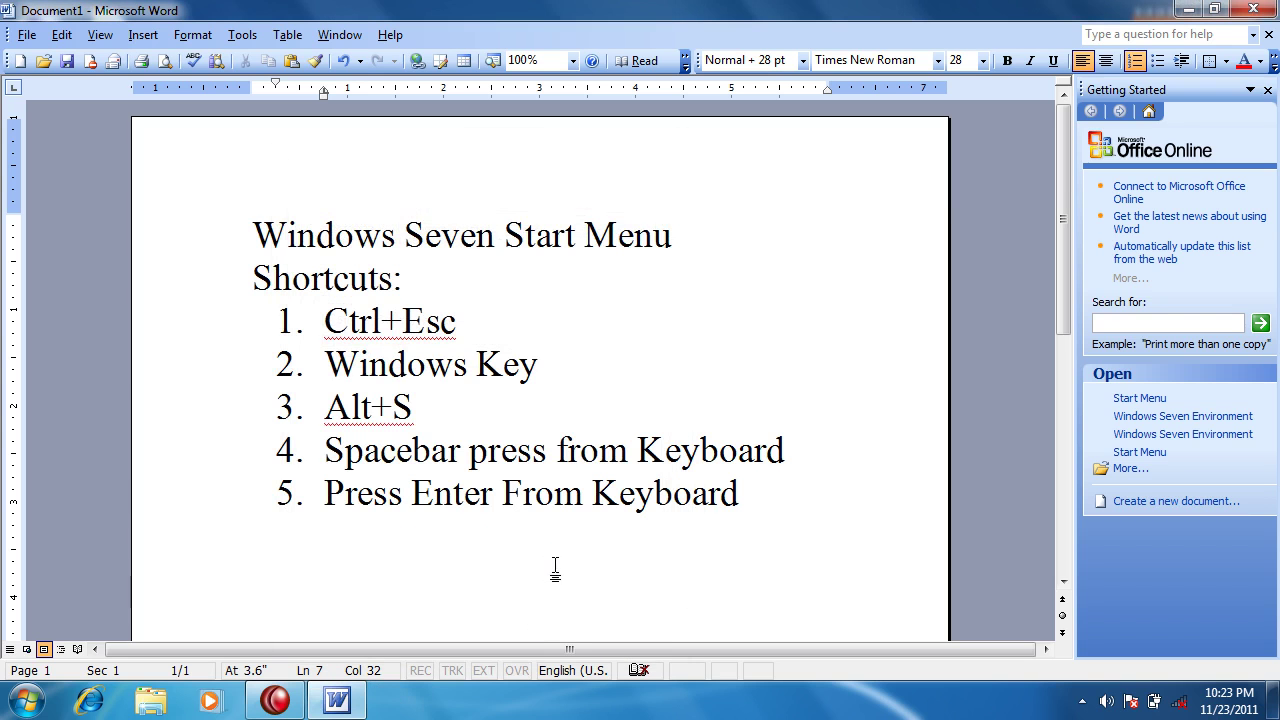
Launch Word through a Start menu search for "Microsoft Word", and close the new blank document while keeping Document1 open.
click(27, 700)
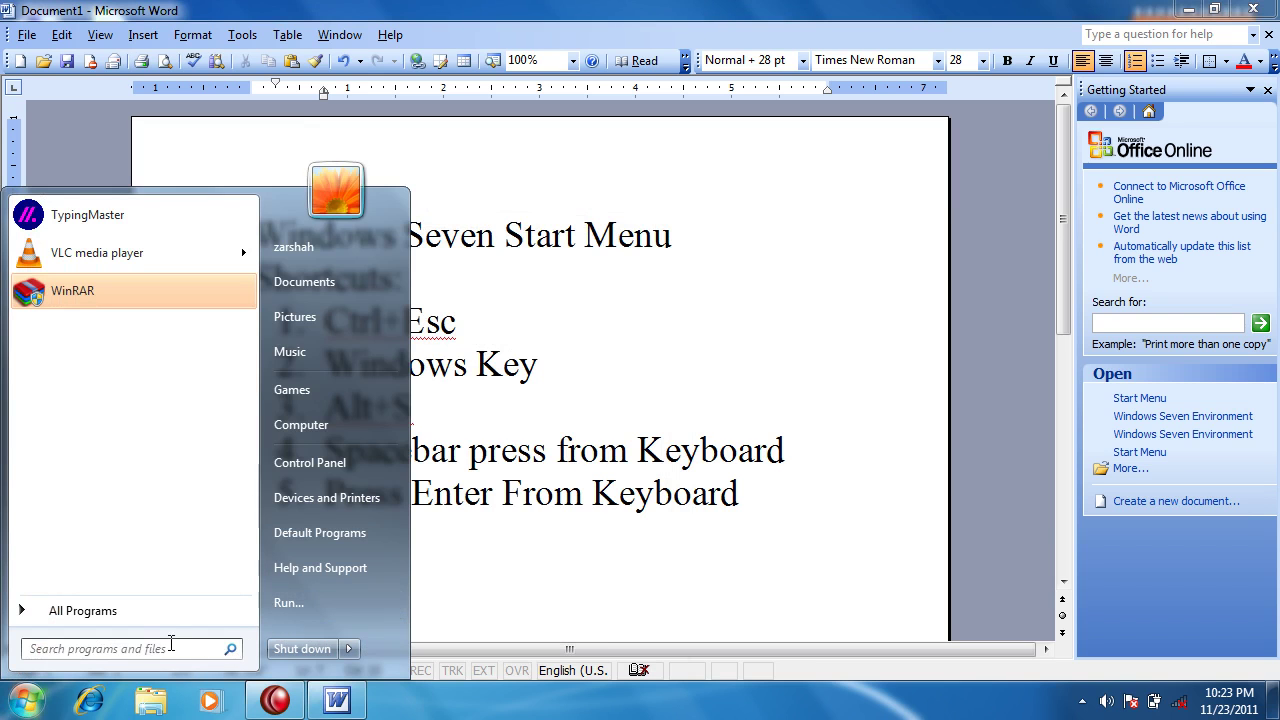
click(163, 644)
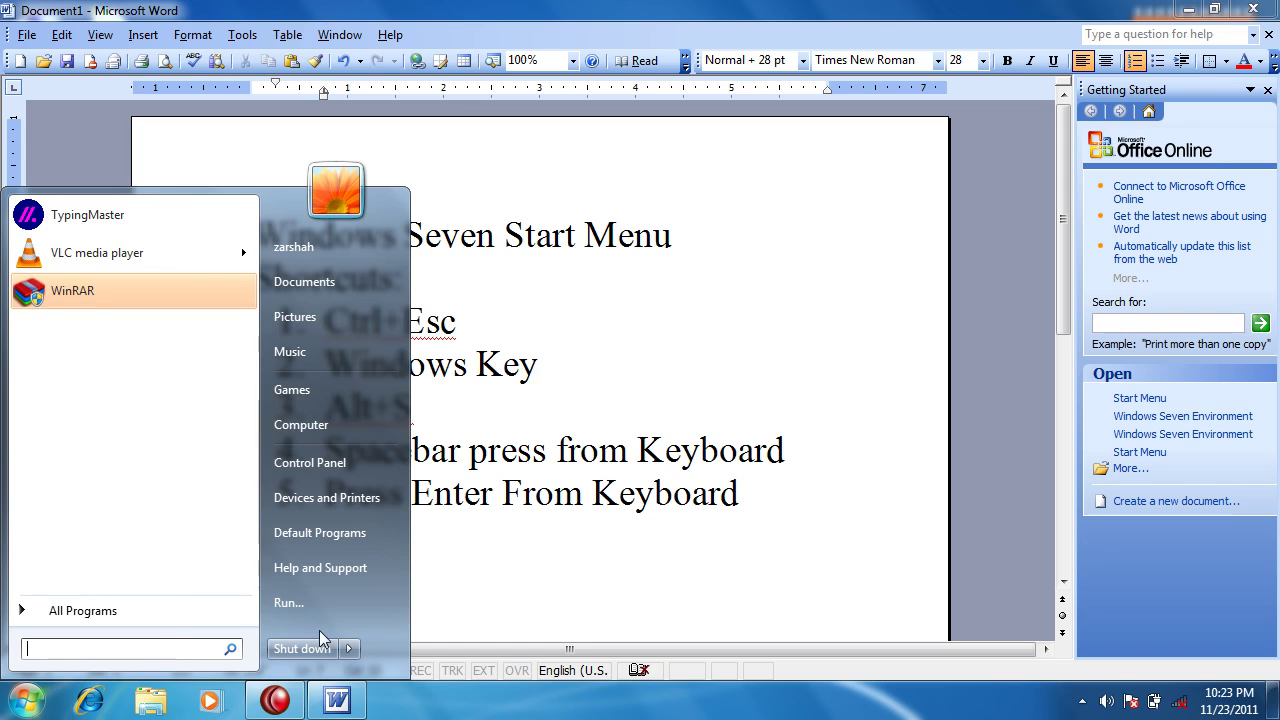
text(Mi)
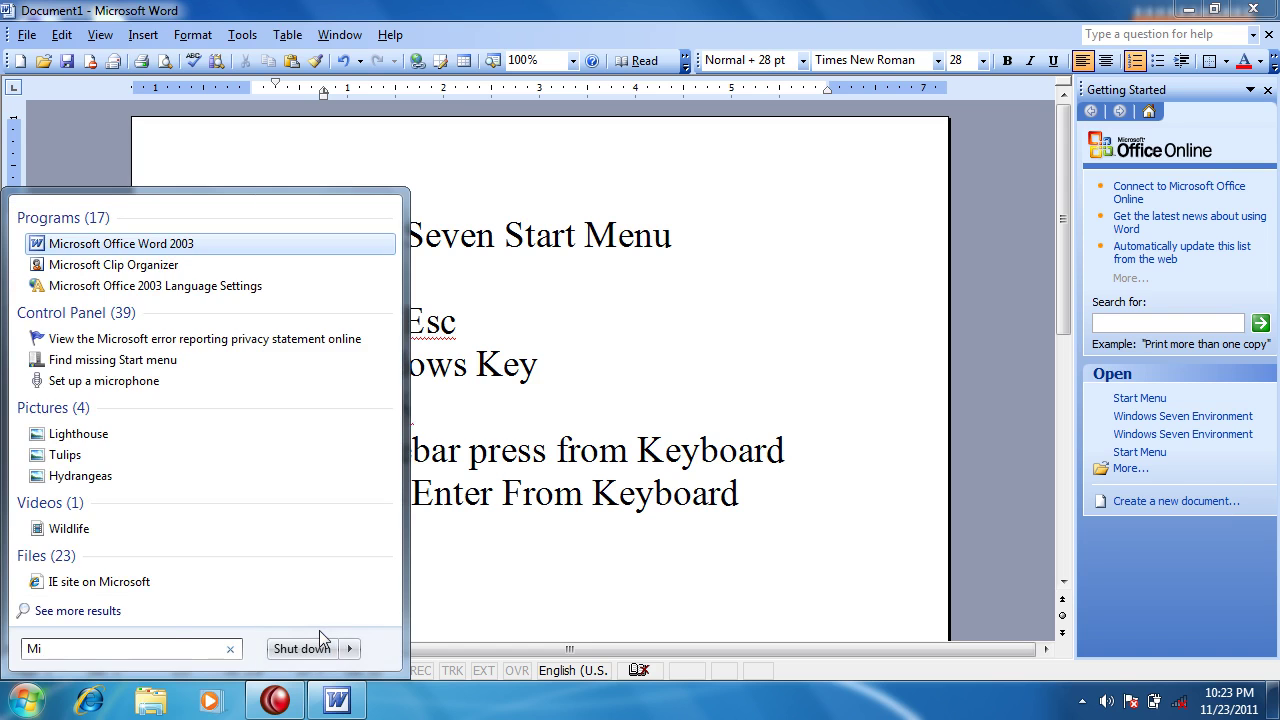
text(crosoft Word)
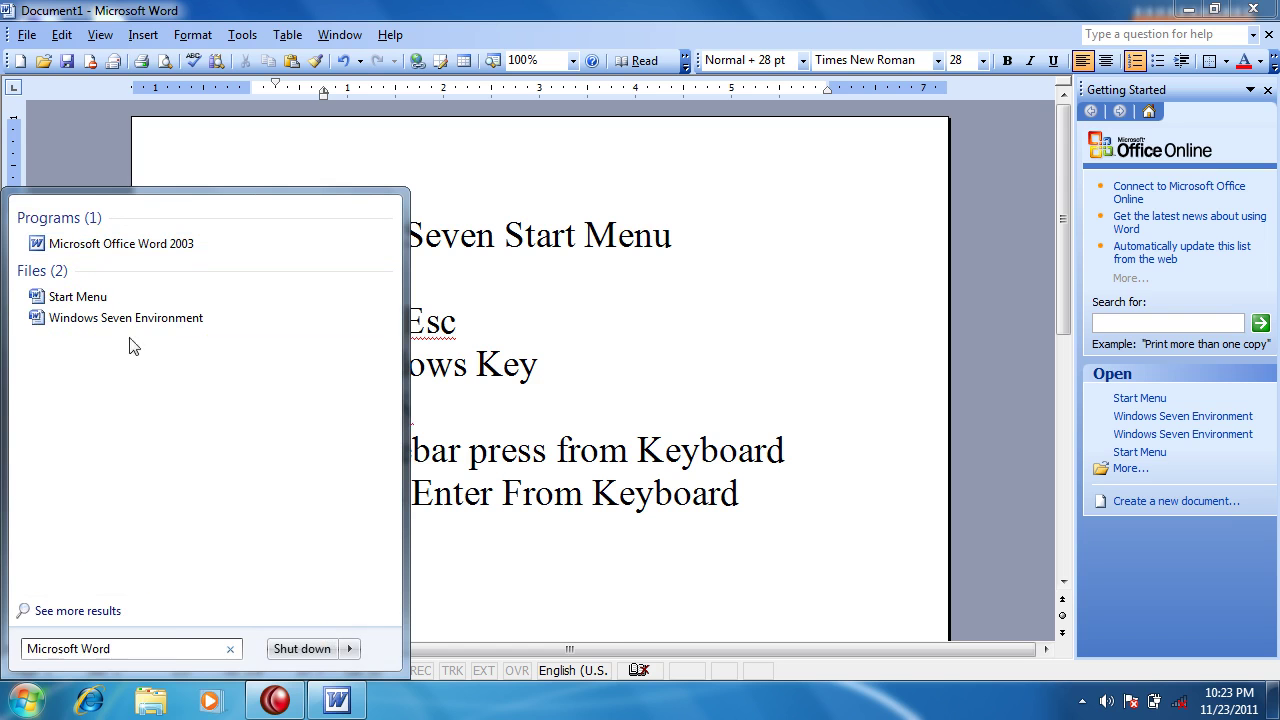
key(Return)
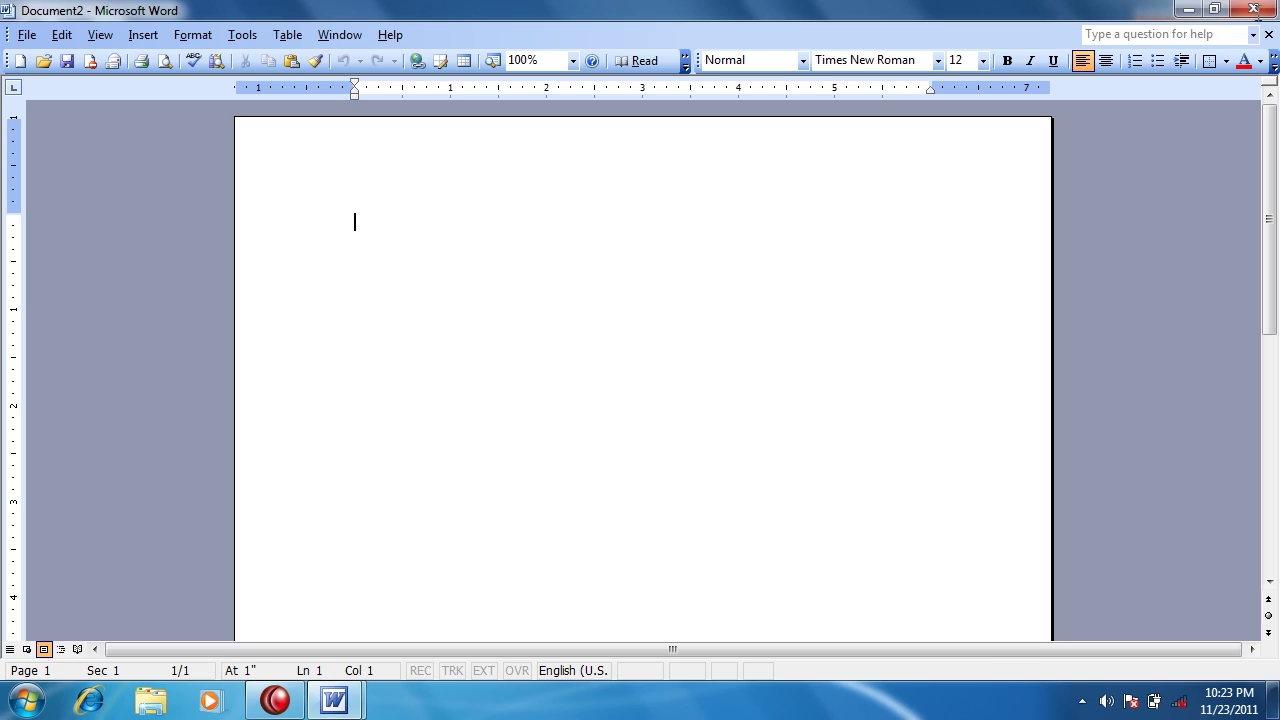
key(alt+F4)
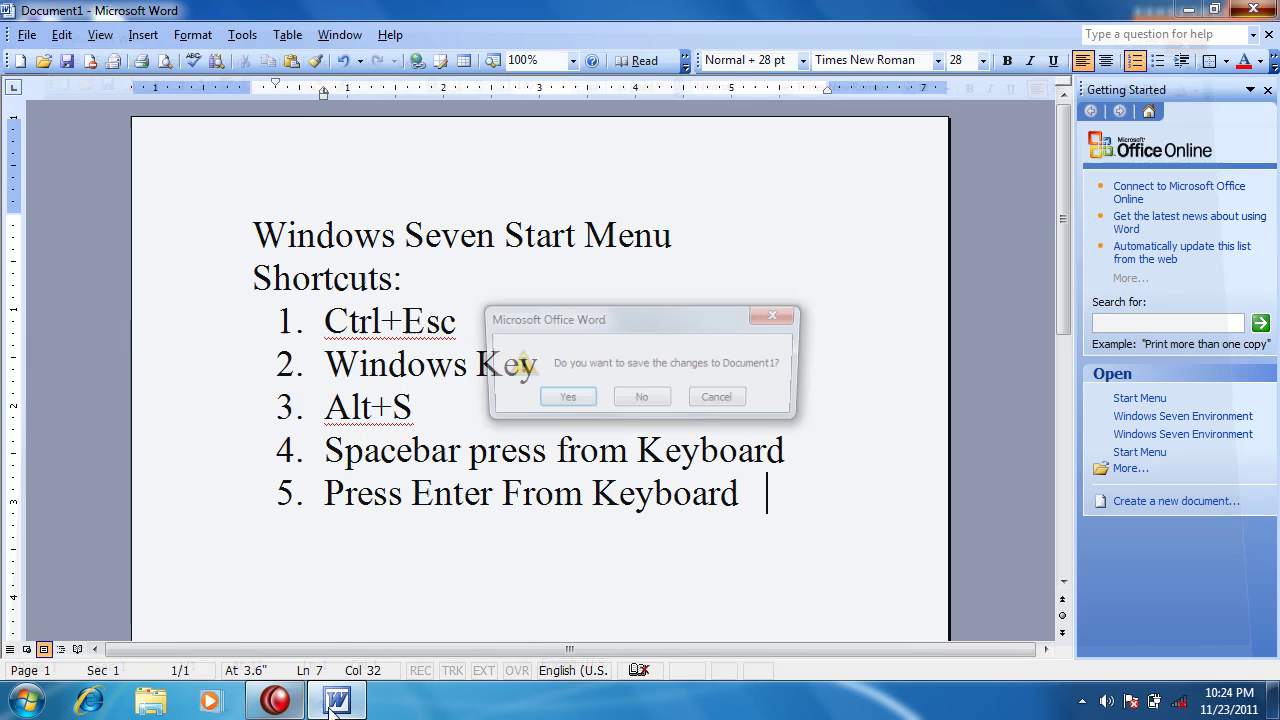
key(Escape)
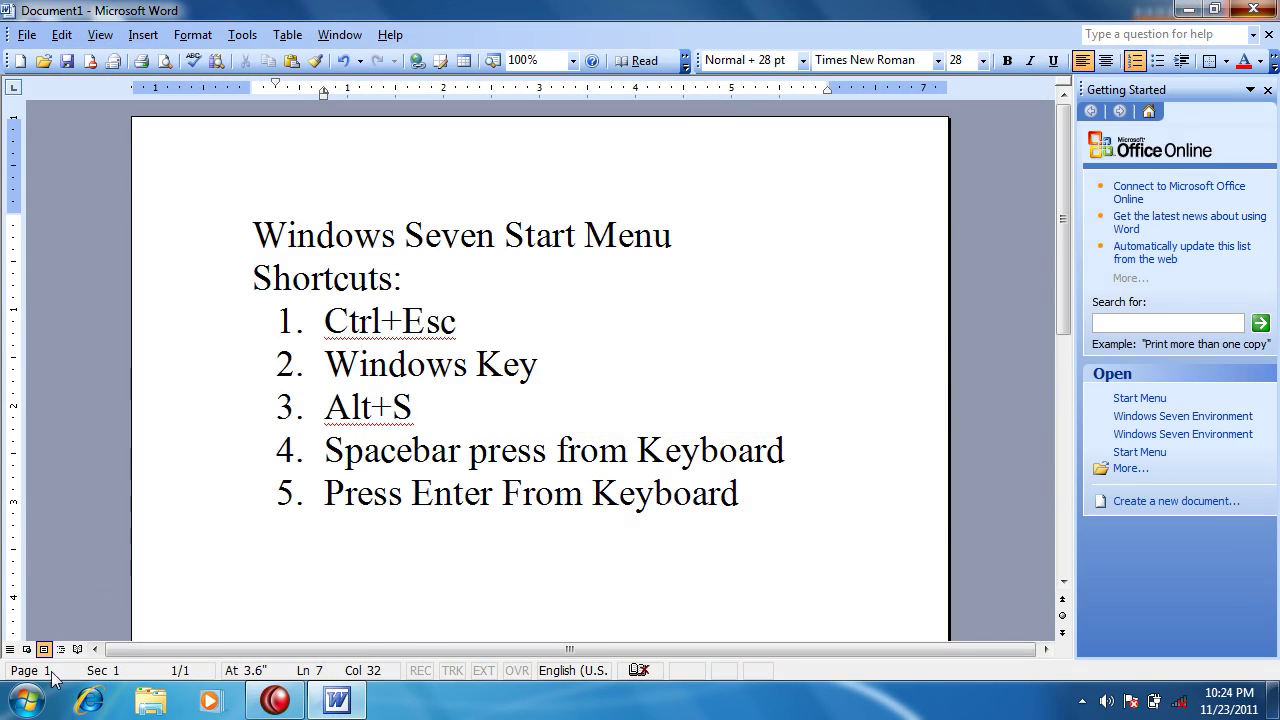
Try to start Word by entering "Micrsoft Word" in the Run dialog, and cancel the dialog.
key(super)
click(303, 610)
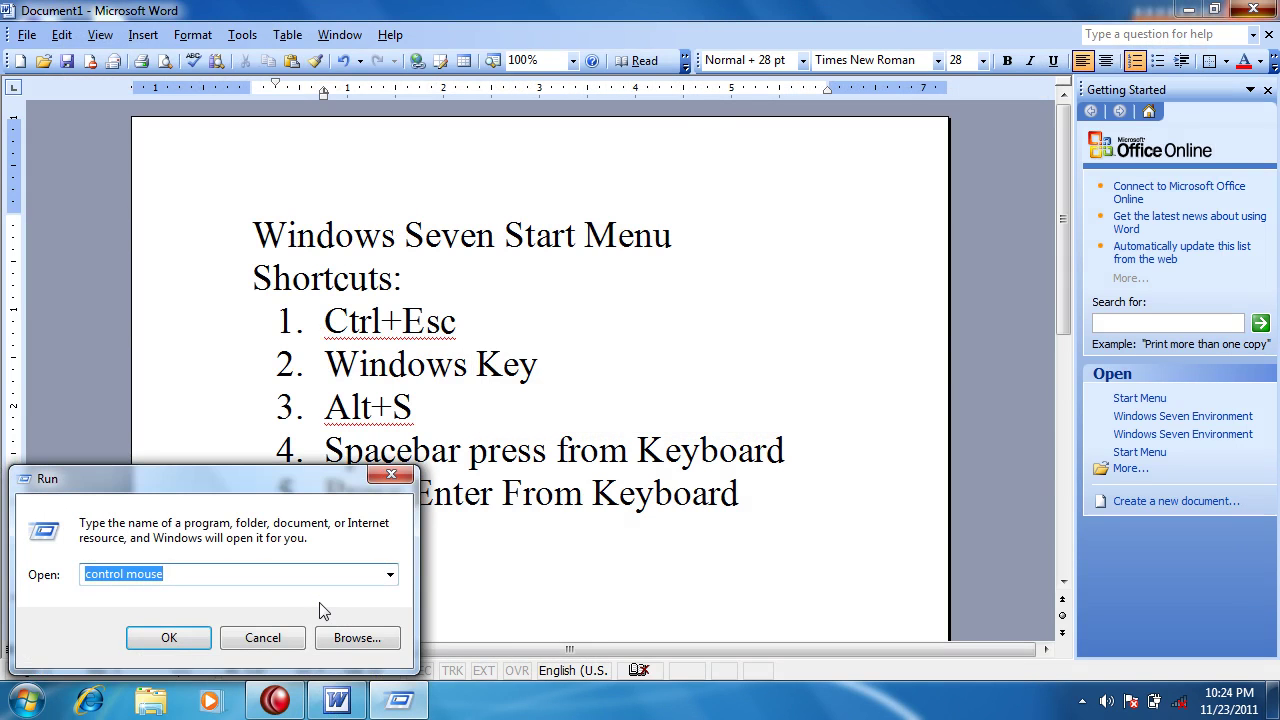
text(Micrsooft)
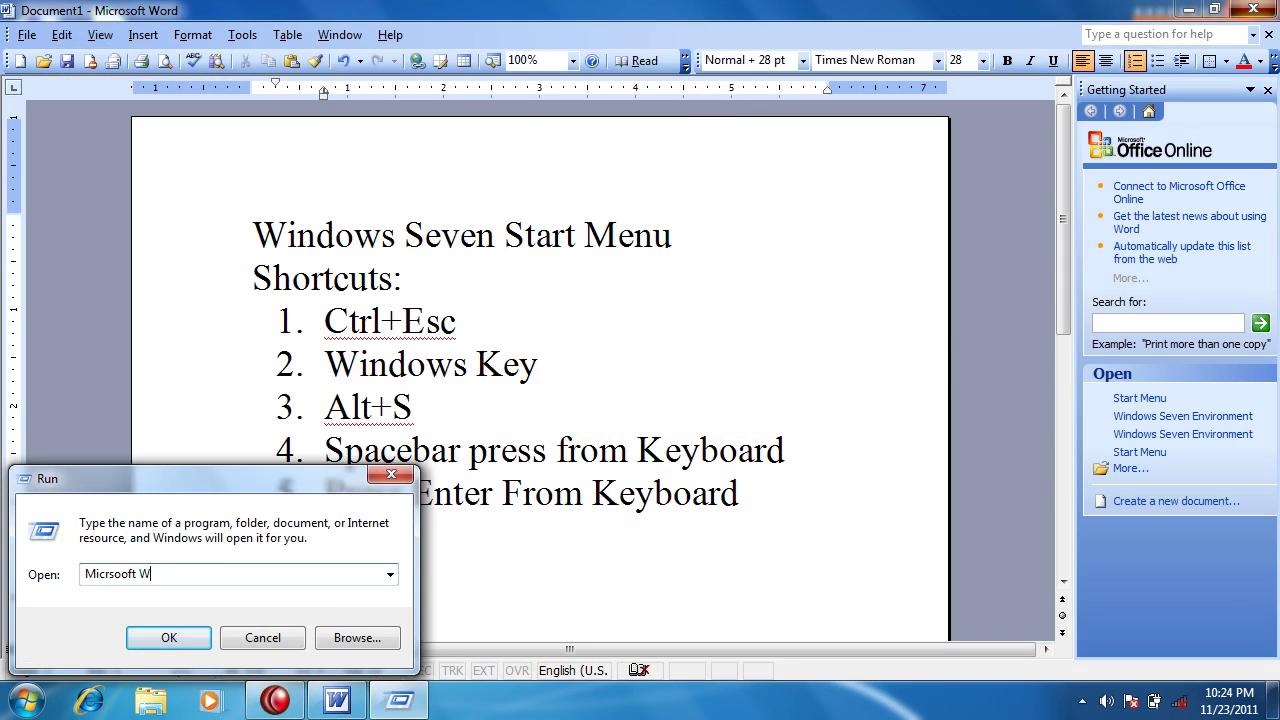
text(Word)
key(Return)
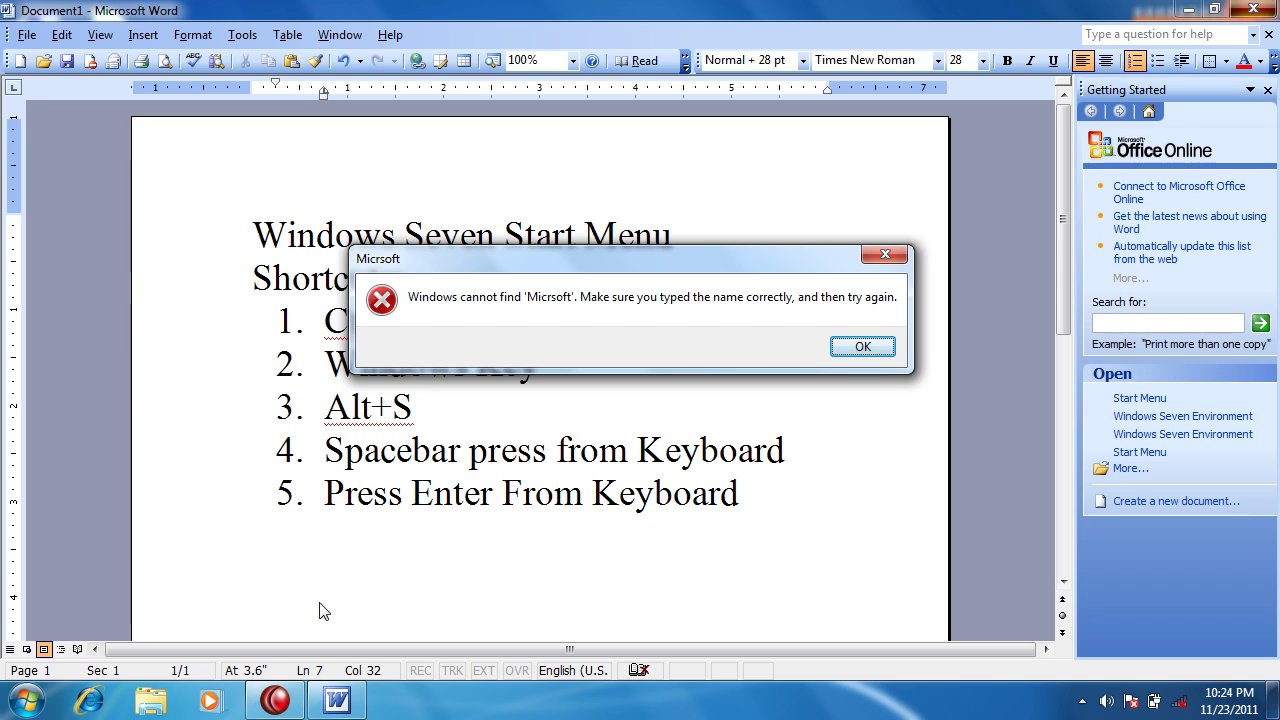
click(862, 346)
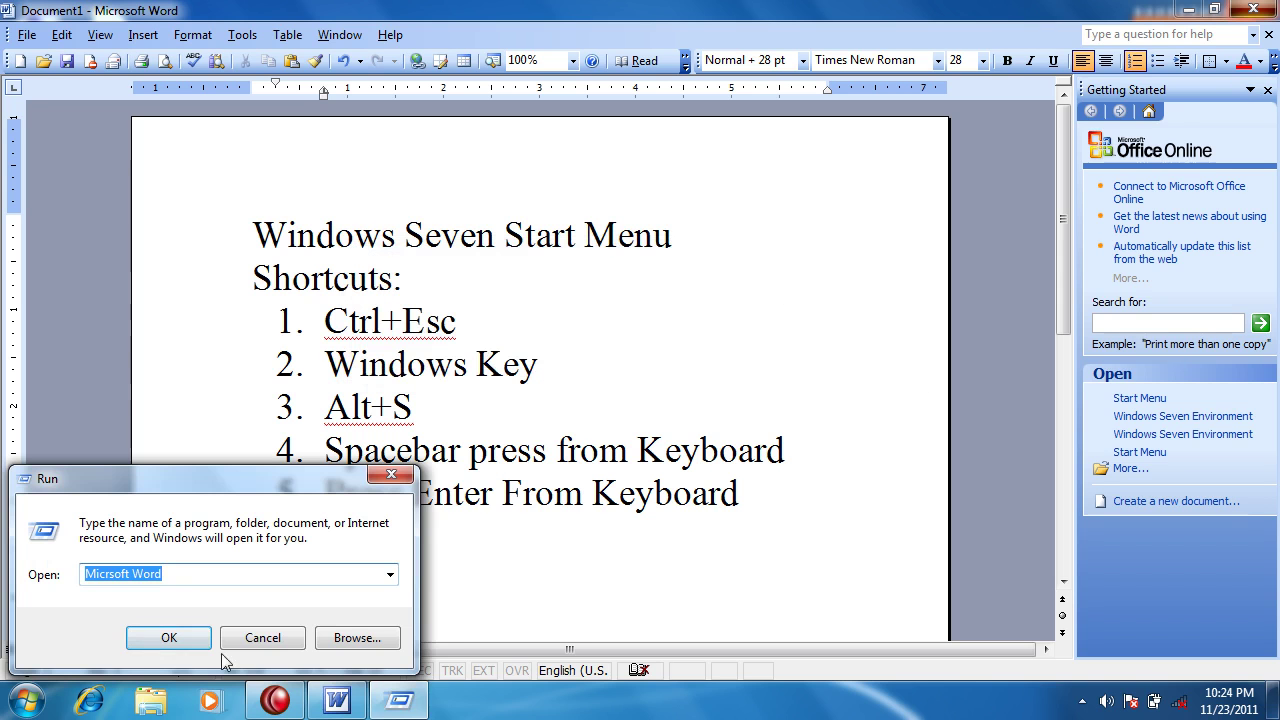
click(262, 637)
Launch Excel through a Start menu search for "Excel", and close the program again.
click(27, 700)
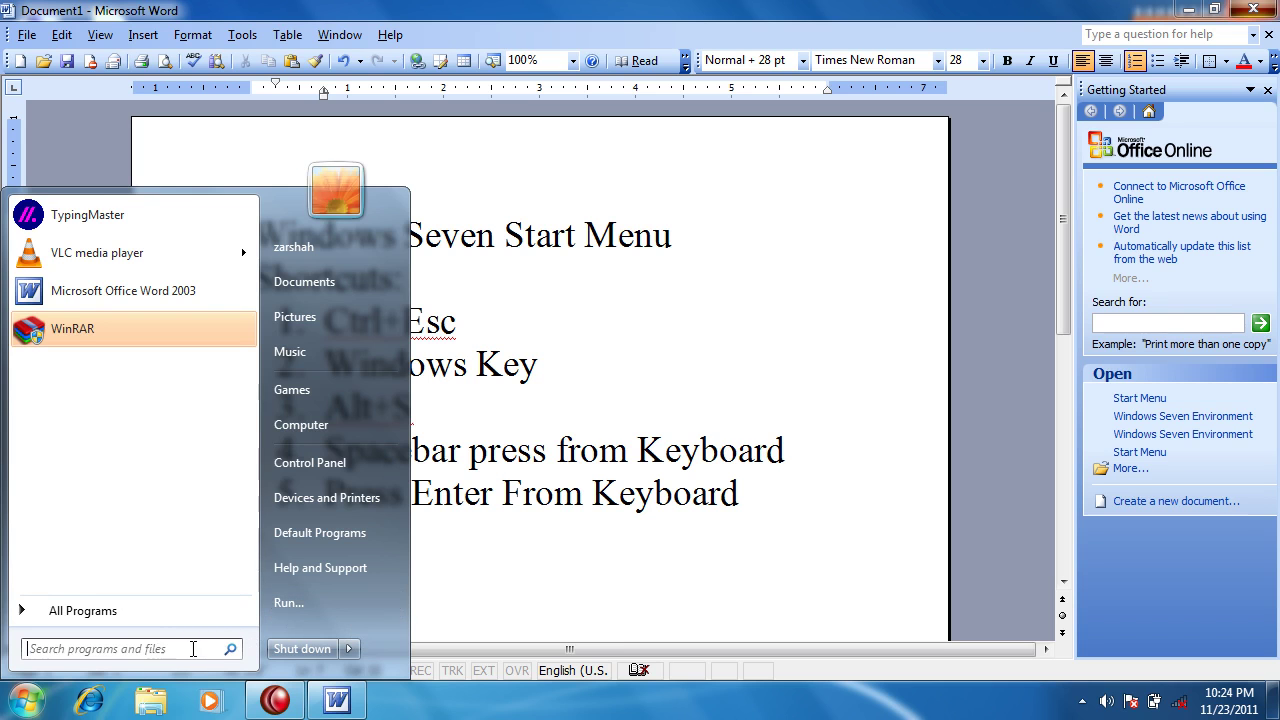
click(193, 648)
text(Excel)
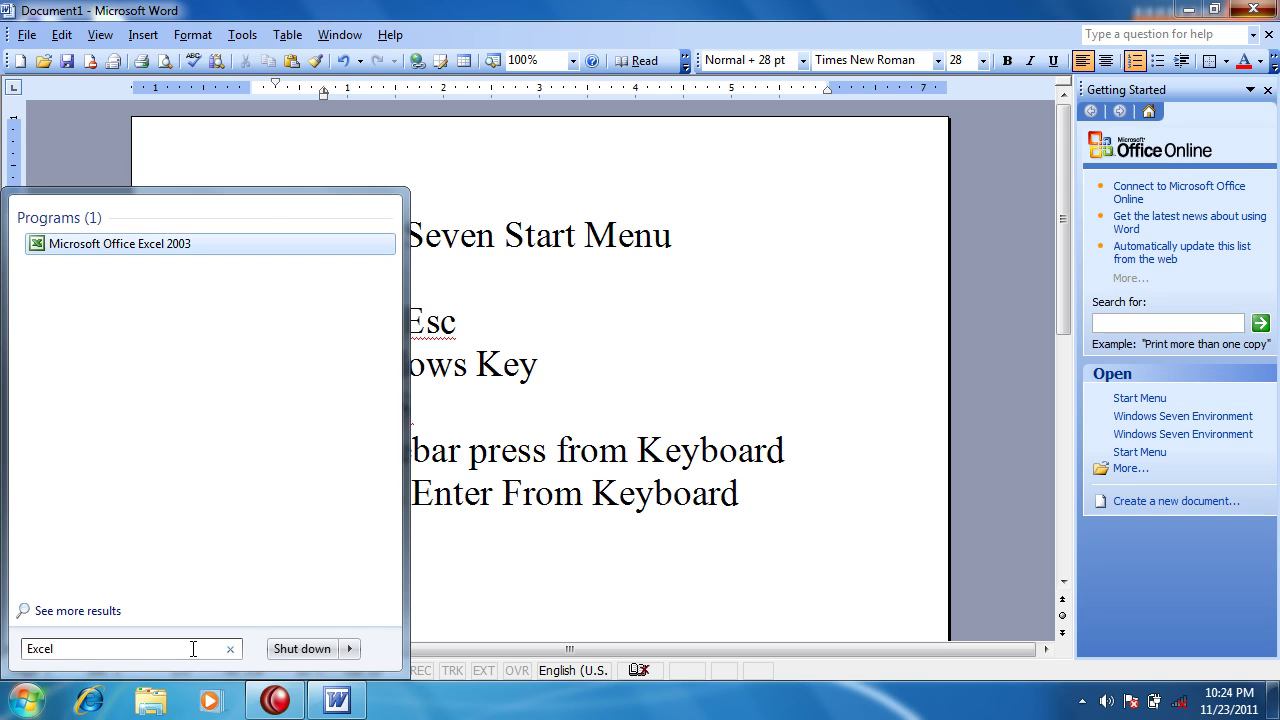
key(Return)
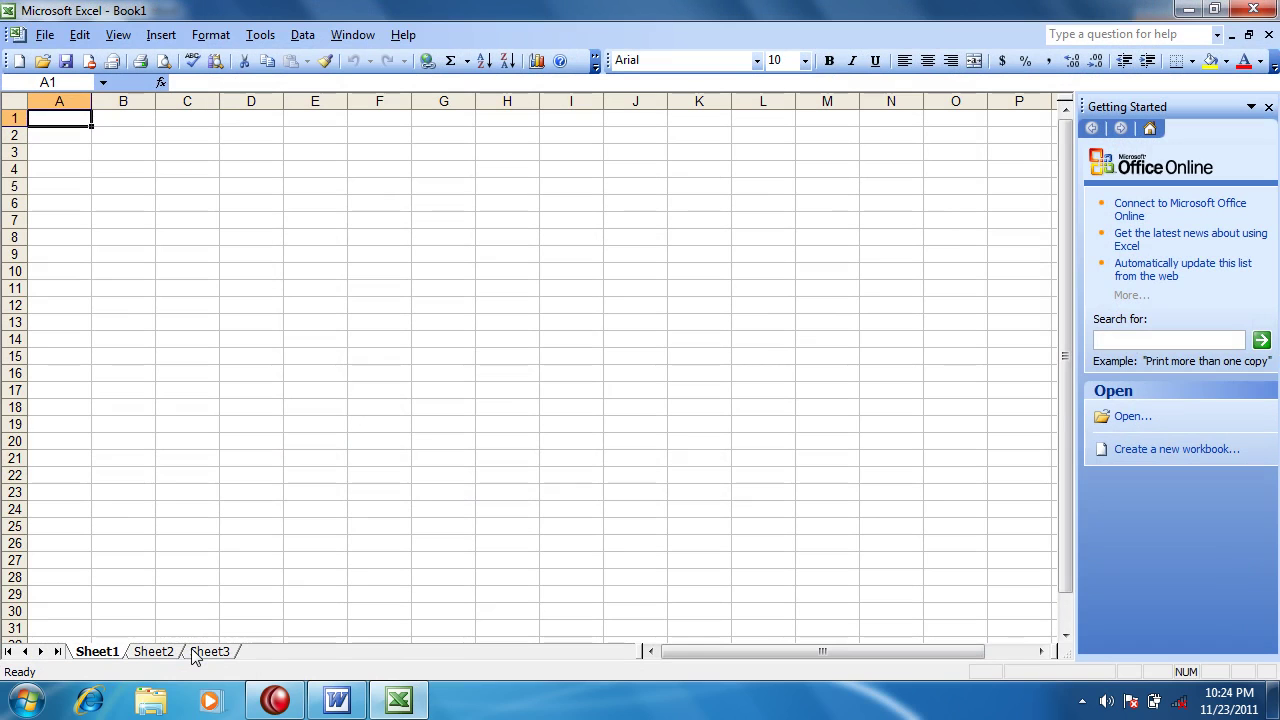
click(1262, 11)
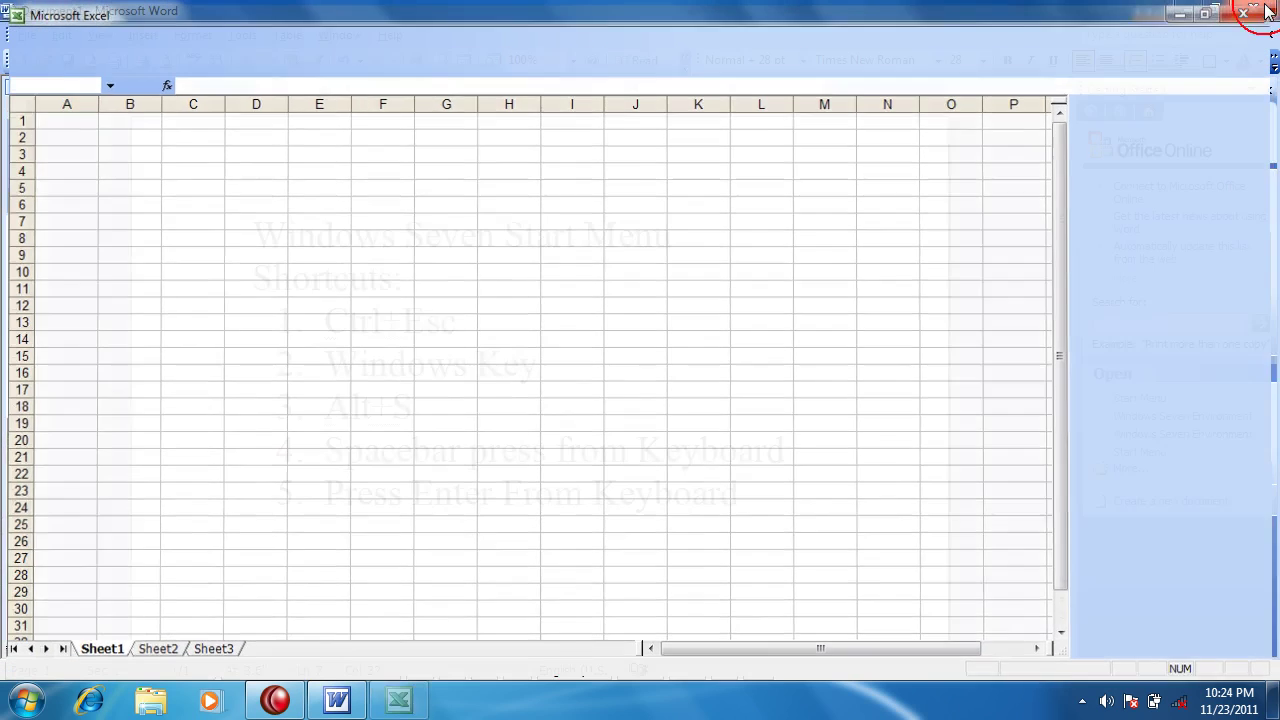
Disable "Search programs and Control Panel" and "Sort All Programs menu by name" in the Start menu customization, and apply the changes.
click(47, 703)
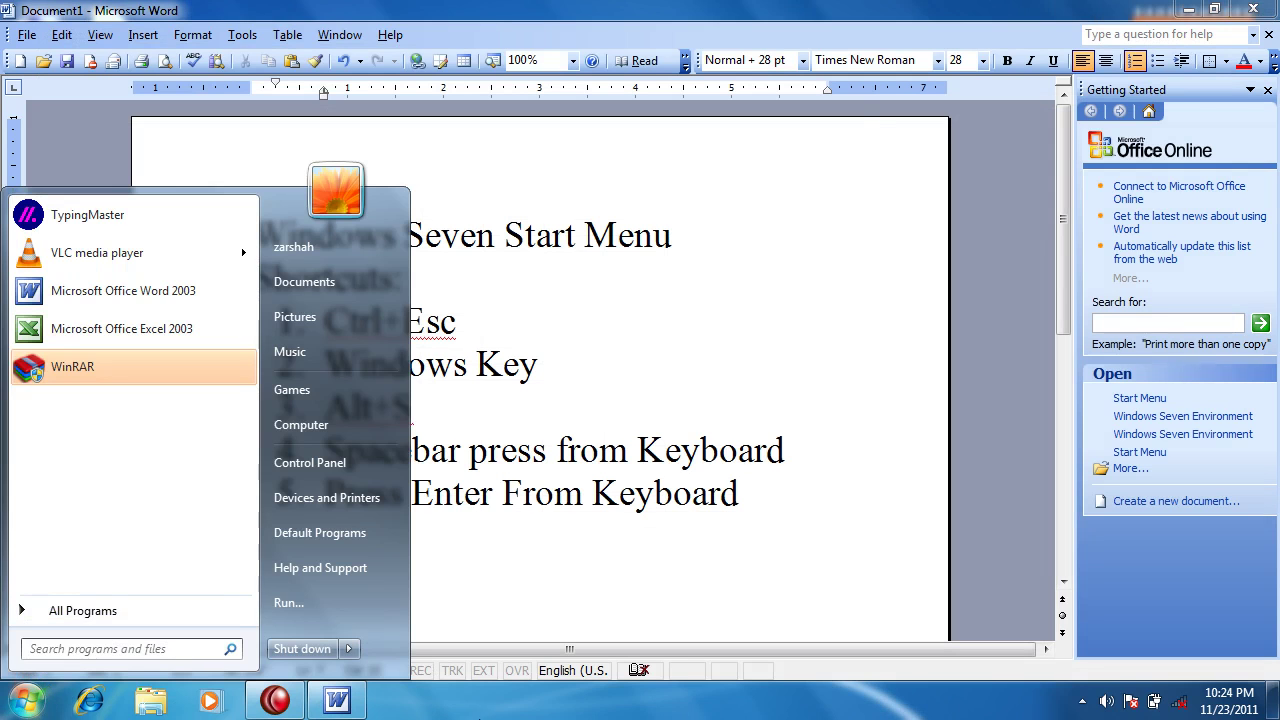
right_click(496, 714)
click(535, 692)
click(97, 263)
drag(178, 229, 466, 87)
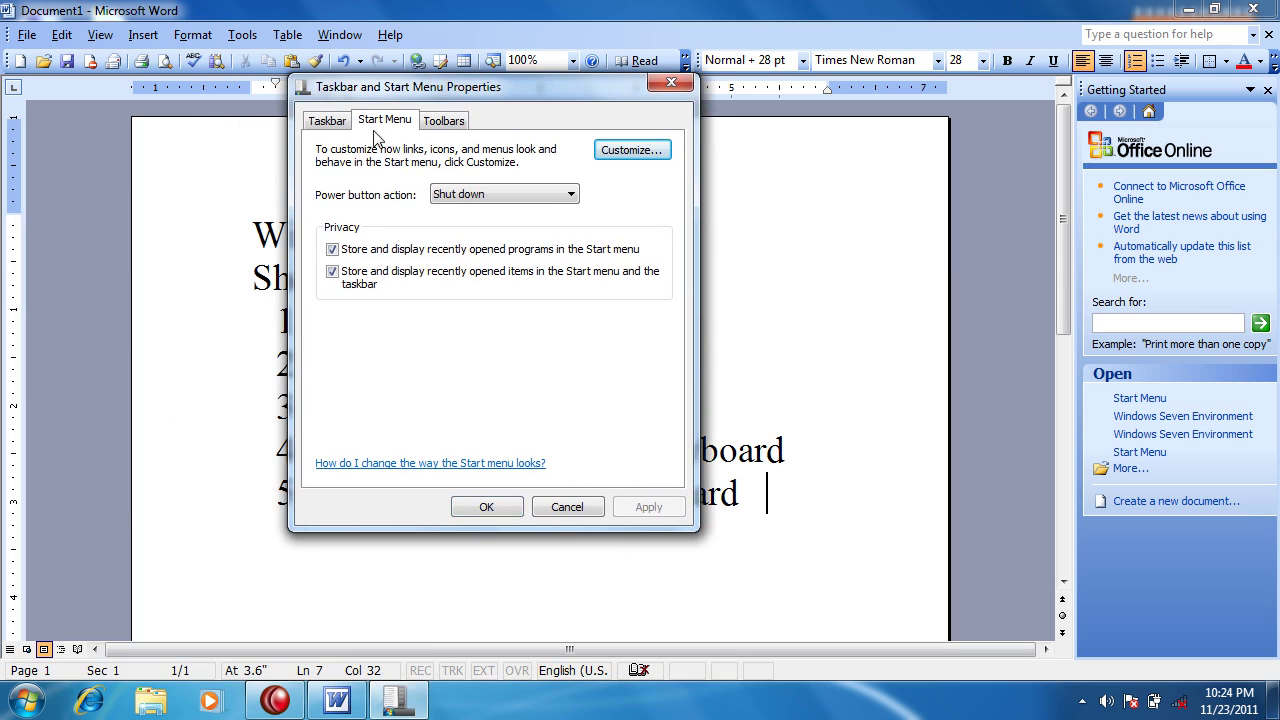
click(612, 155)
drag(652, 210, 670, 388)
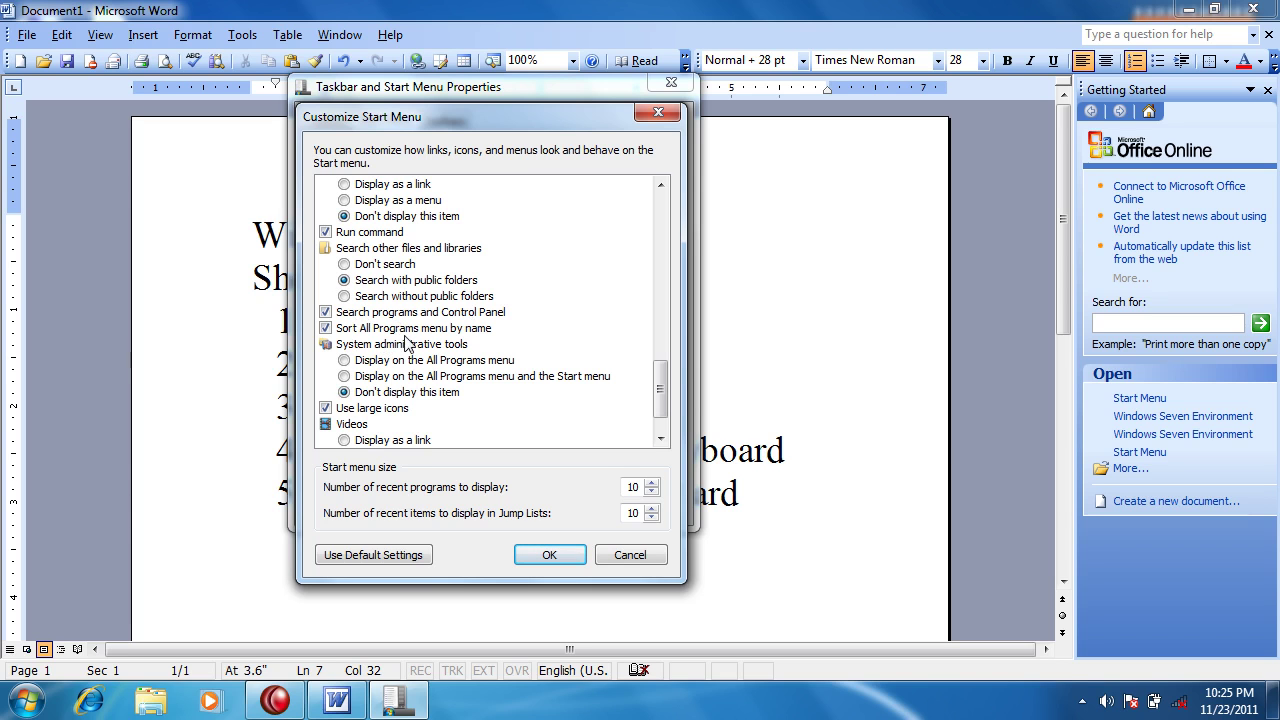
click(345, 312)
click(345, 328)
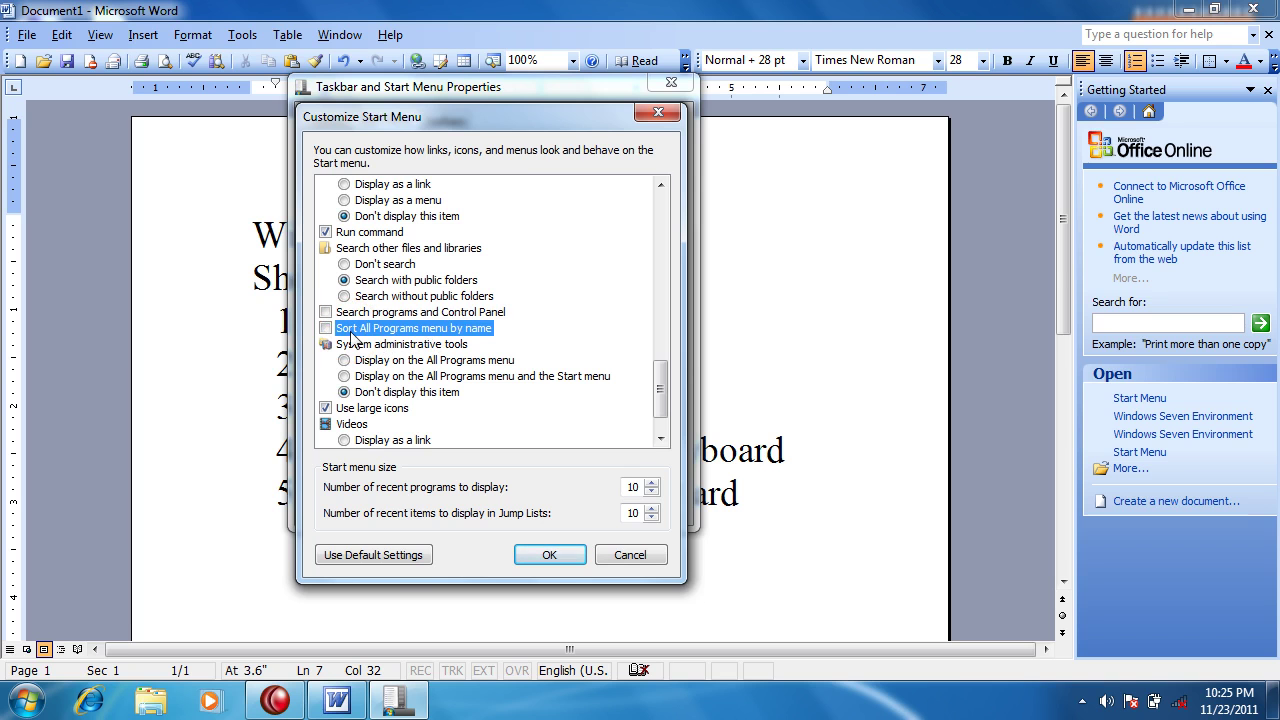
click(549, 557)
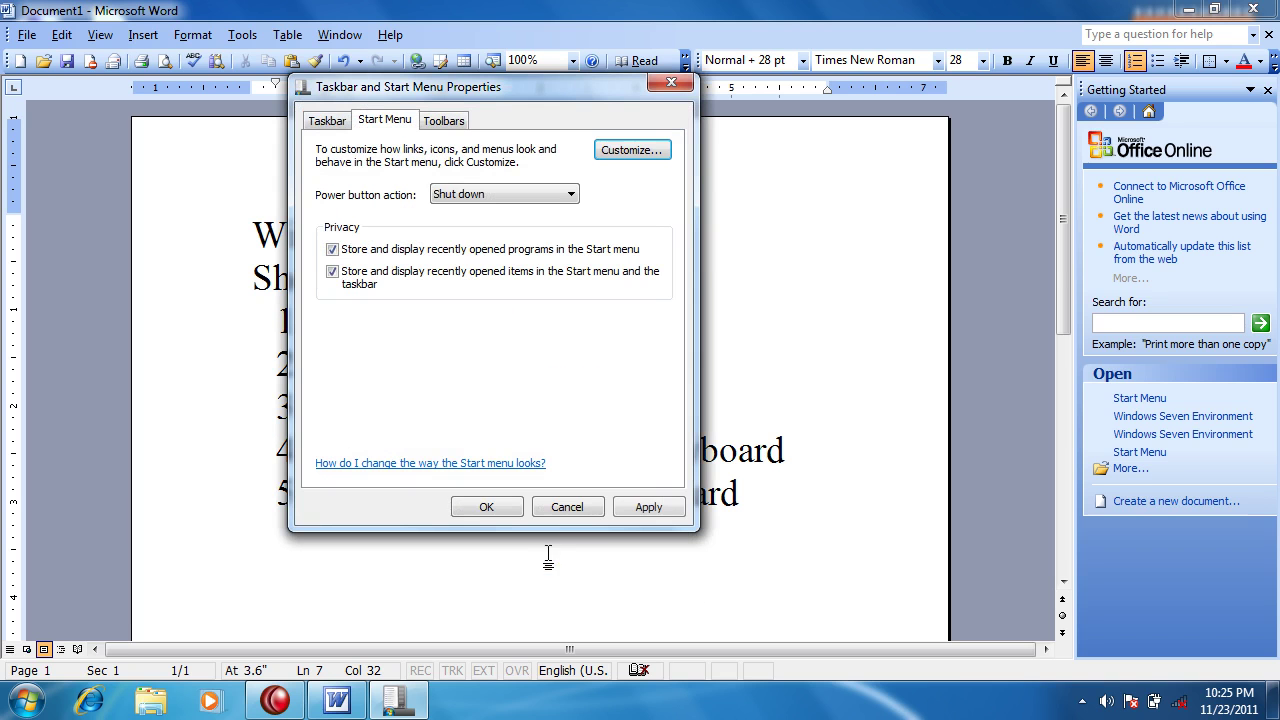
click(660, 507)
Search the Start menu for "Excel" to test the changed search setting, and clear the search text.
click(27, 700)
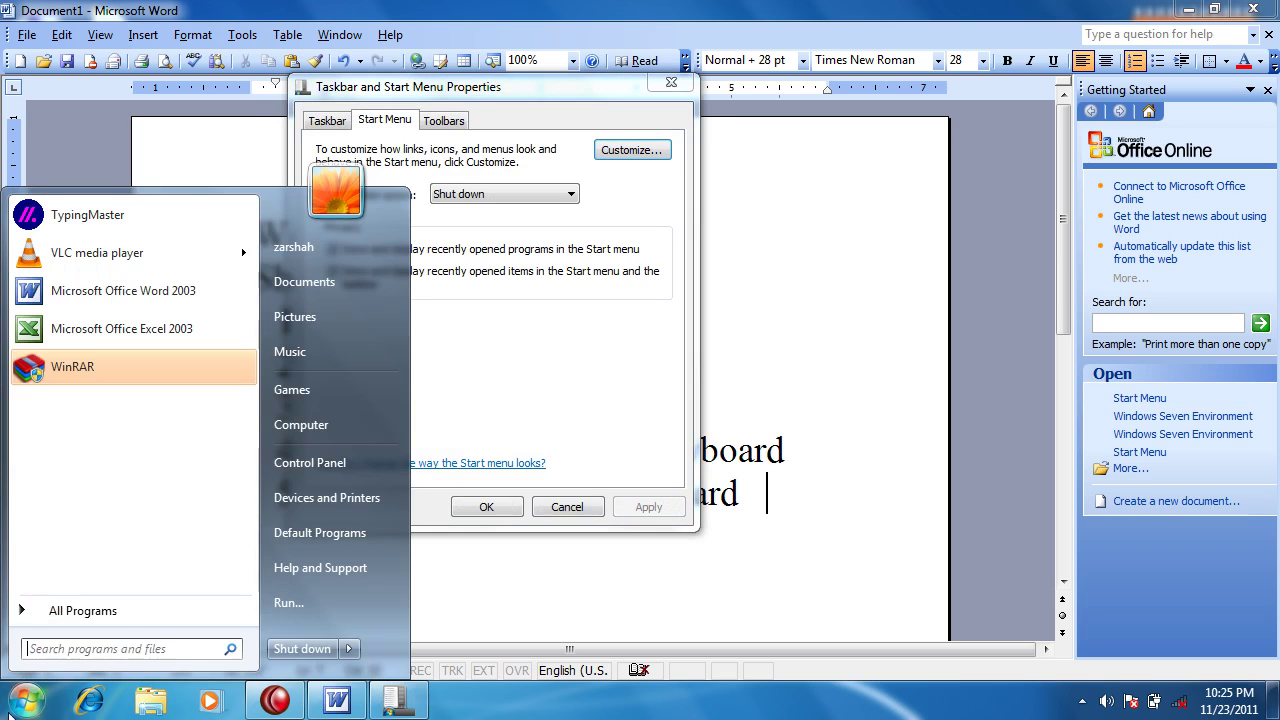
click(135, 648)
text(Excel)
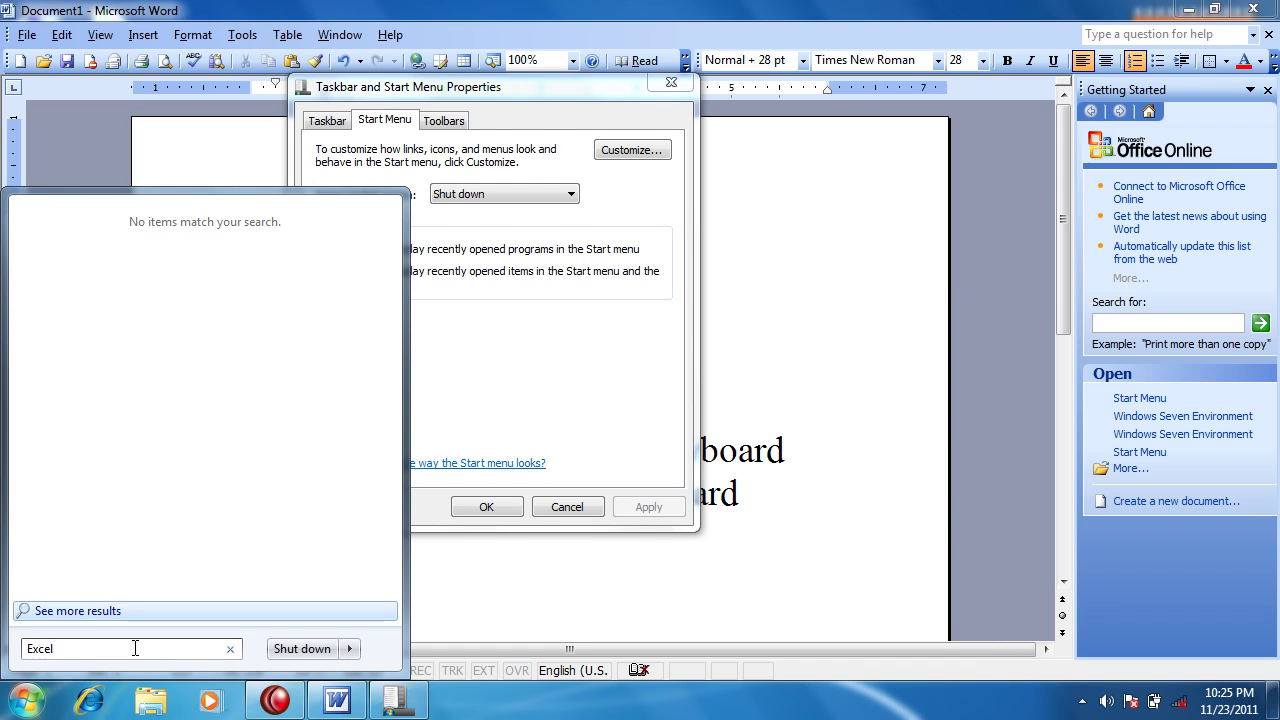
key(BackSpace)
key(BackSpace)
key(BackSpace)
key(BackSpace)
key(BackSpace)
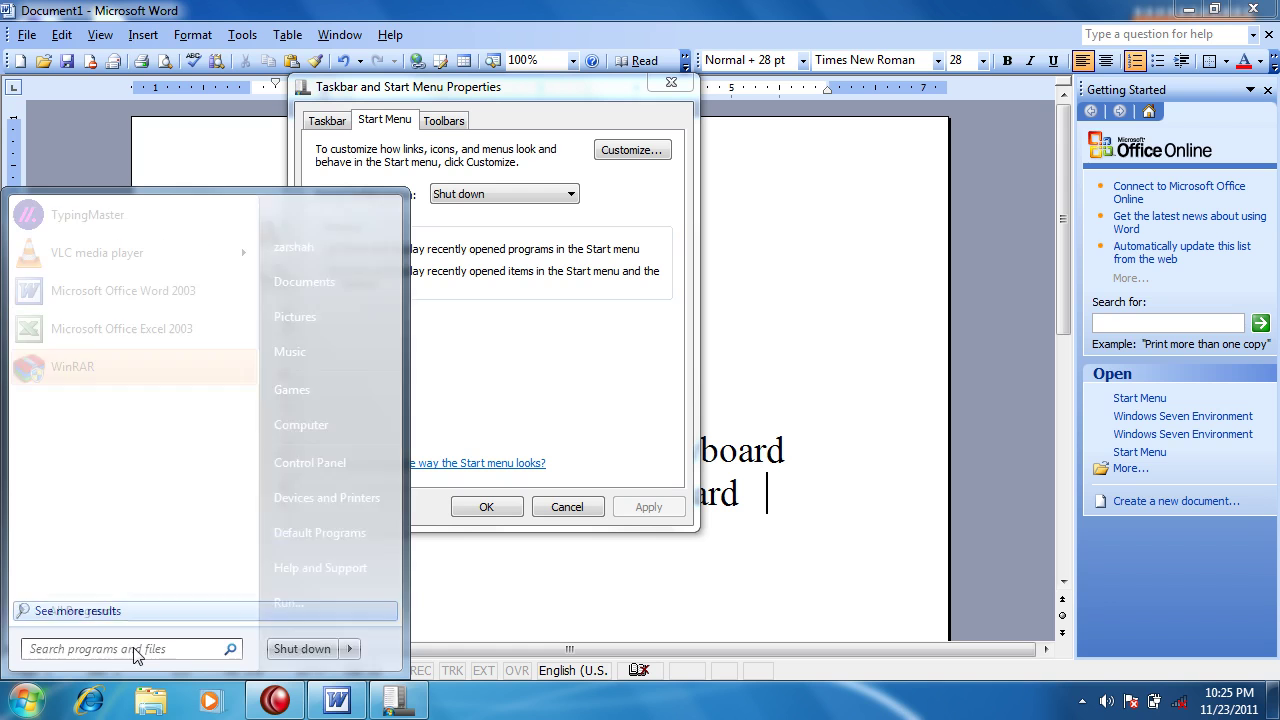
Re-enable "Search programs and Control Panel" and "Sort All Programs menu by name" in the Start menu customization, and accept the changes.
right_click(555, 702)
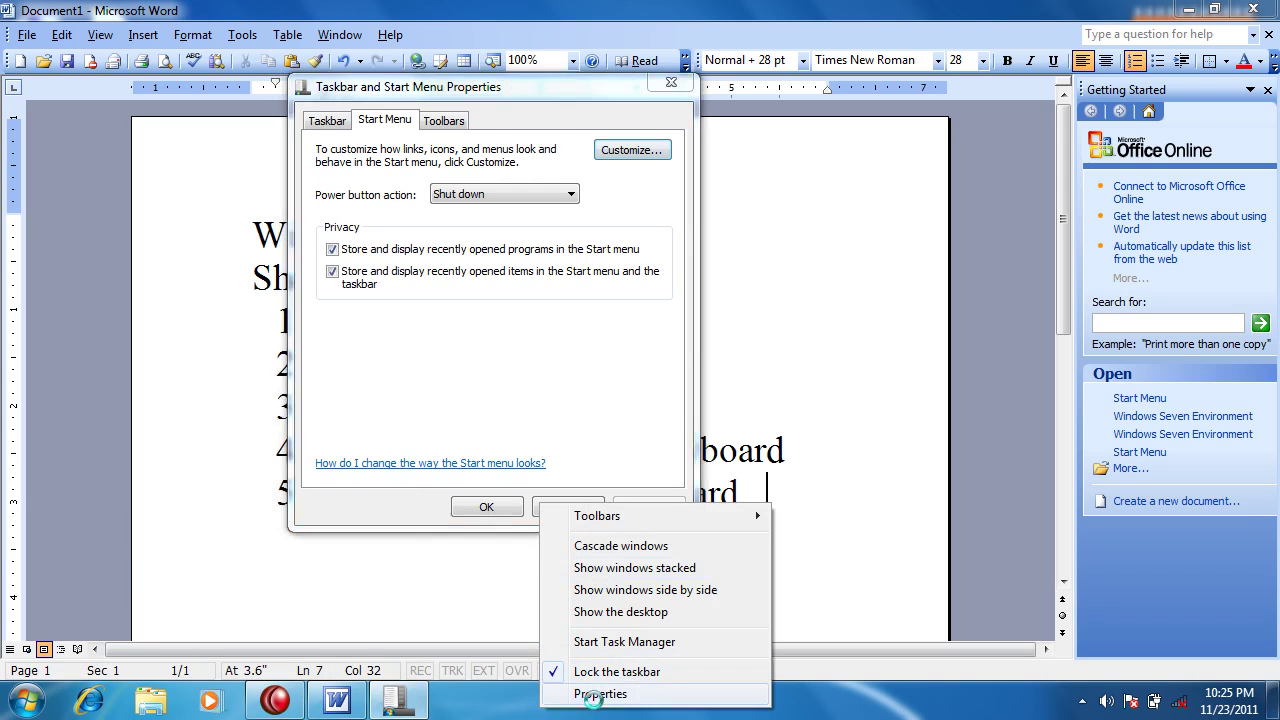
click(597, 693)
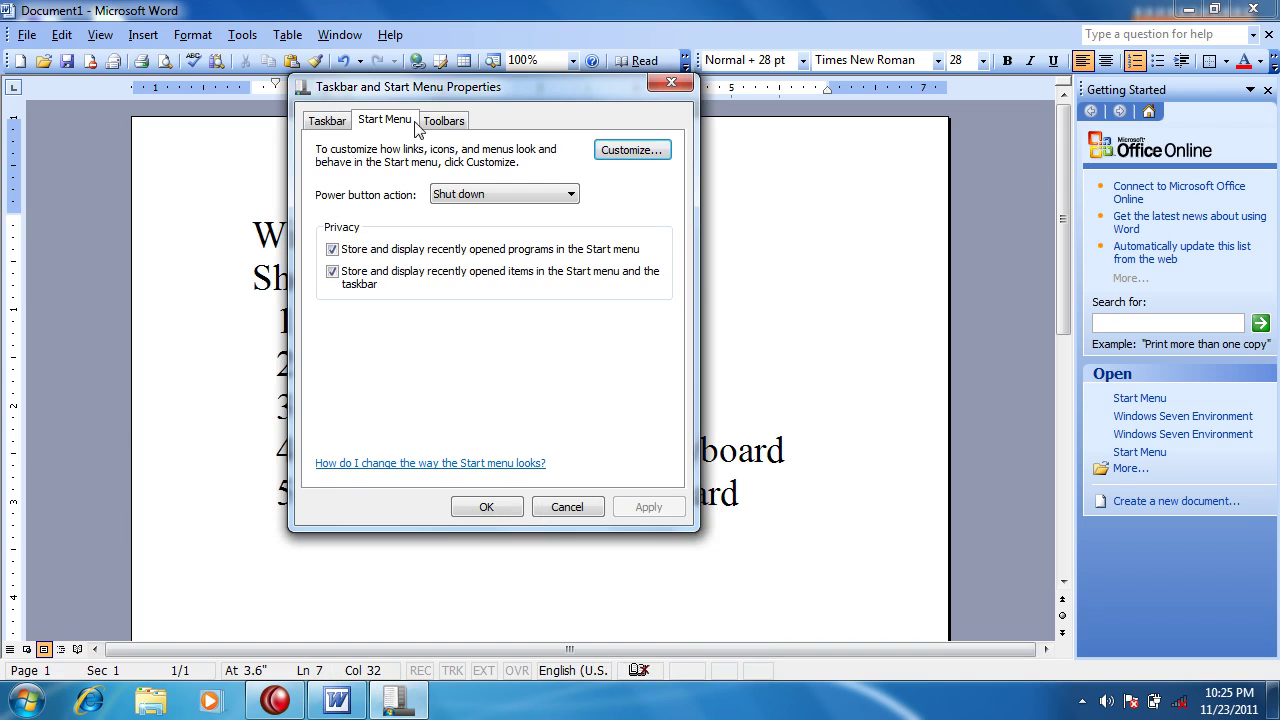
click(634, 151)
drag(657, 222, 688, 404)
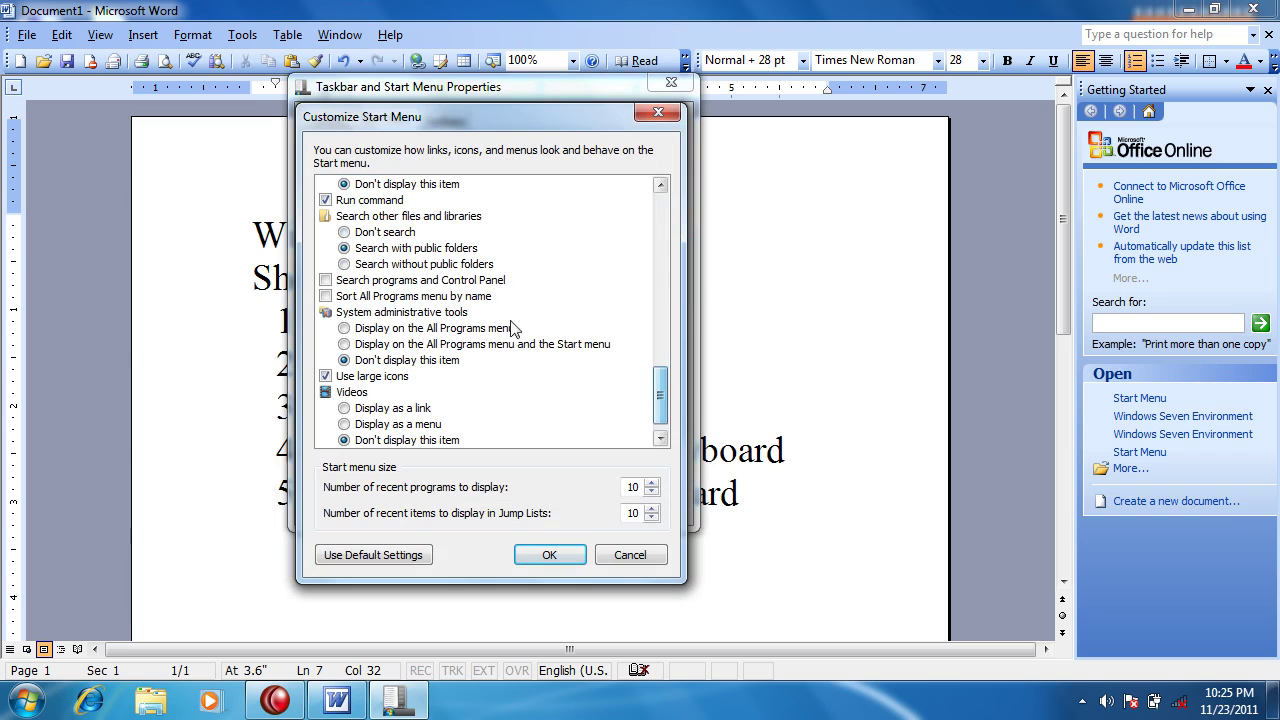
click(427, 281)
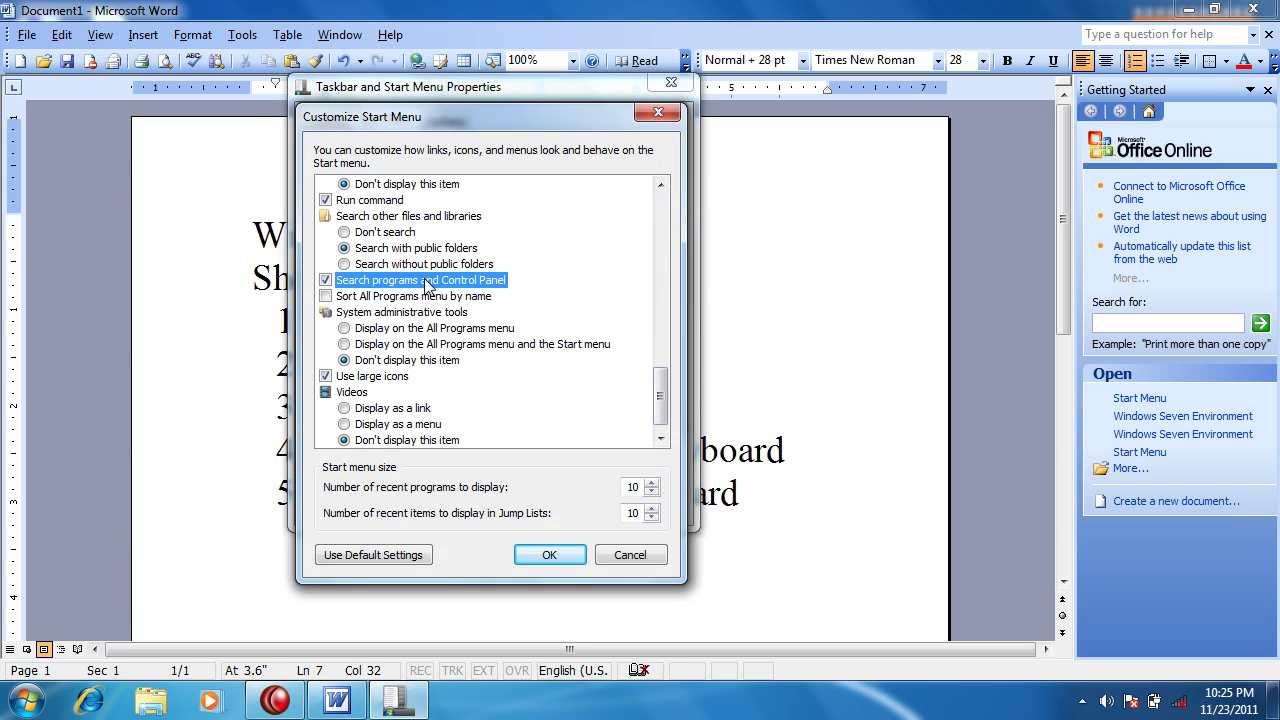
click(363, 296)
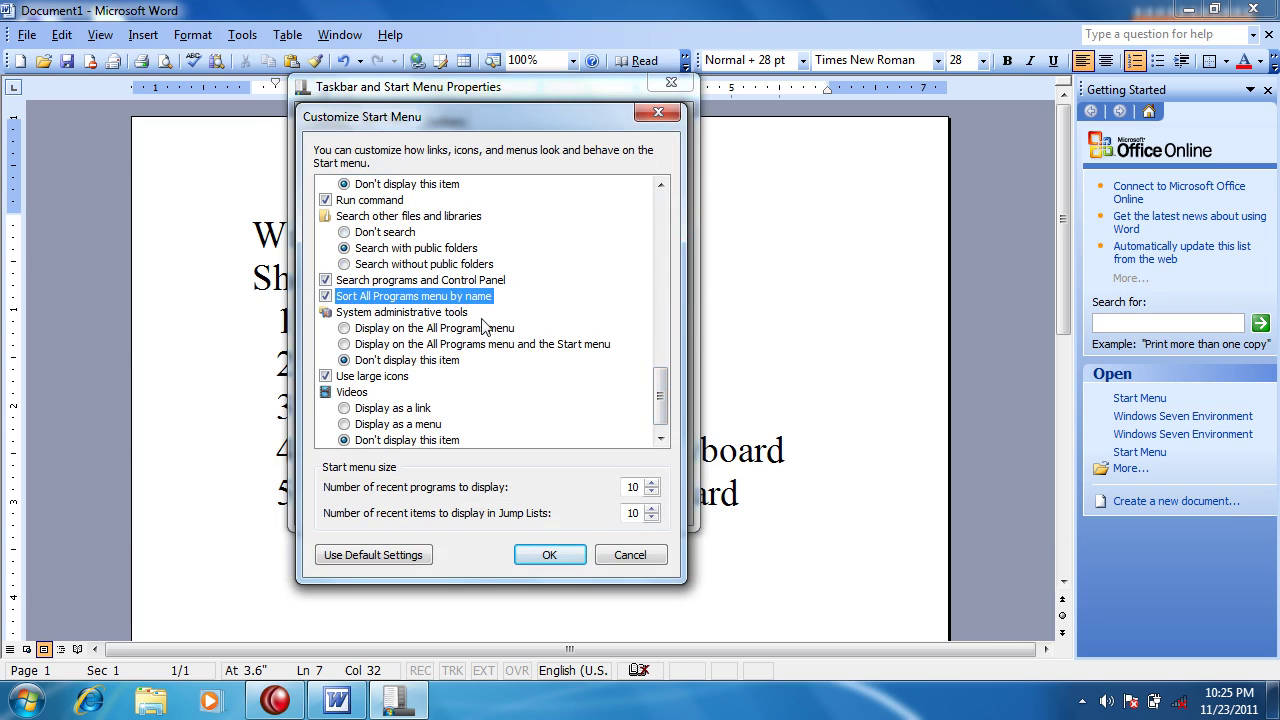
click(553, 556)
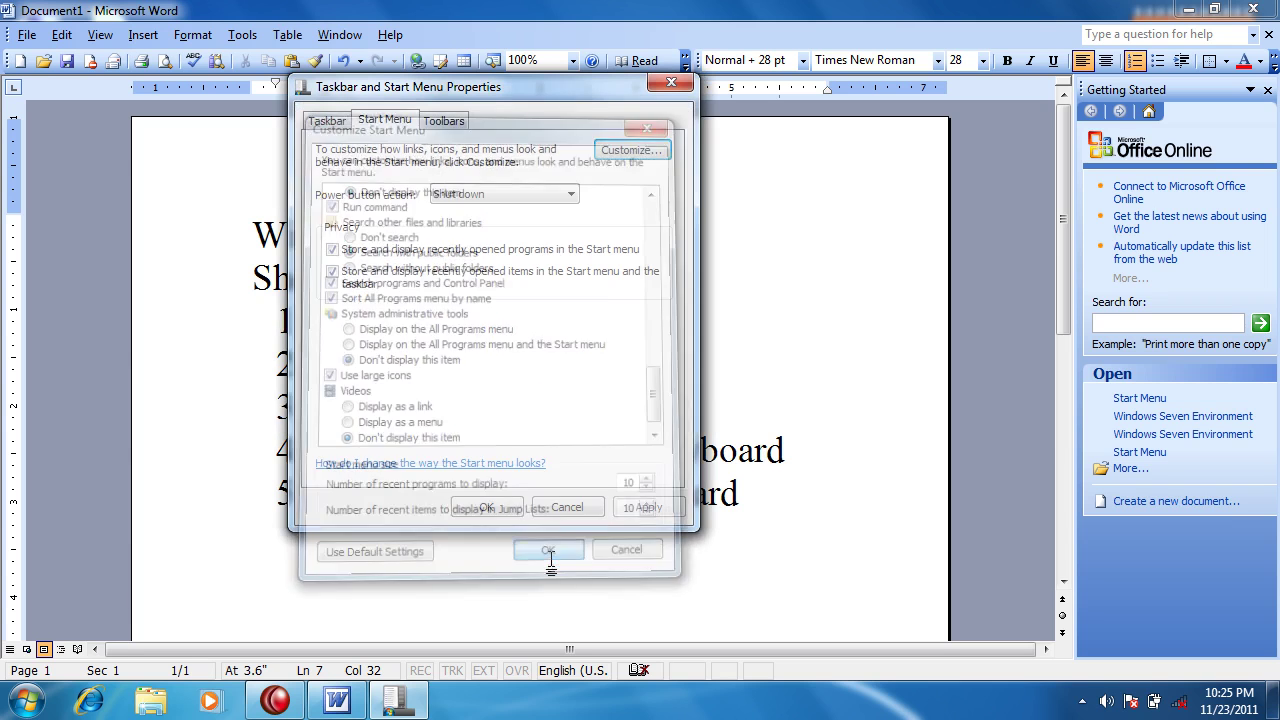
click(487, 507)
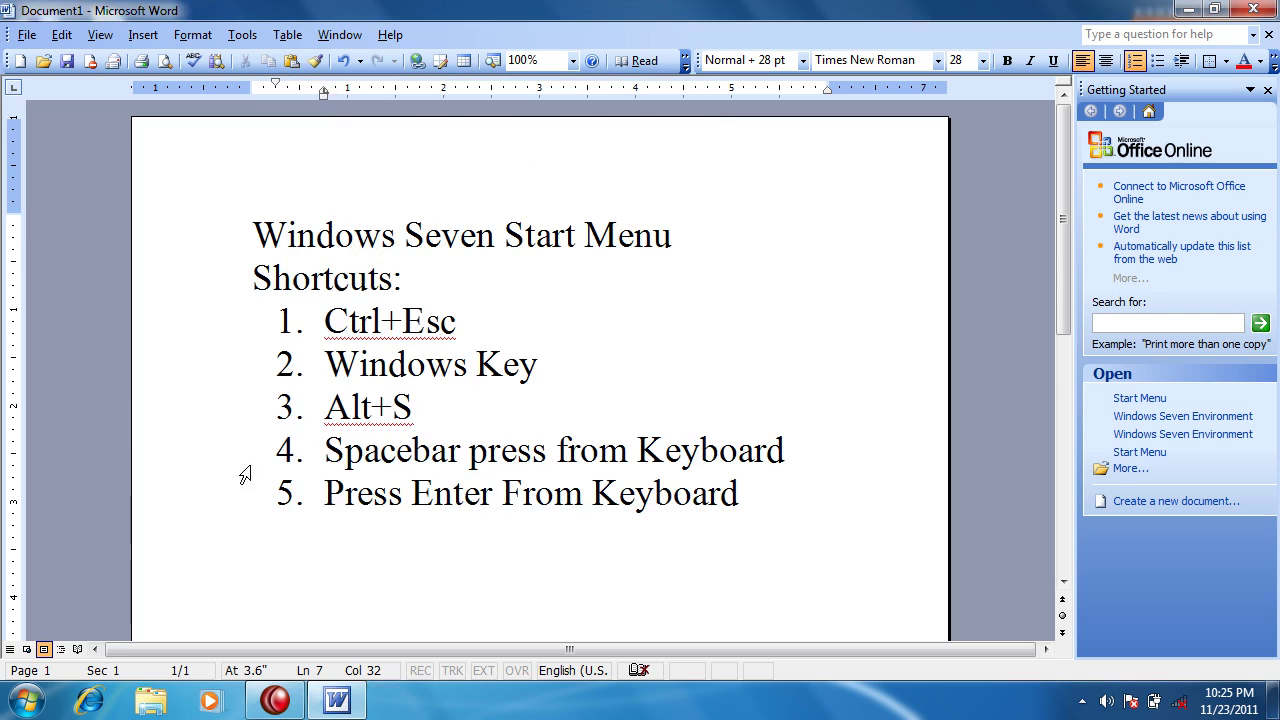
Open Microsoft Office Excel 2003 from a Start menu search for "Excel" to test the restored search setting, and close it.
click(36, 700)
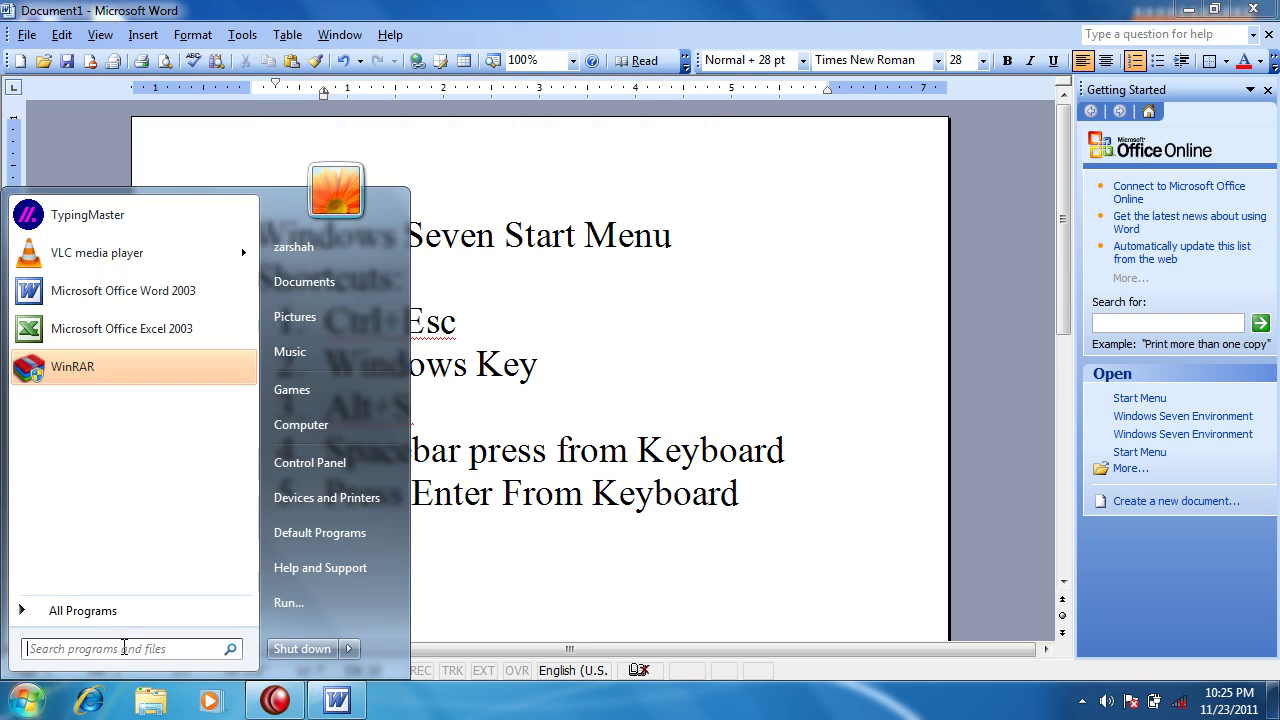
text(Excel)
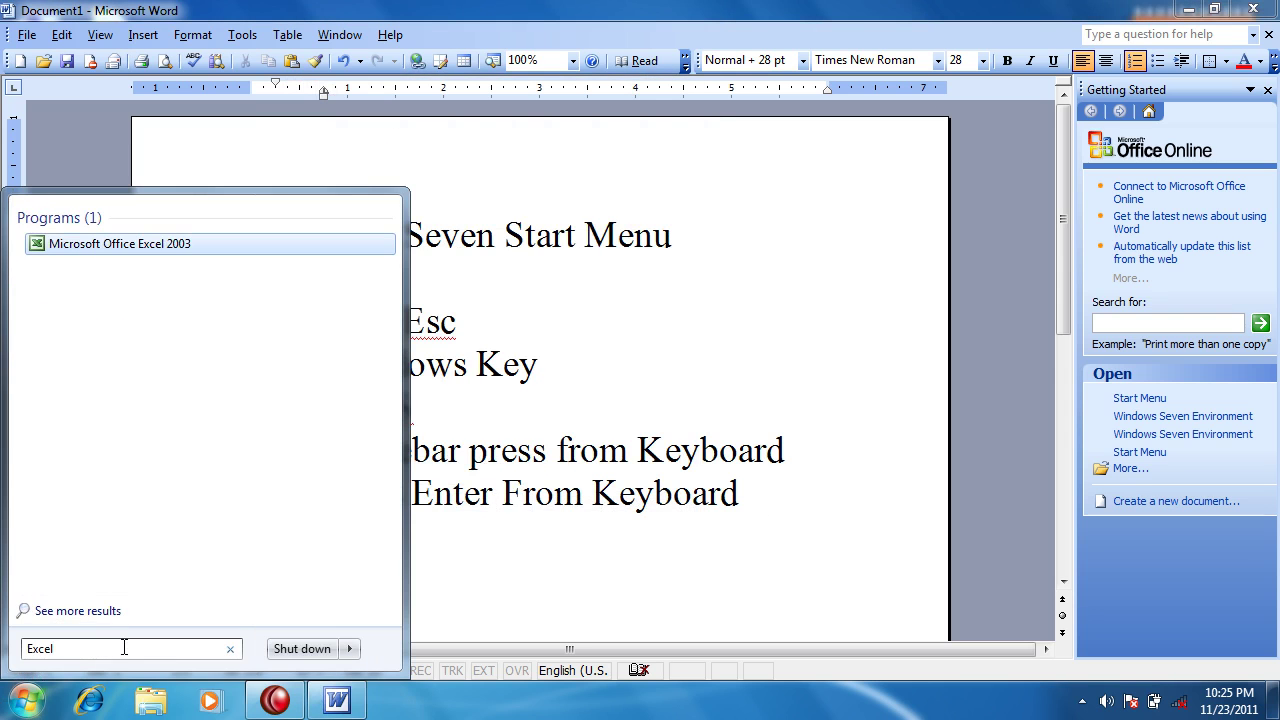
key(Return)
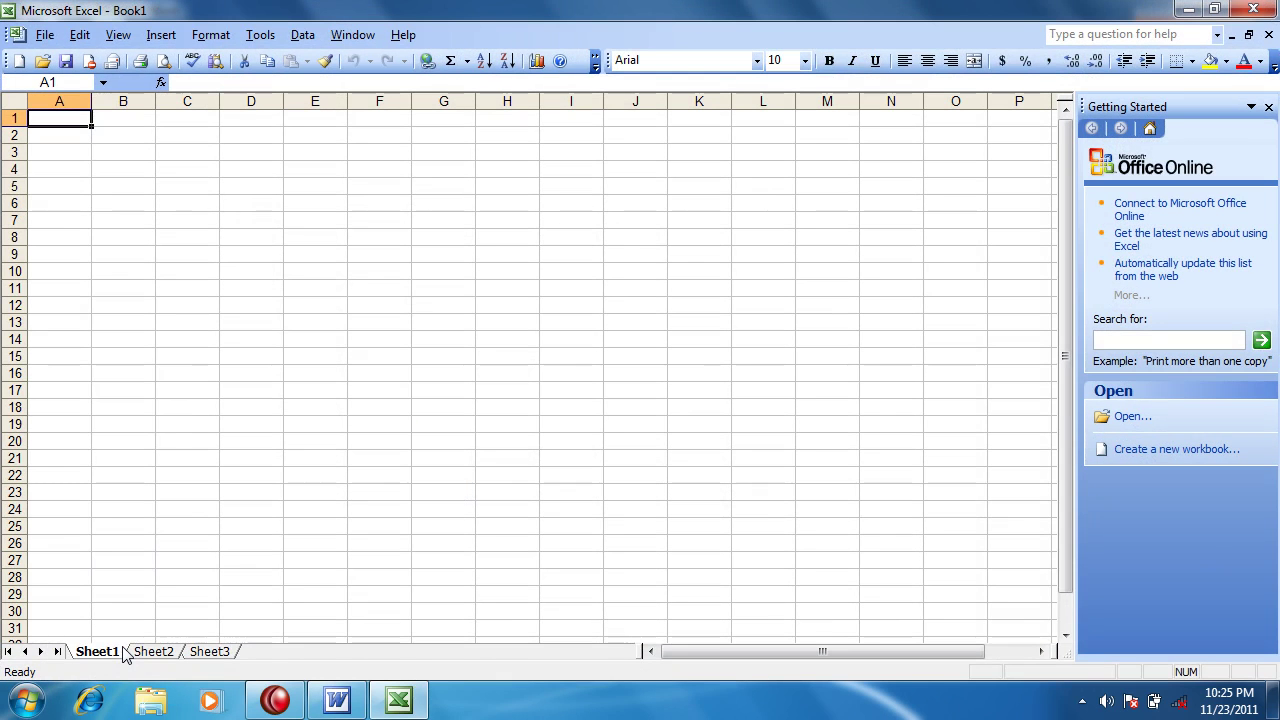
click(1253, 12)
View the Start menu's additional shut-down options, and keep the current color scheme in the Windows performance prompt.
click(30, 702)
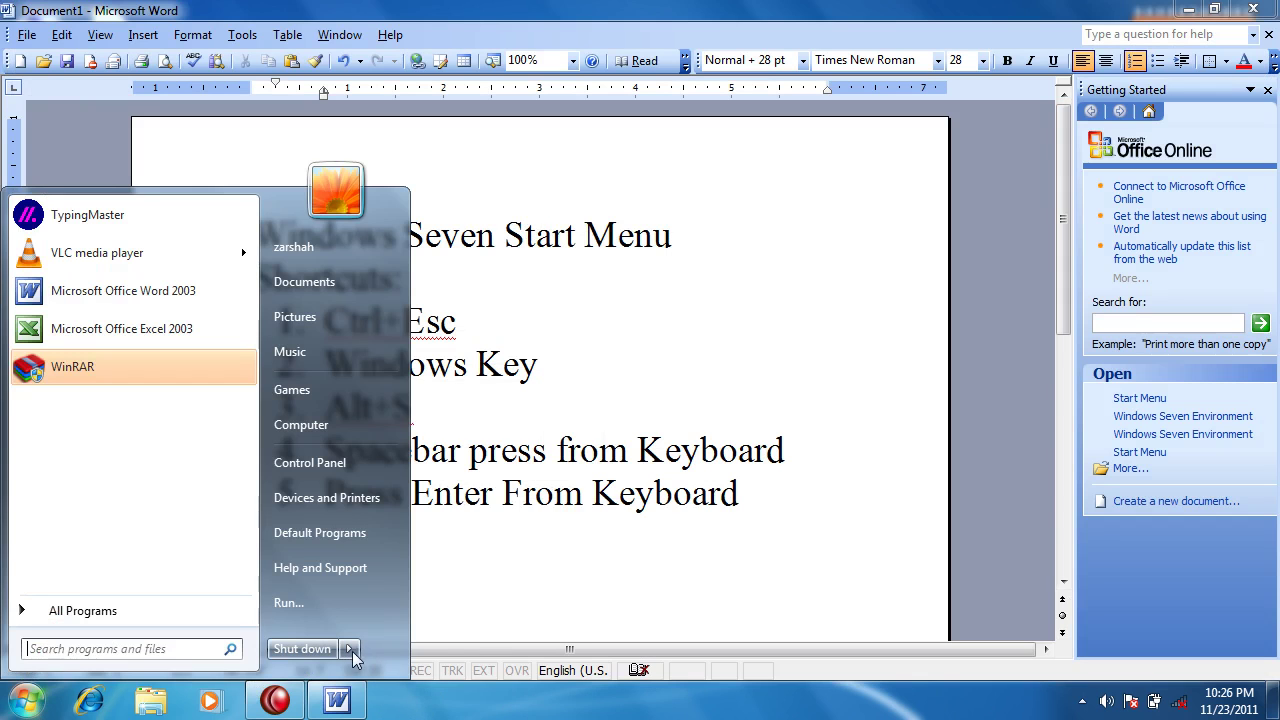
mouse_move(346, 650)
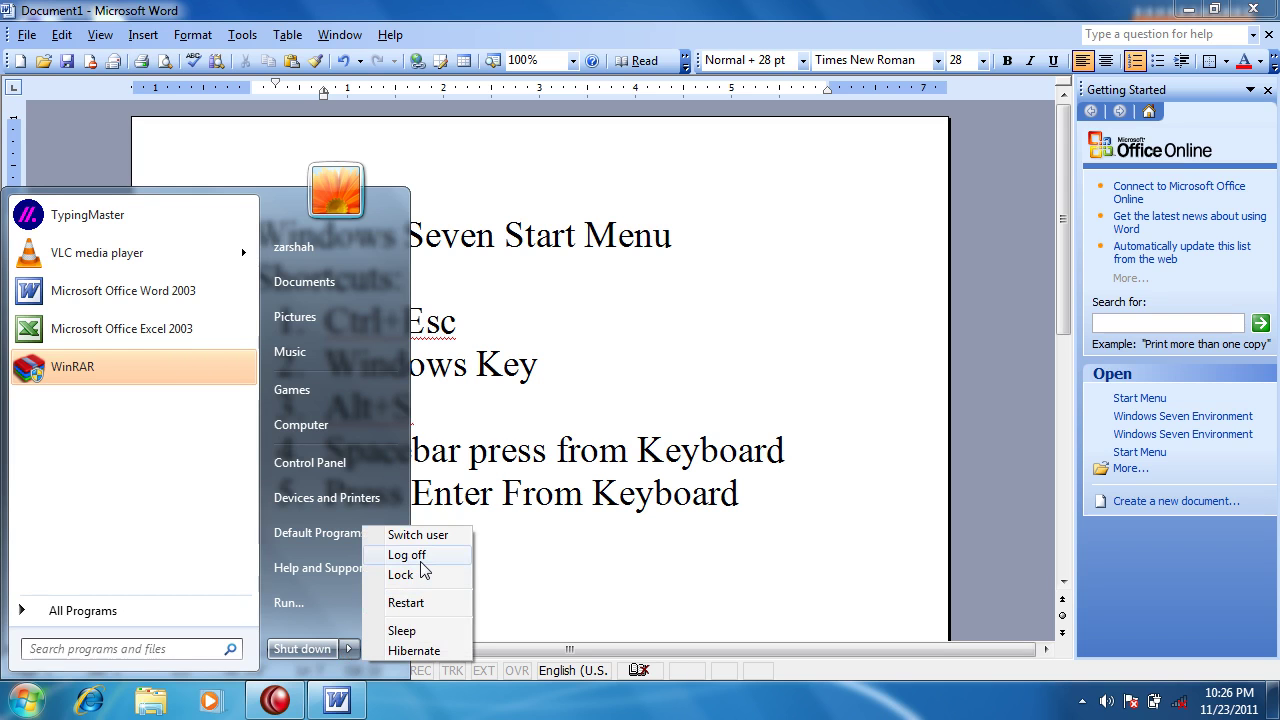
click(654, 566)
click(25, 700)
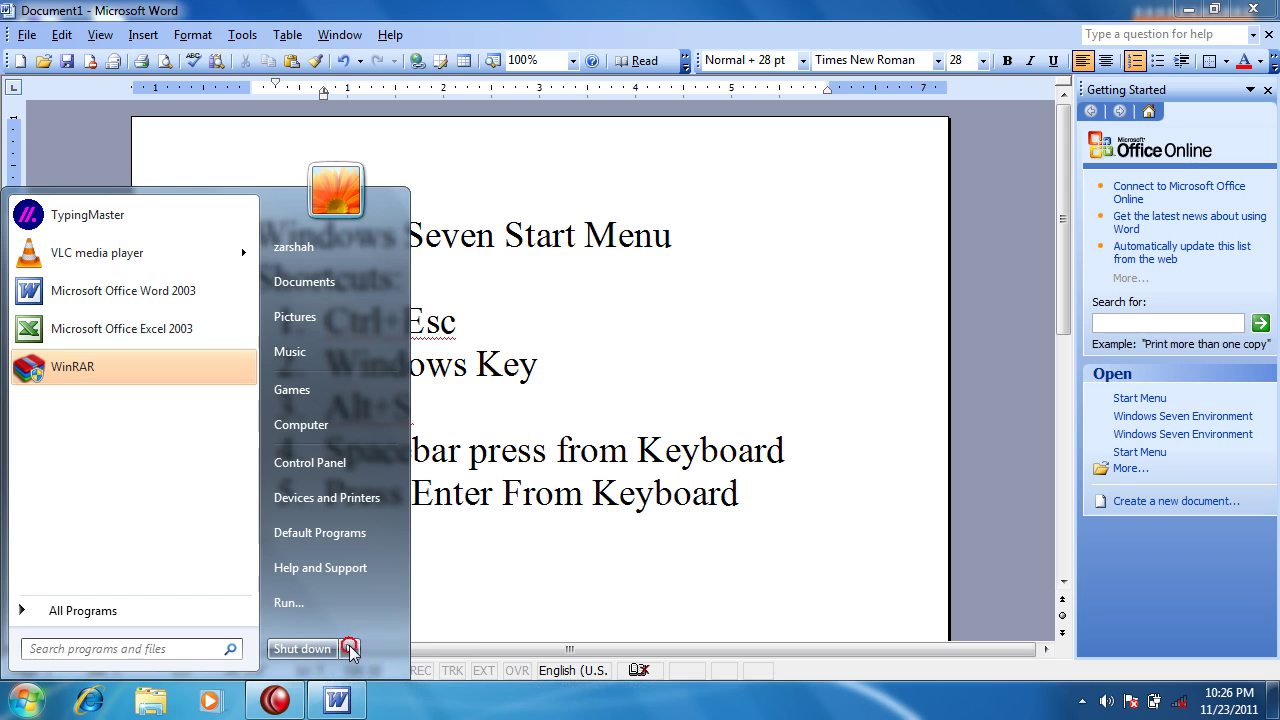
click(349, 650)
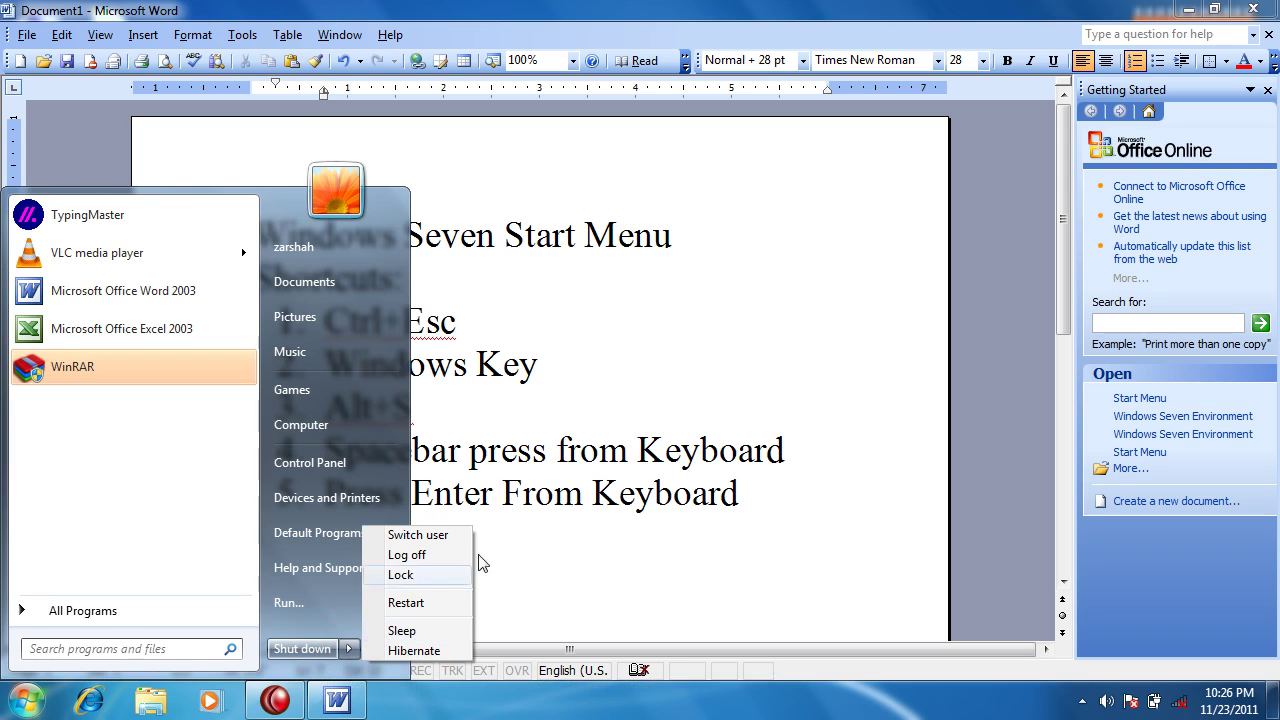
click(640, 394)
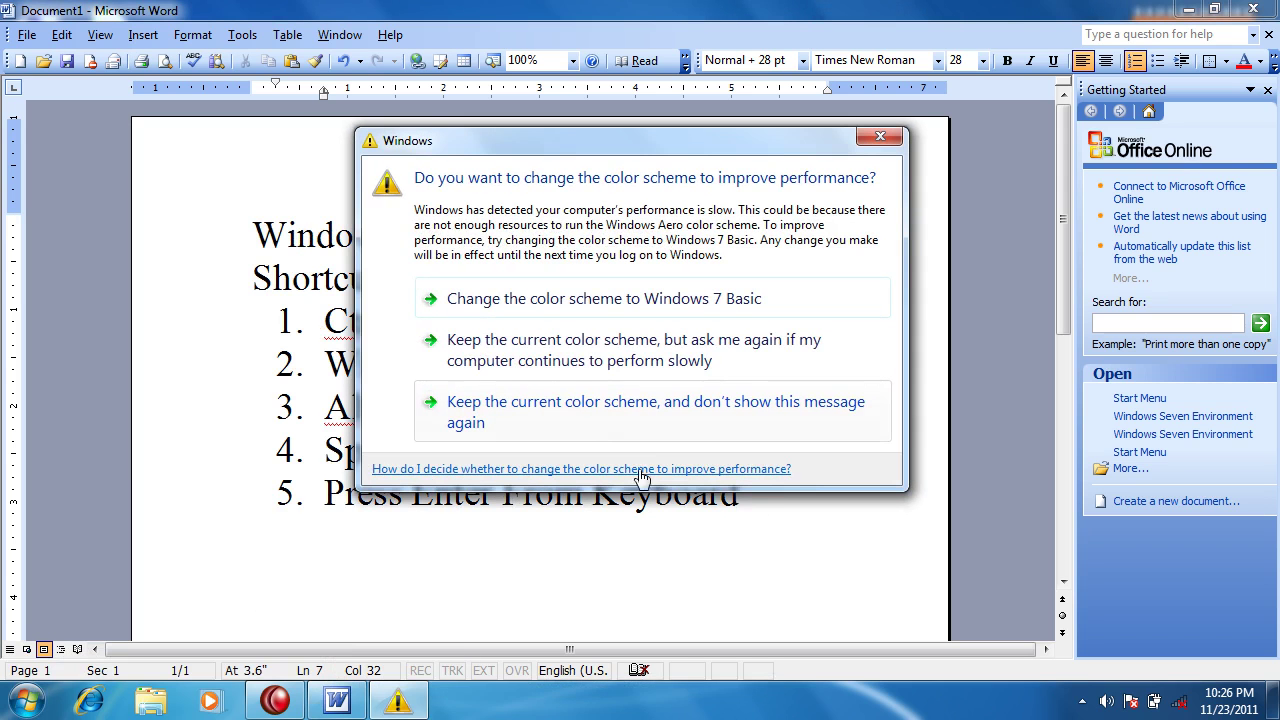
click(545, 370)
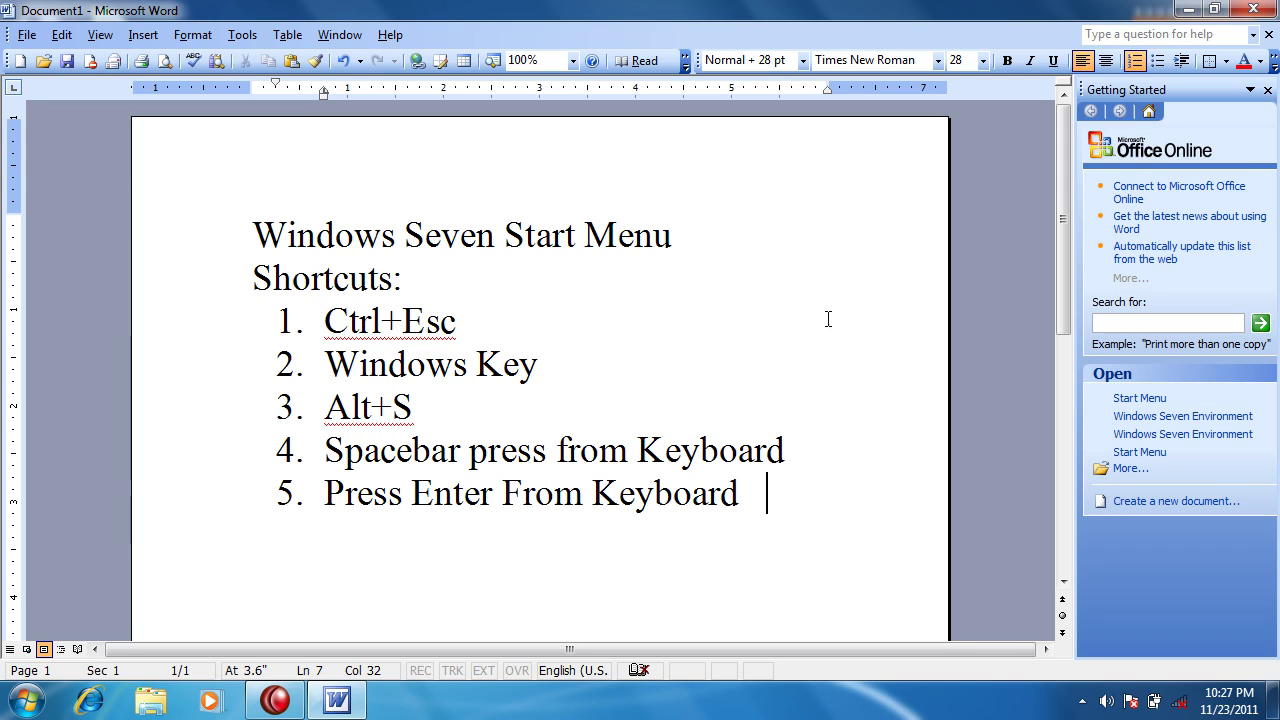
Close Word, saving the document to the Desktop as "Windows Seven Start Menu Shortcuts", and minimize the recorder window.
click(1256, 9)
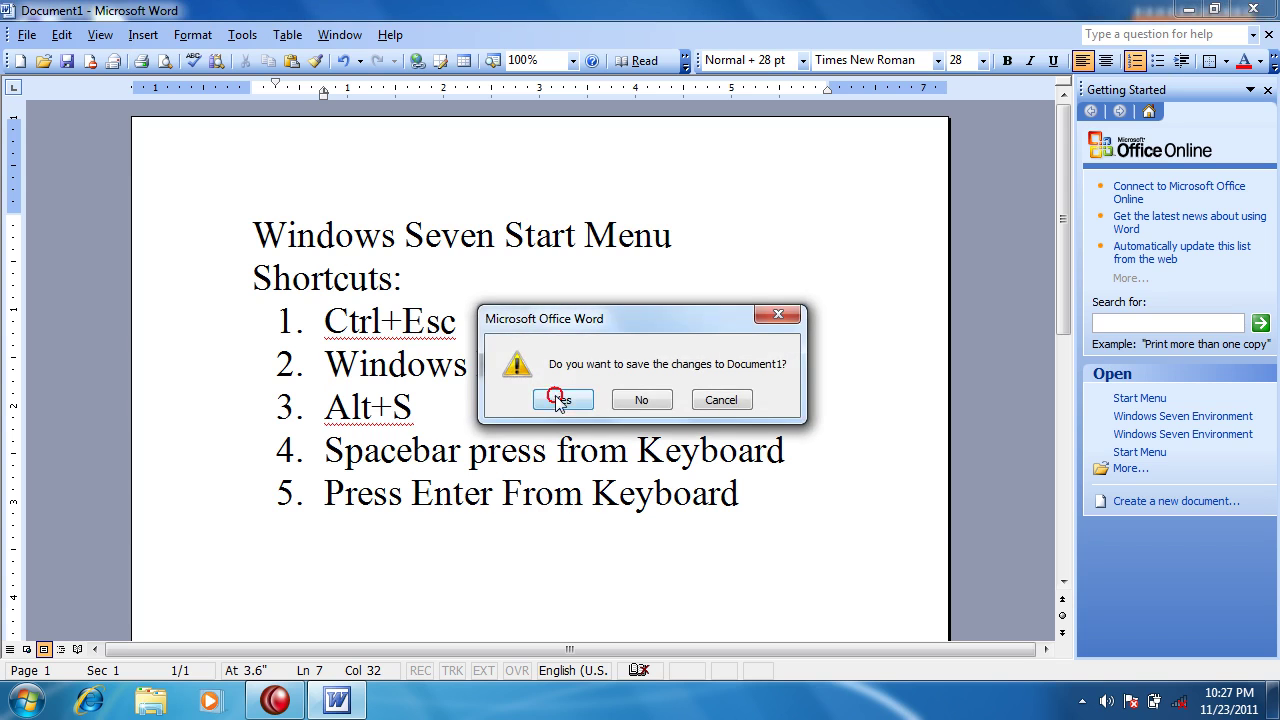
click(560, 402)
click(393, 288)
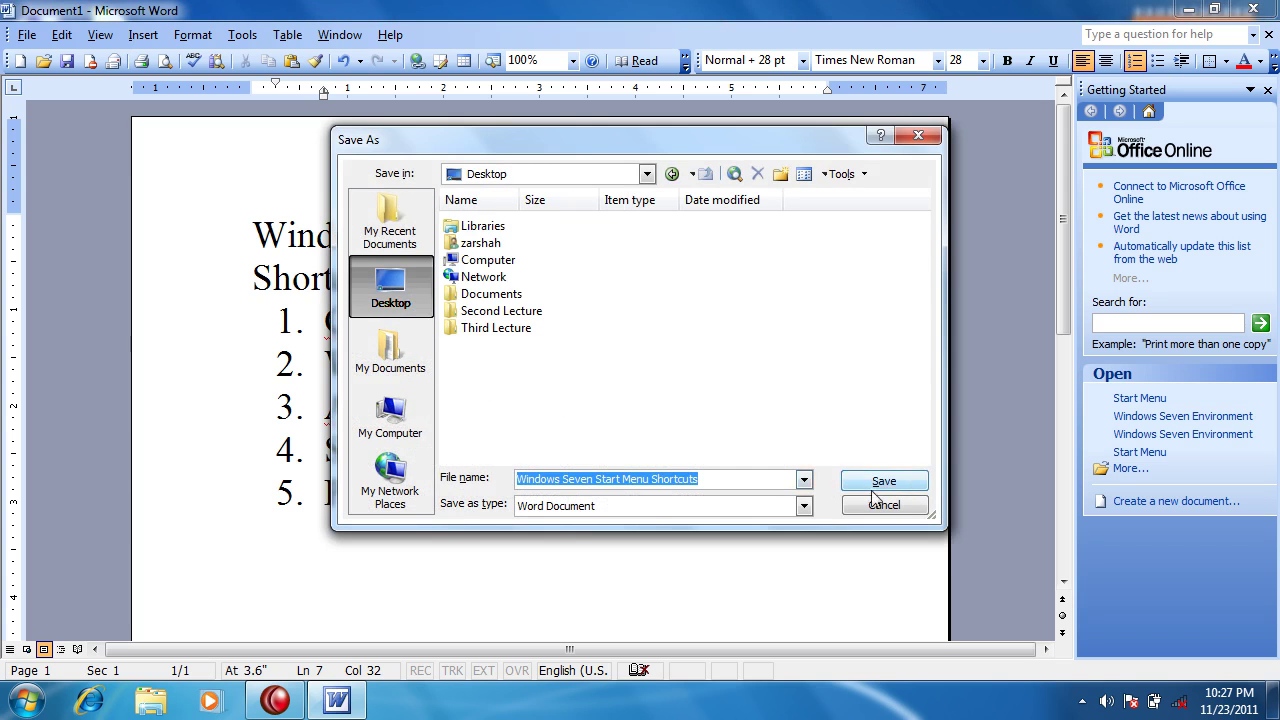
click(902, 480)
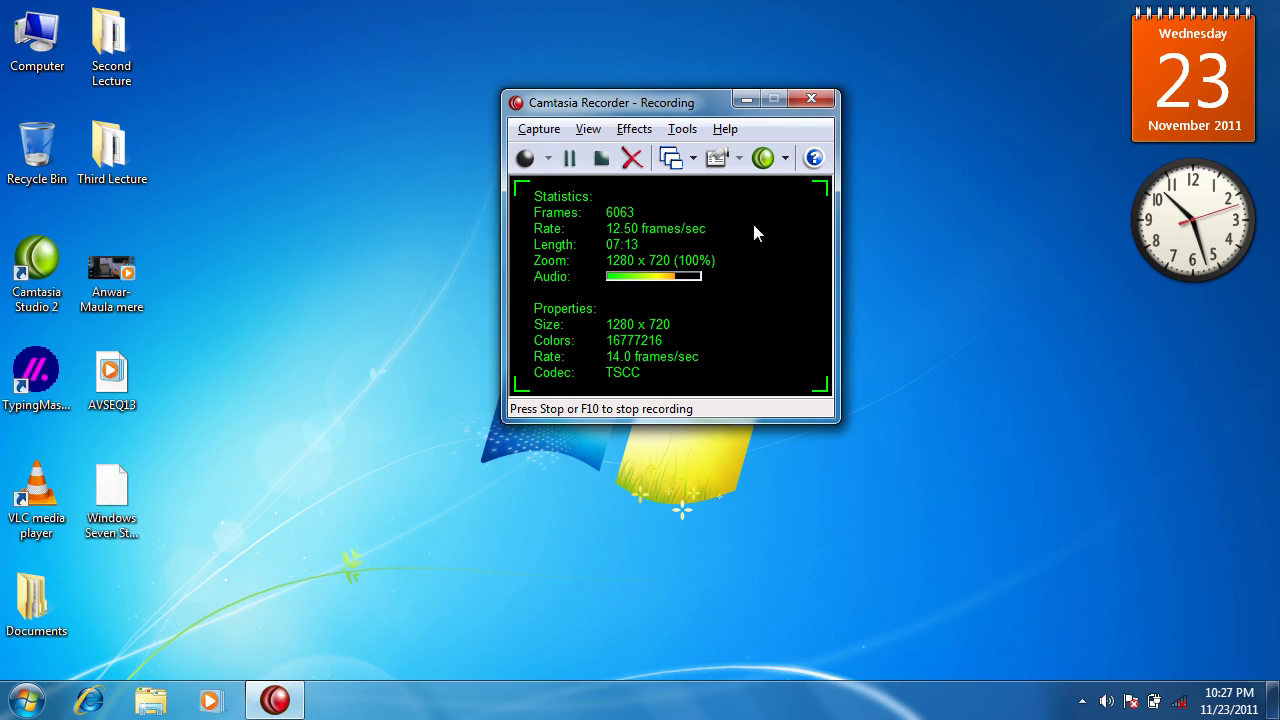
click(747, 100)
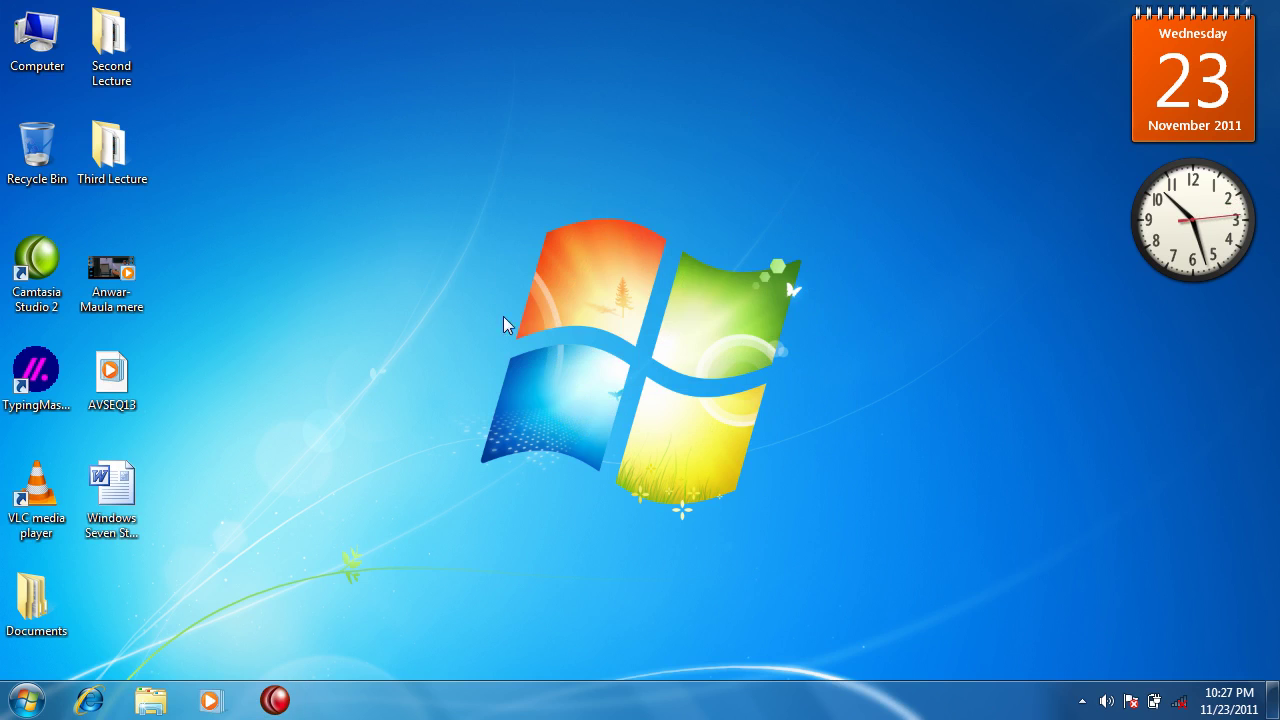
Create a desktop shortcut for the command "Shutdown -s -t 0" and name it "ShutDown".
right_click(440, 177)
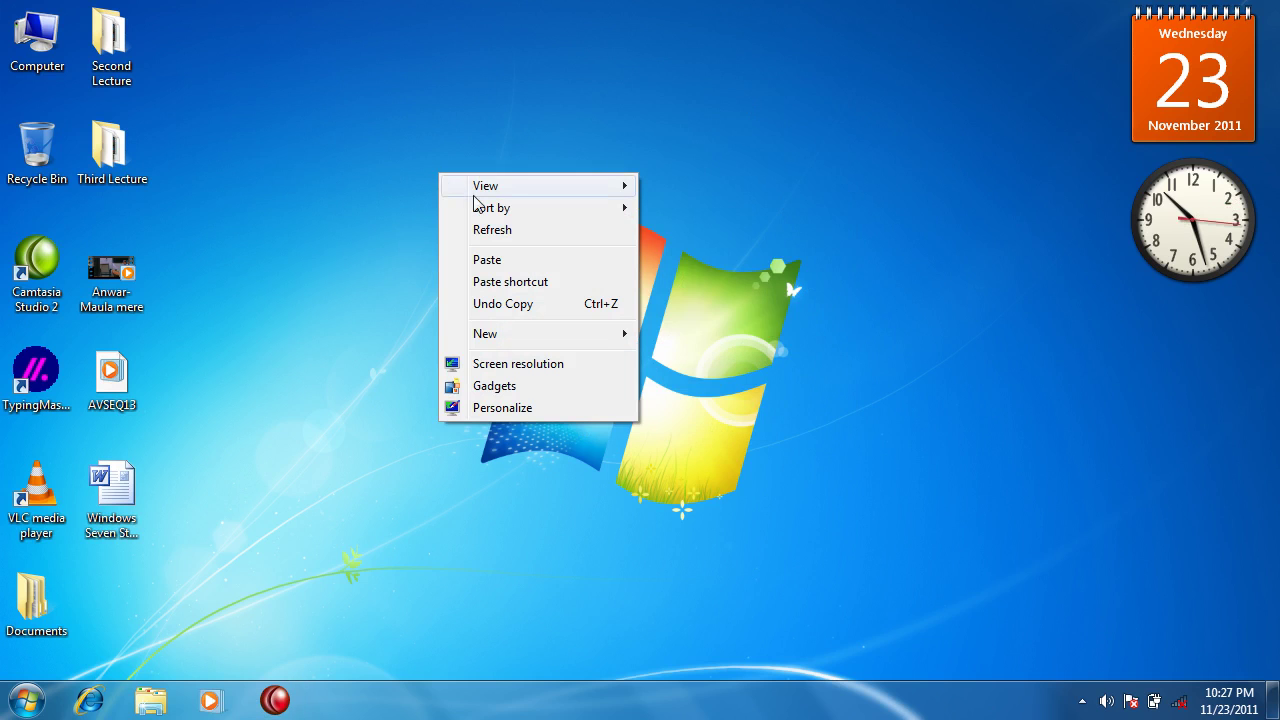
mouse_move(505, 342)
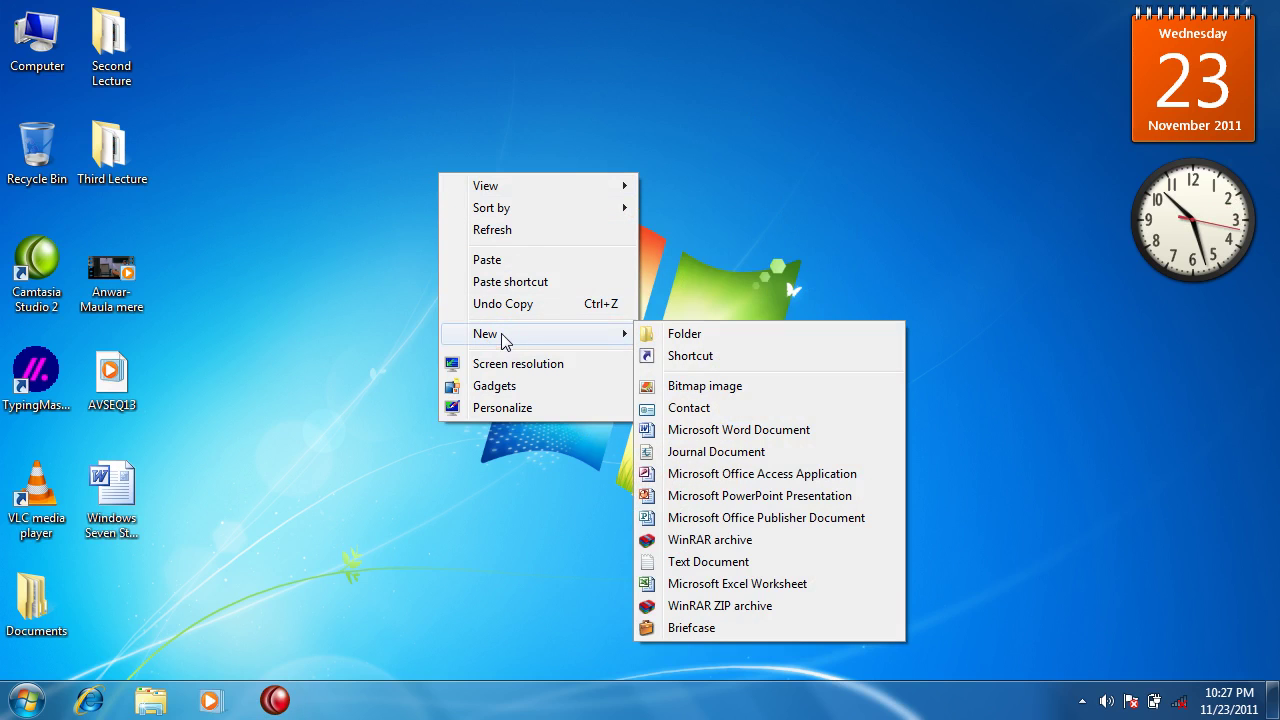
click(678, 358)
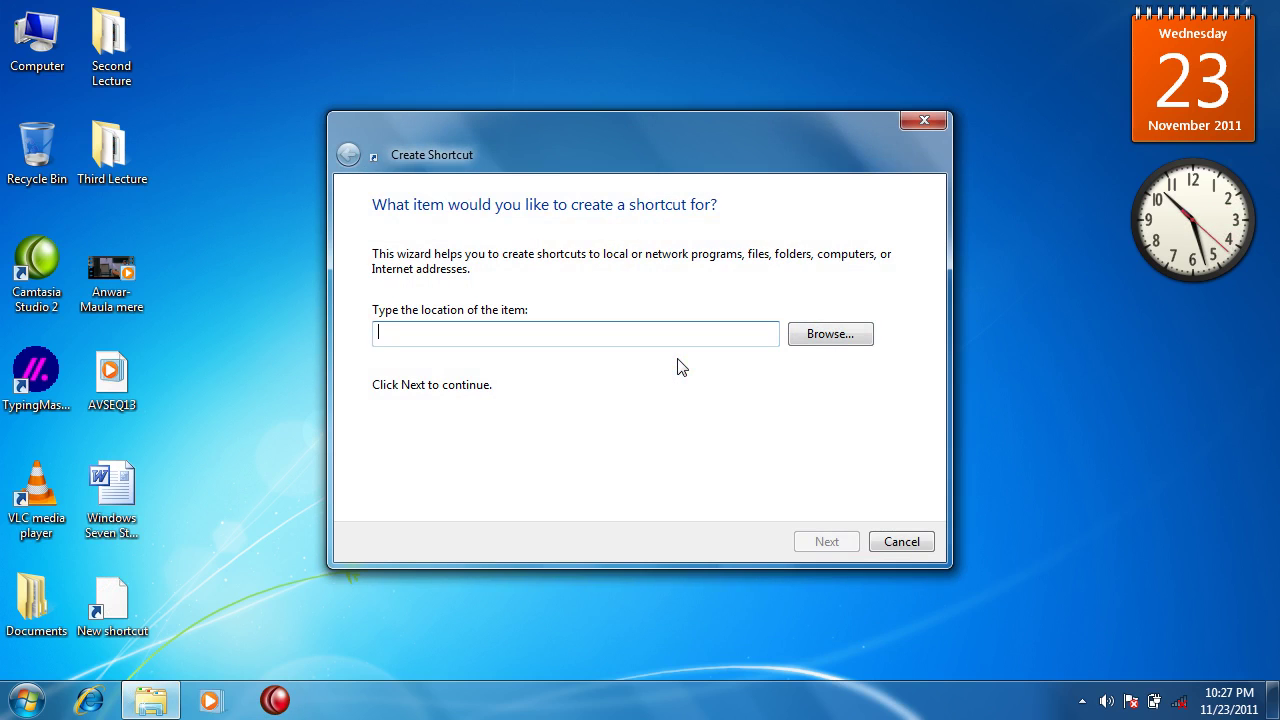
text(Shtud)
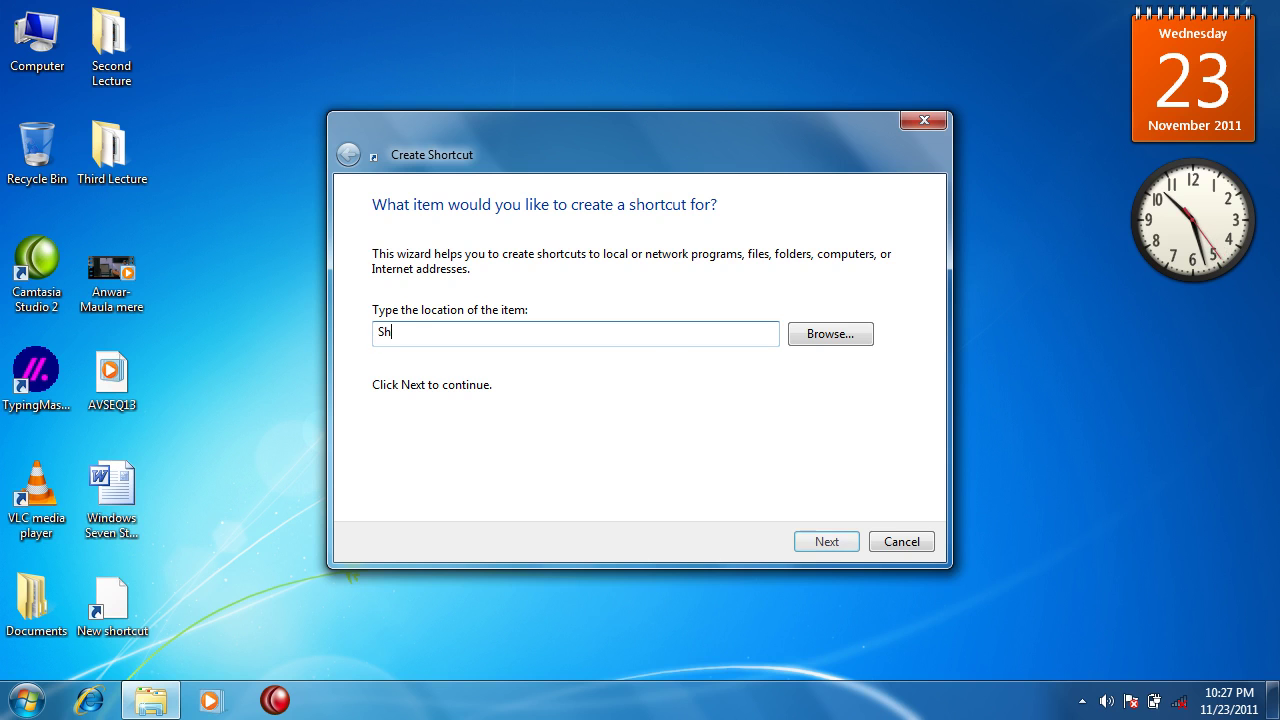
key(BackSpace)
key(BackSpace)
text(utdown)
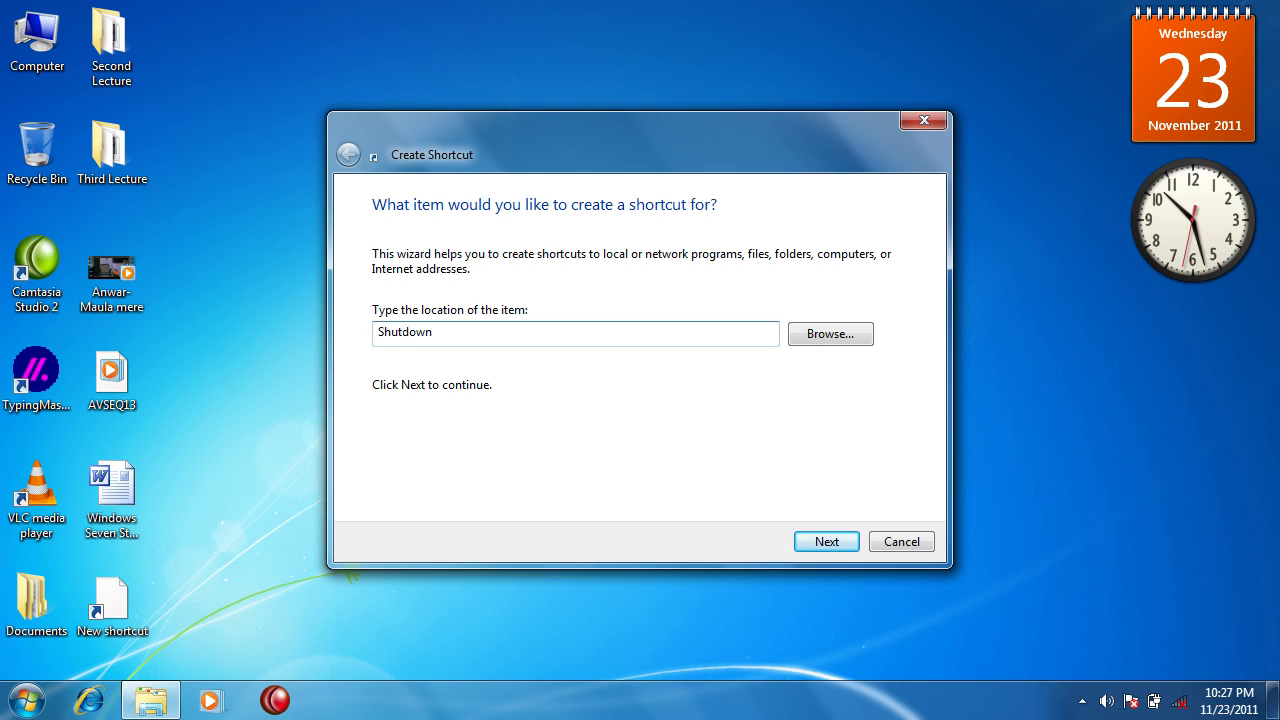
text(-s -t 0)
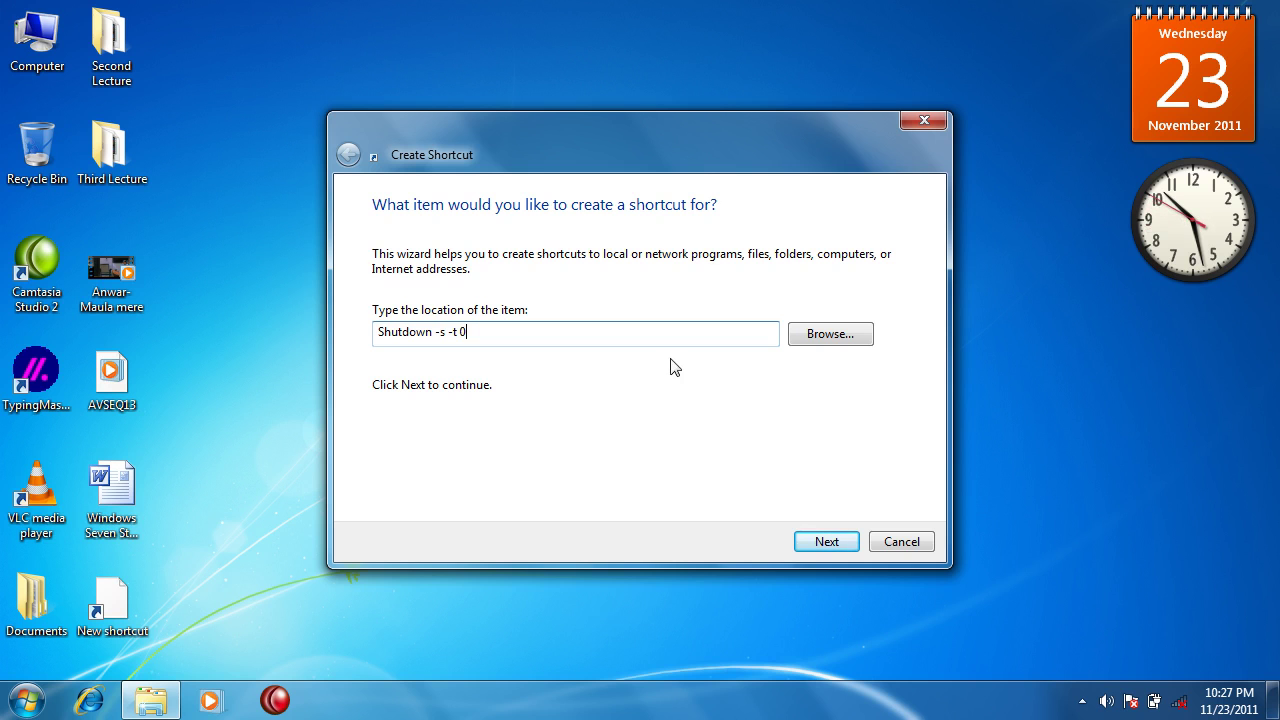
click(825, 540)
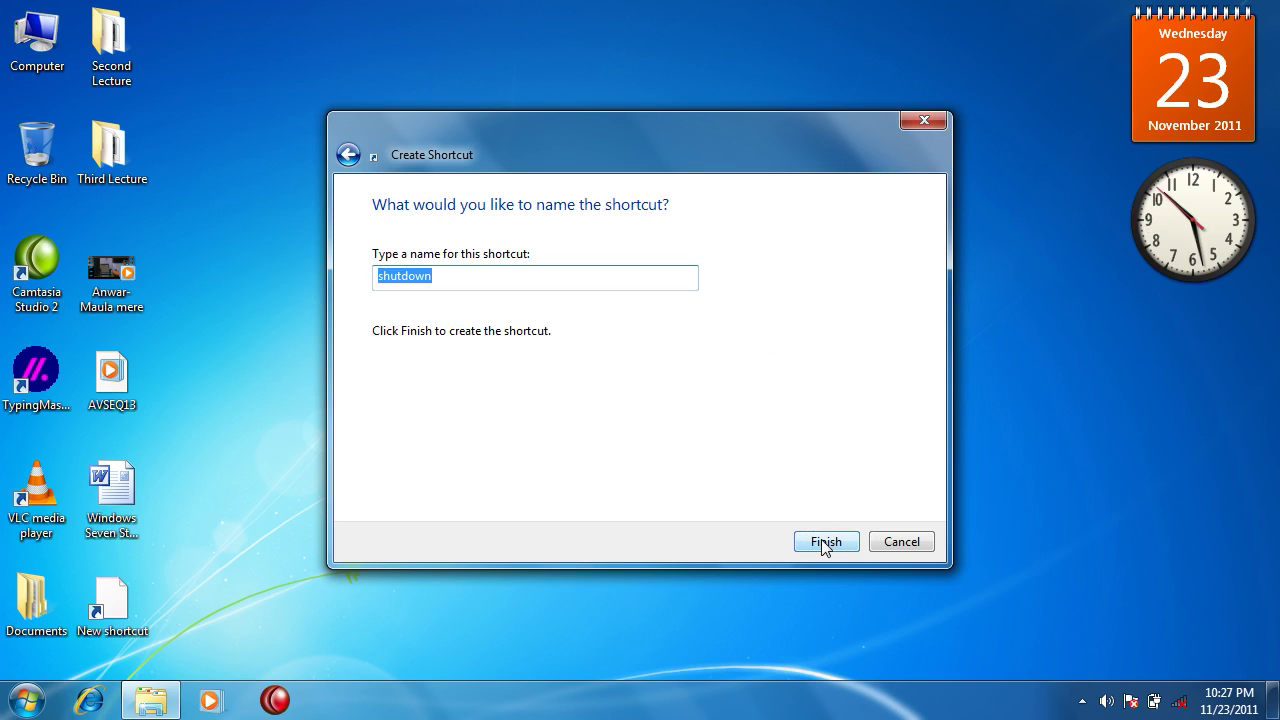
text(ShutDown)
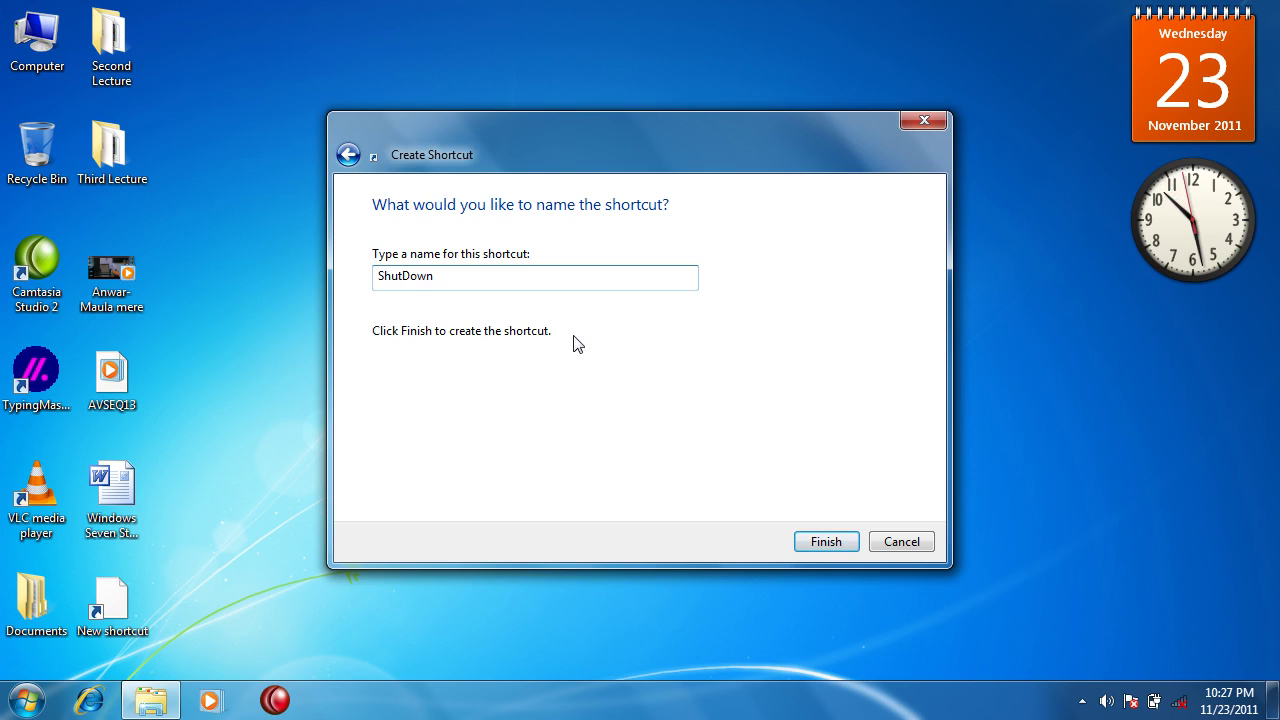
click(826, 543)
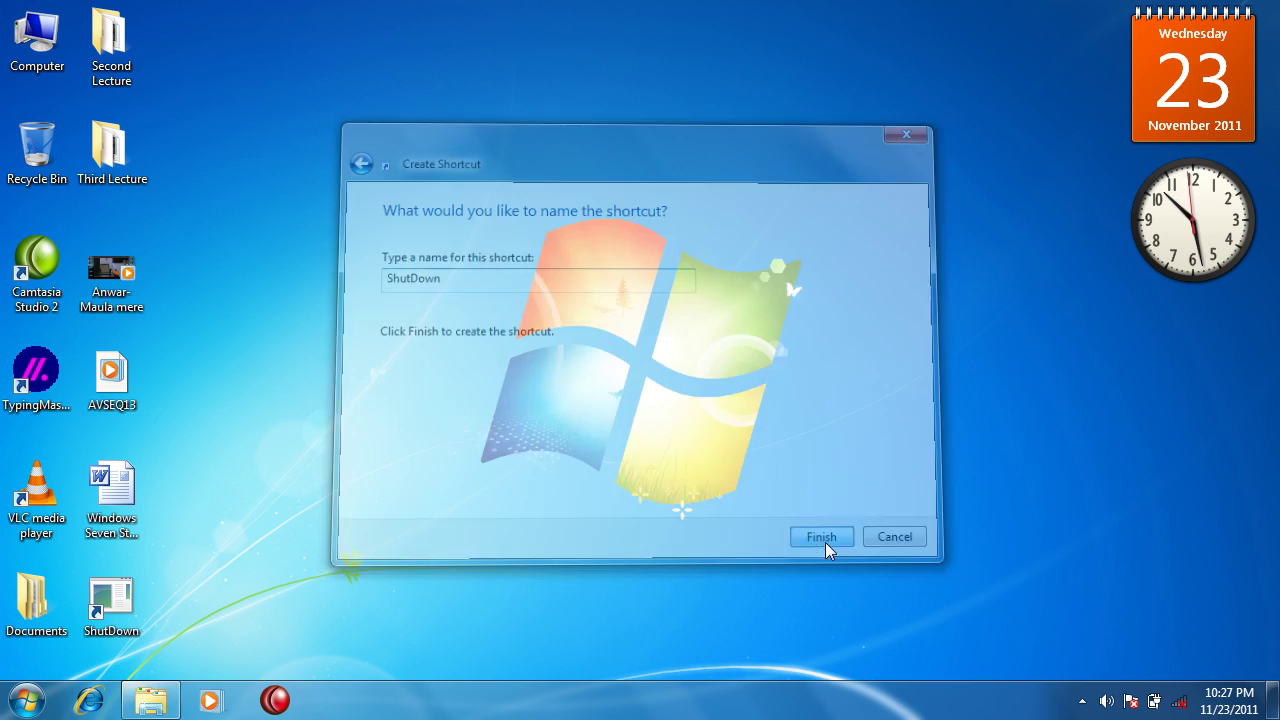
Try to move the ShutDown shortcut to an empty area of the desktop.
drag(111, 600, 437, 271)
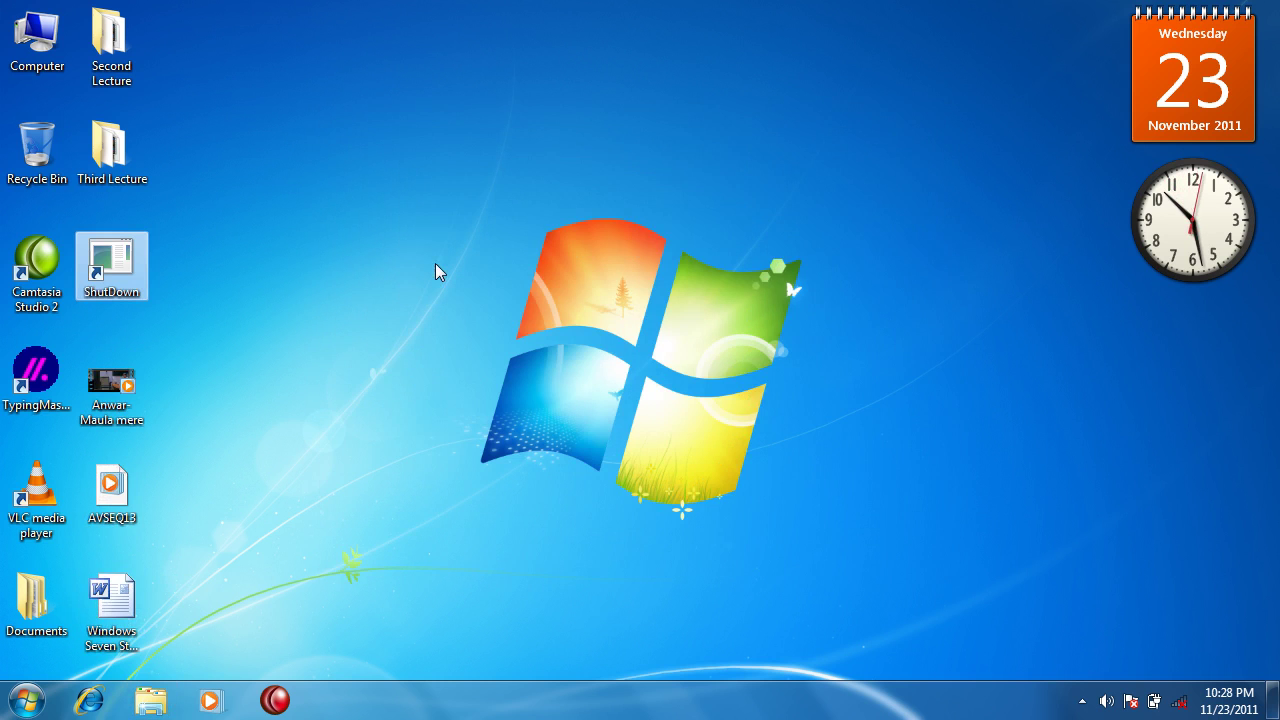
right_click(133, 262)
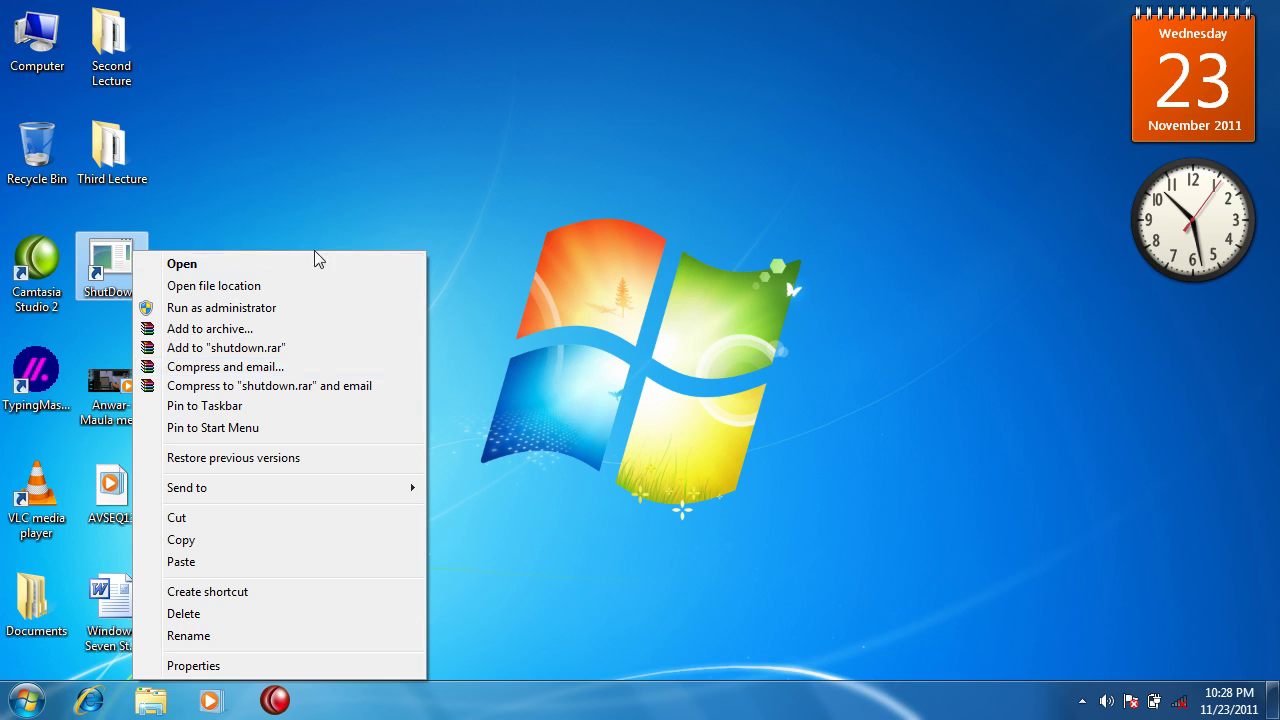
click(122, 264)
drag(122, 264, 880, 298)
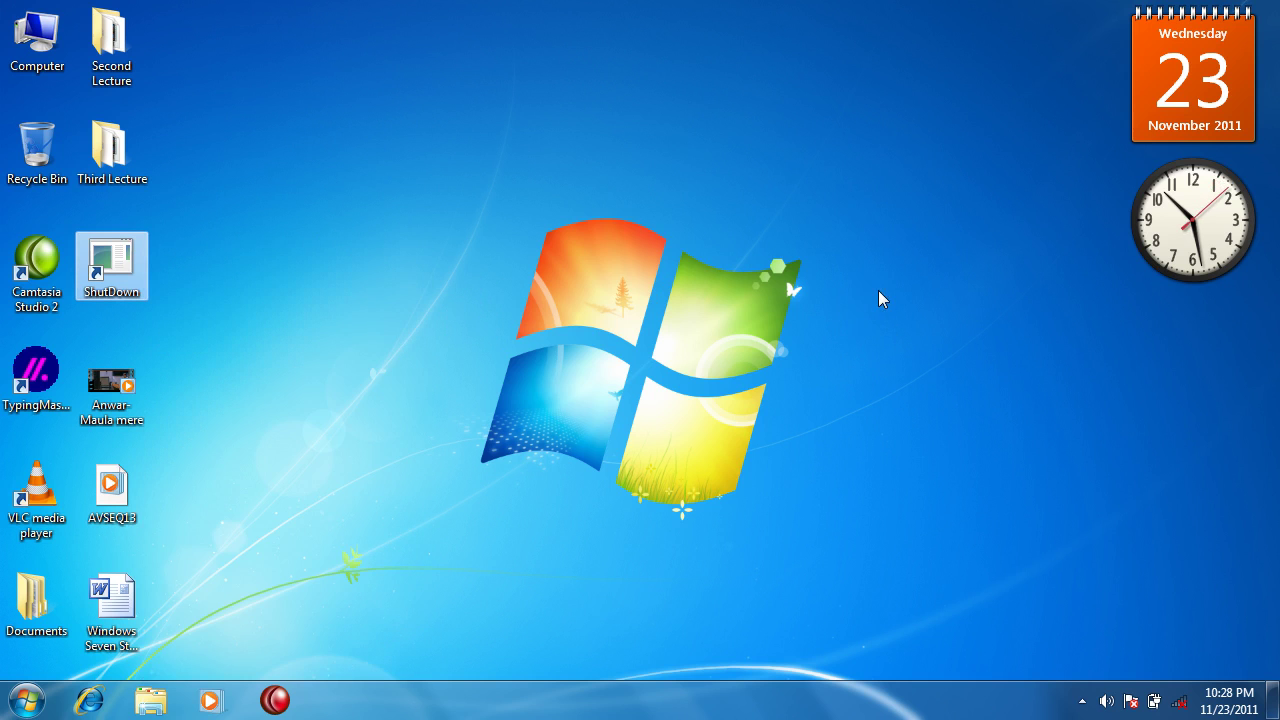
Turn off "Auto arrange icons" for the desktop and move the ShutDown shortcut out to the empty area beside the Windows logo.
right_click(433, 176)
mouse_move(490, 190)
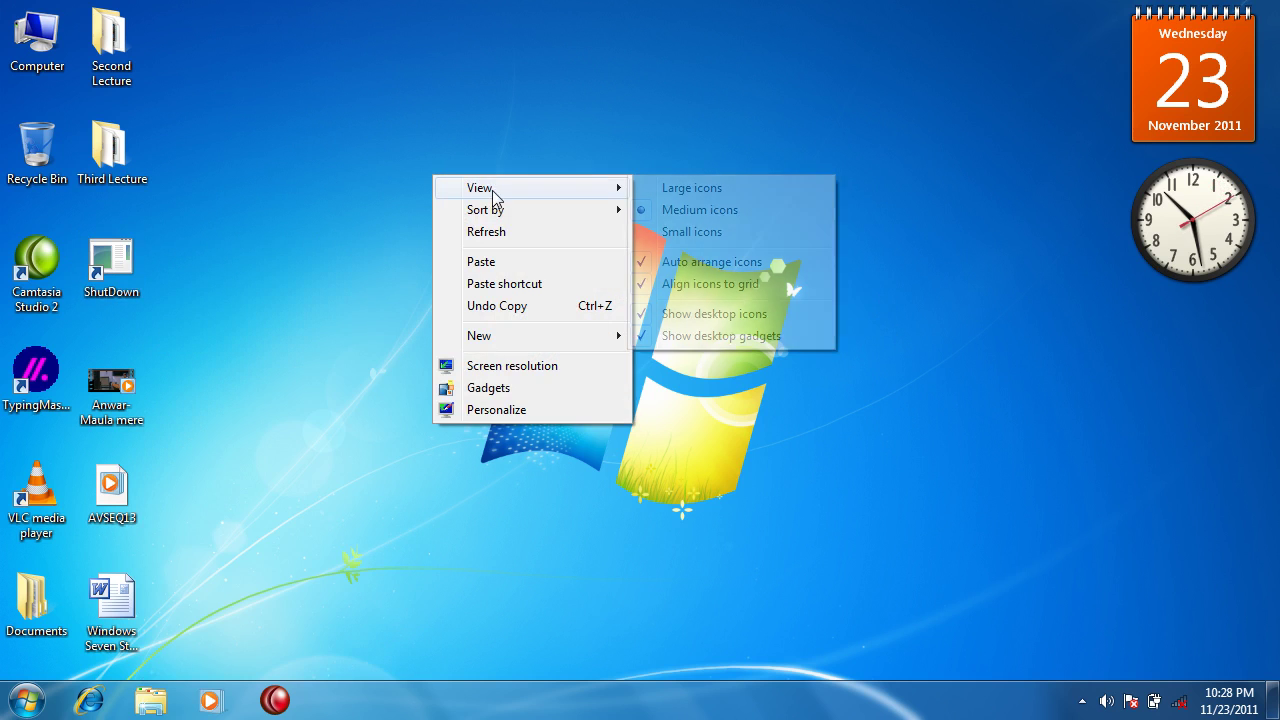
click(685, 264)
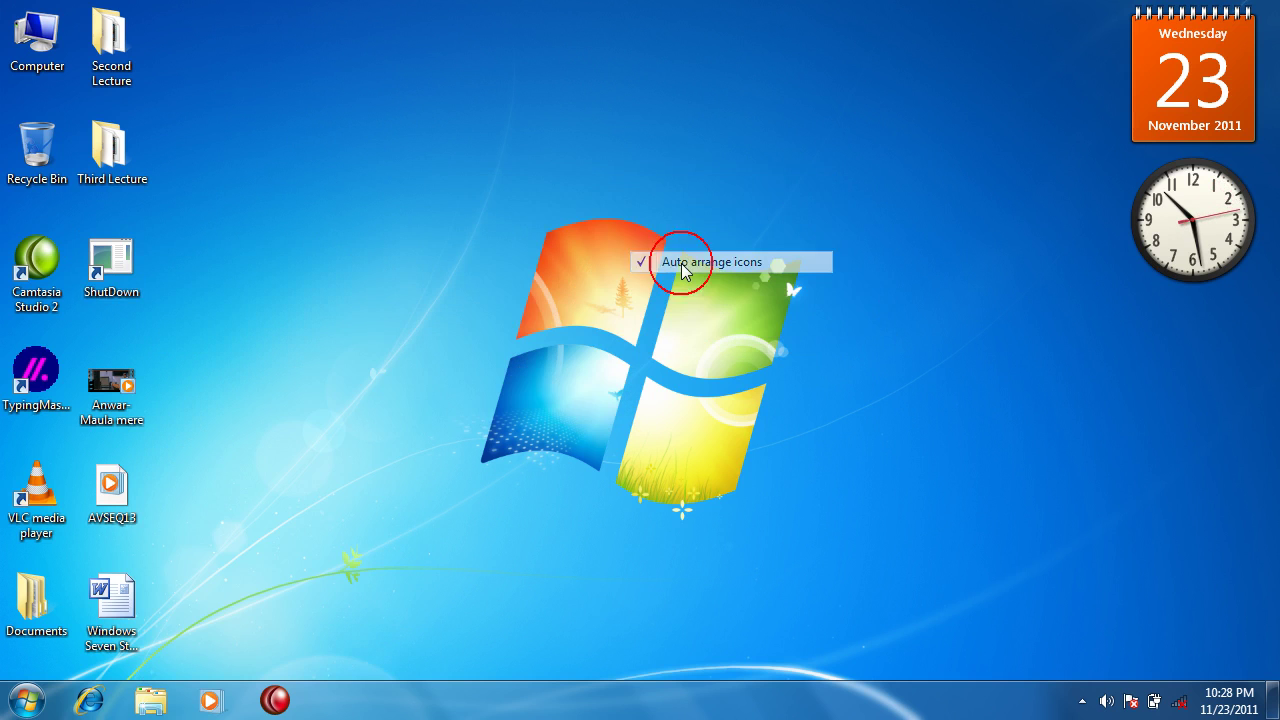
drag(107, 245, 407, 250)
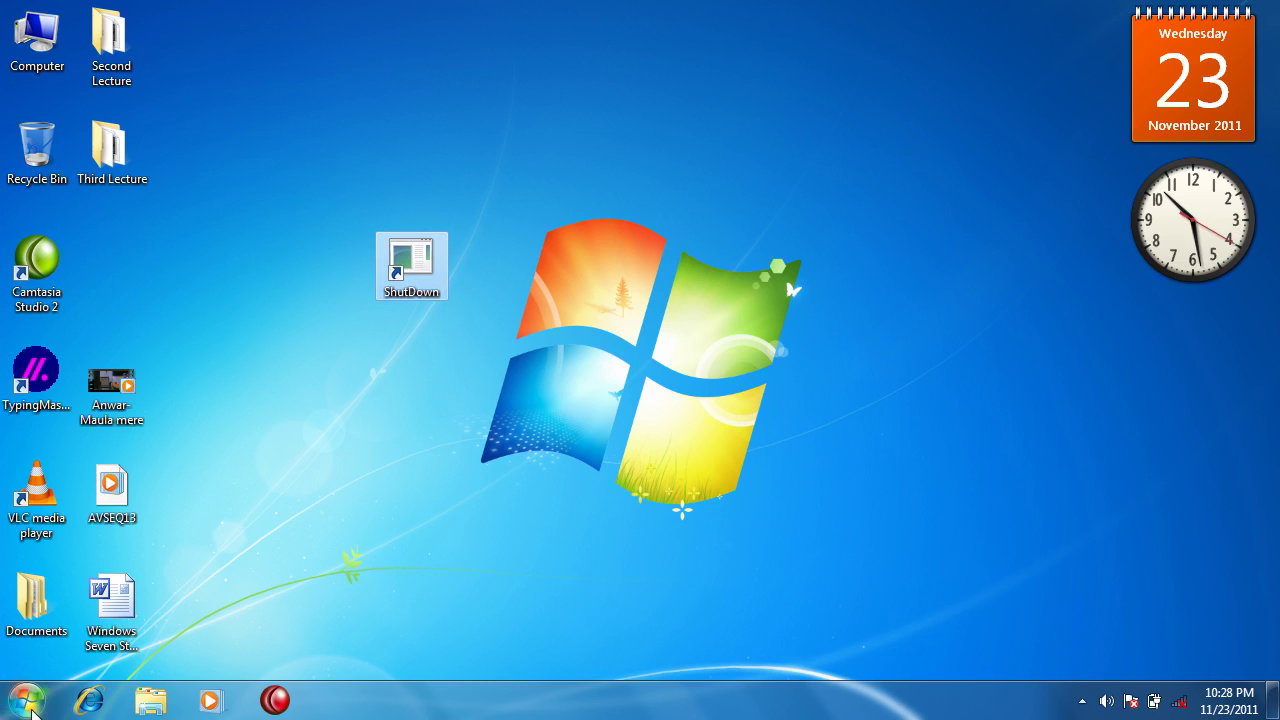
click(25, 700)
click(534, 543)
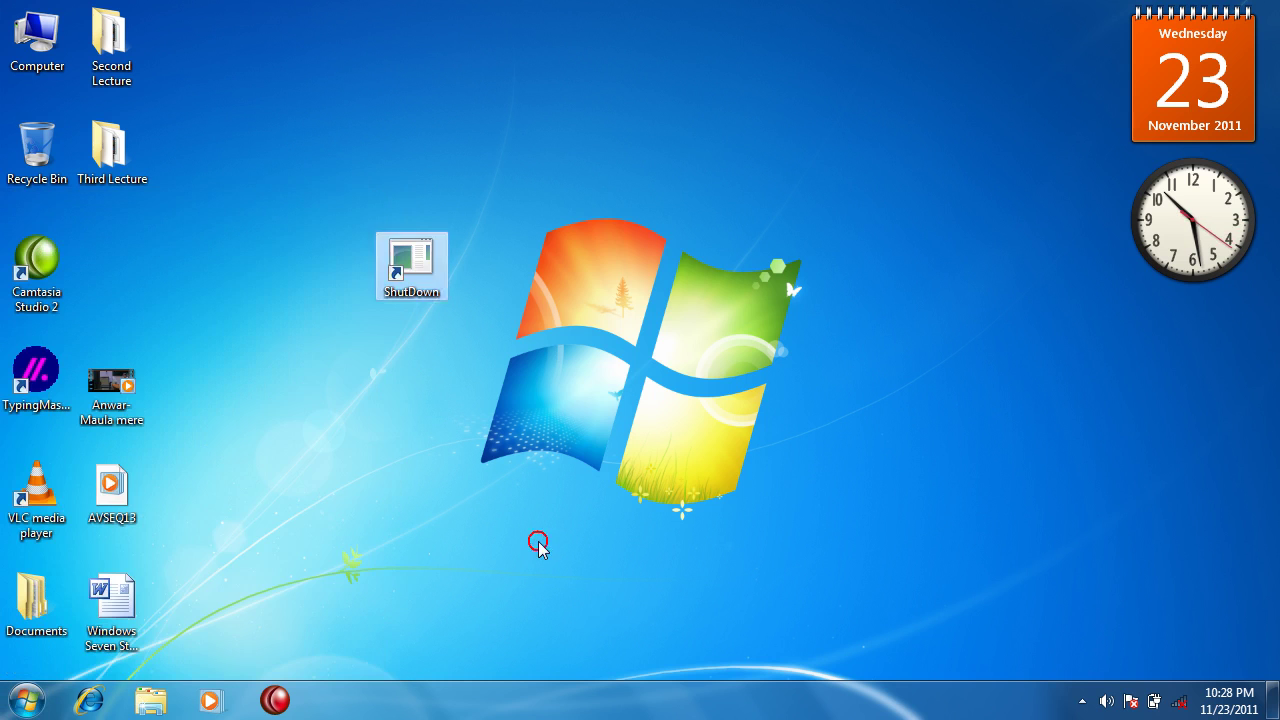
Change the ShutDown shortcut's icon to the red power symbol from the SHELL32 icon list and apply it.
right_click(422, 262)
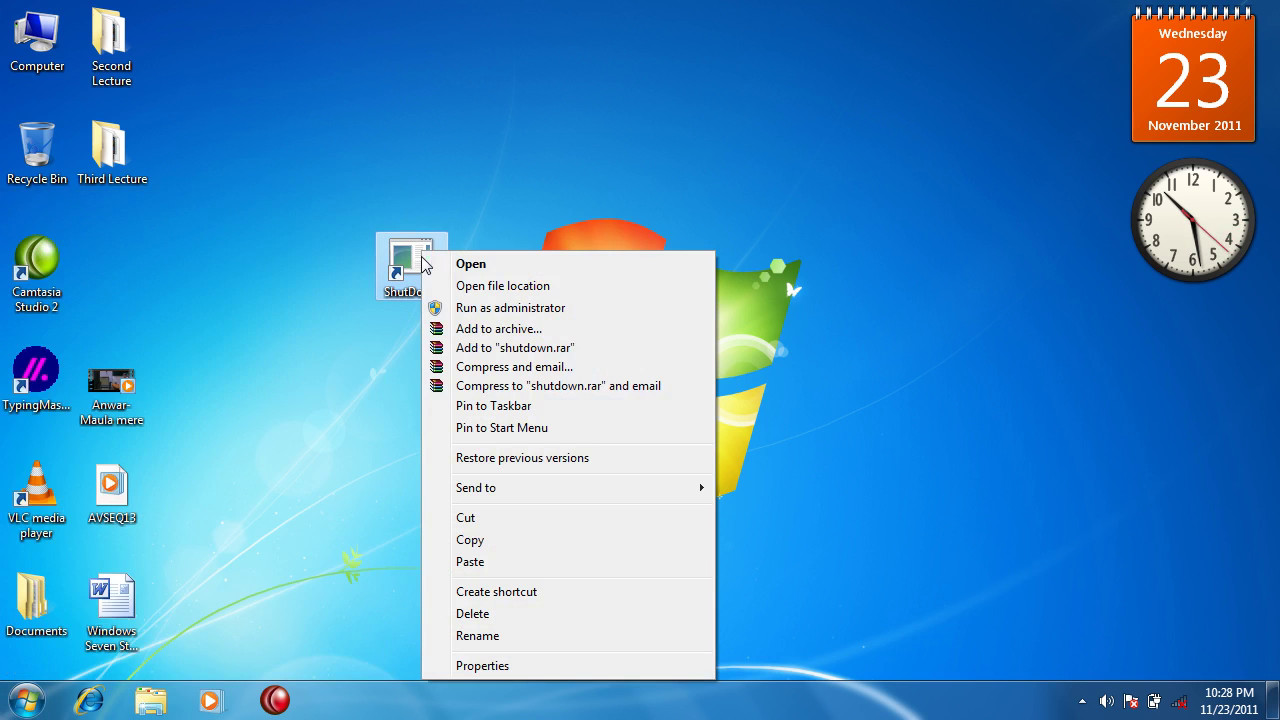
click(498, 666)
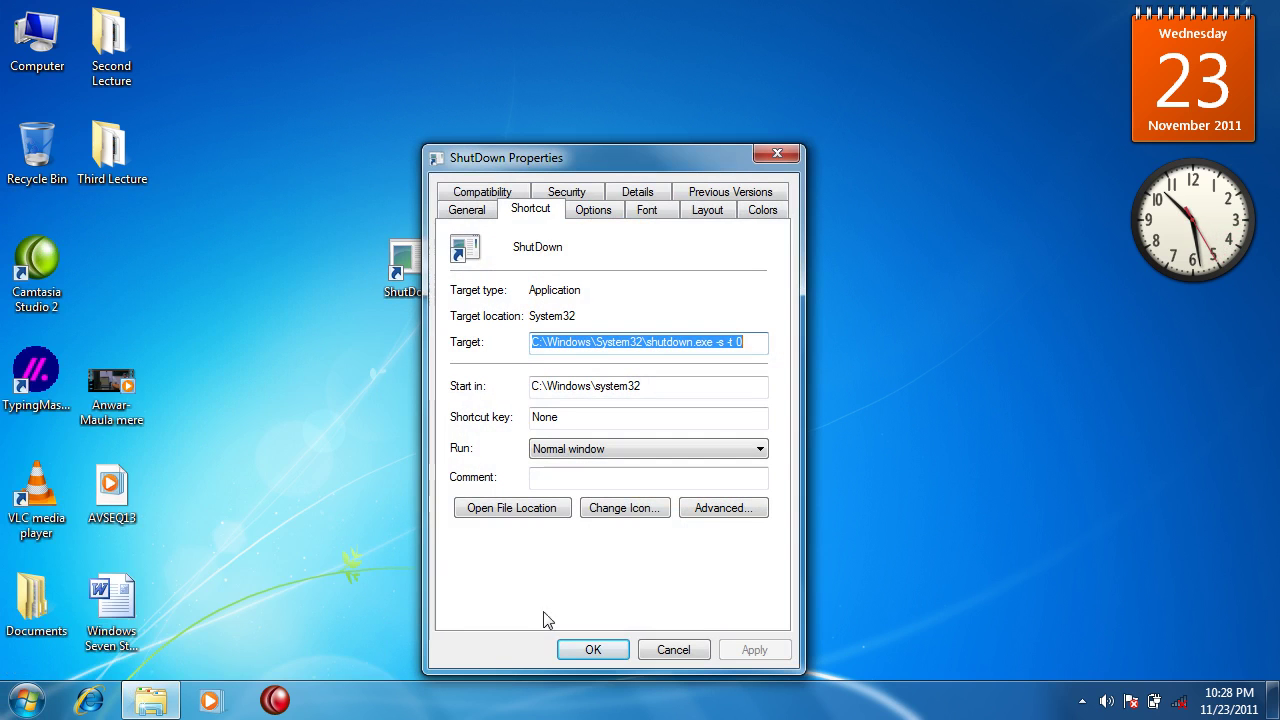
click(624, 512)
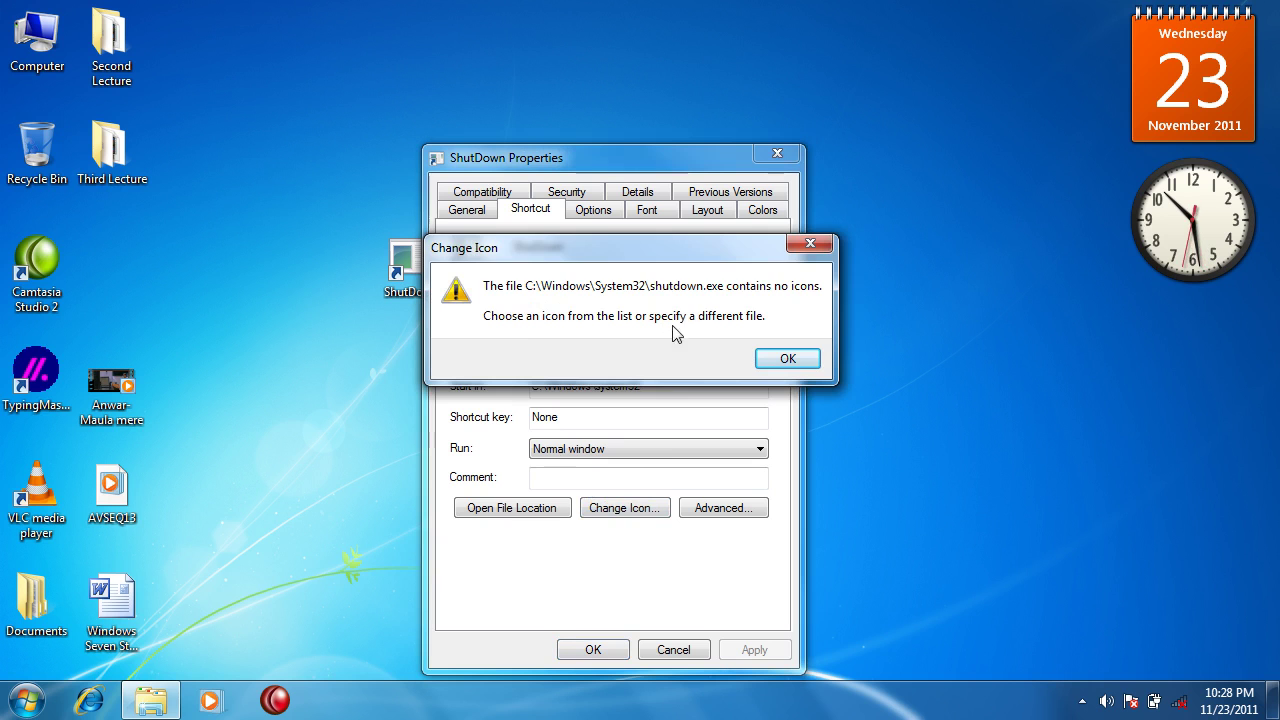
click(788, 358)
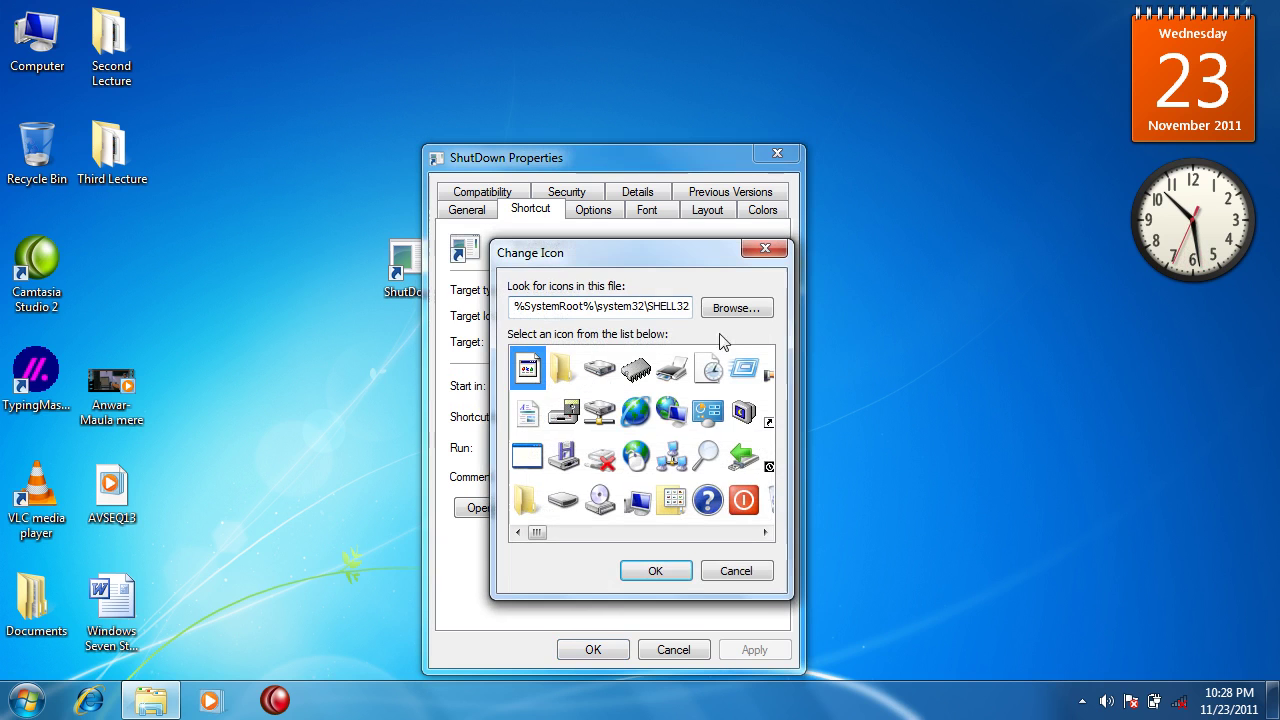
drag(652, 262, 470, 146)
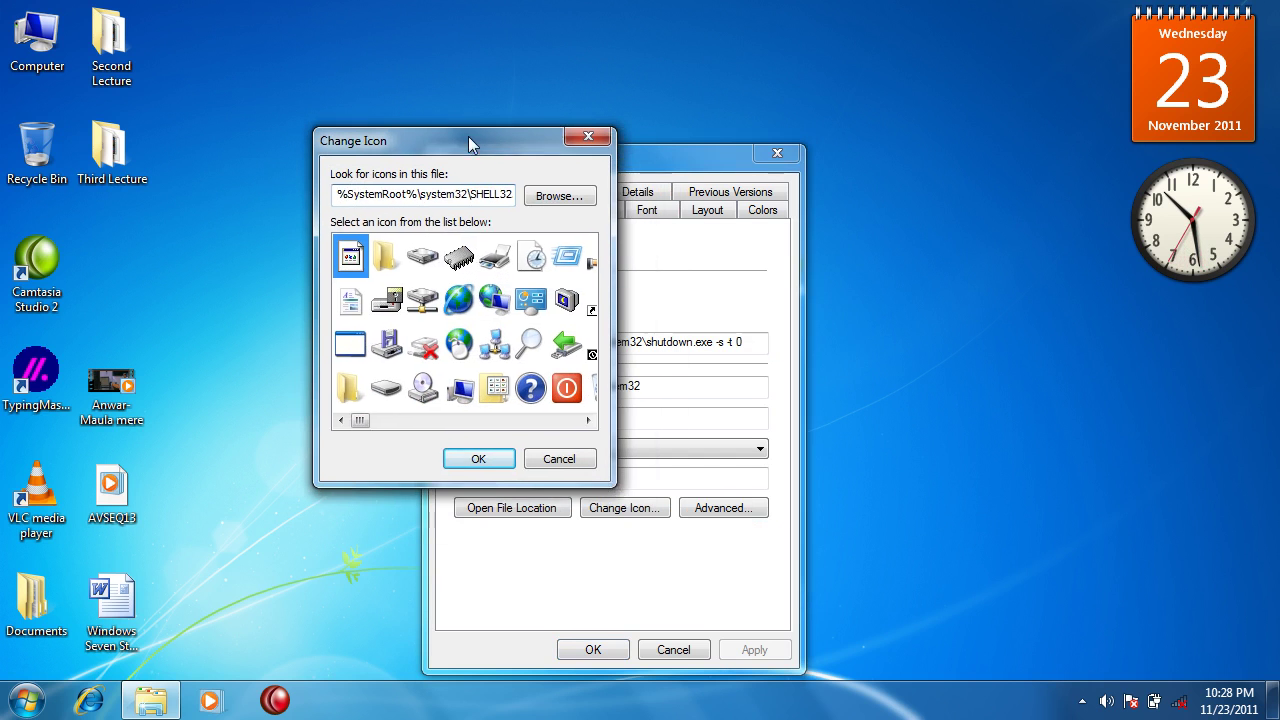
click(568, 387)
click(472, 454)
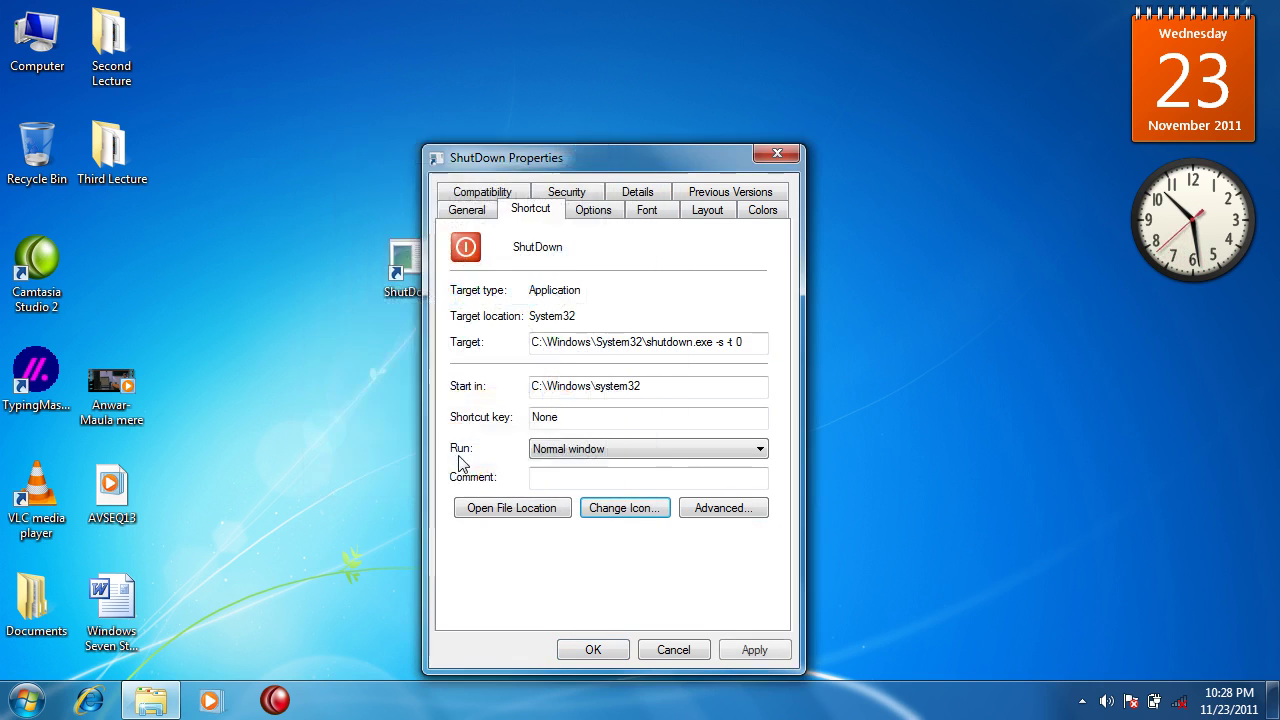
click(593, 650)
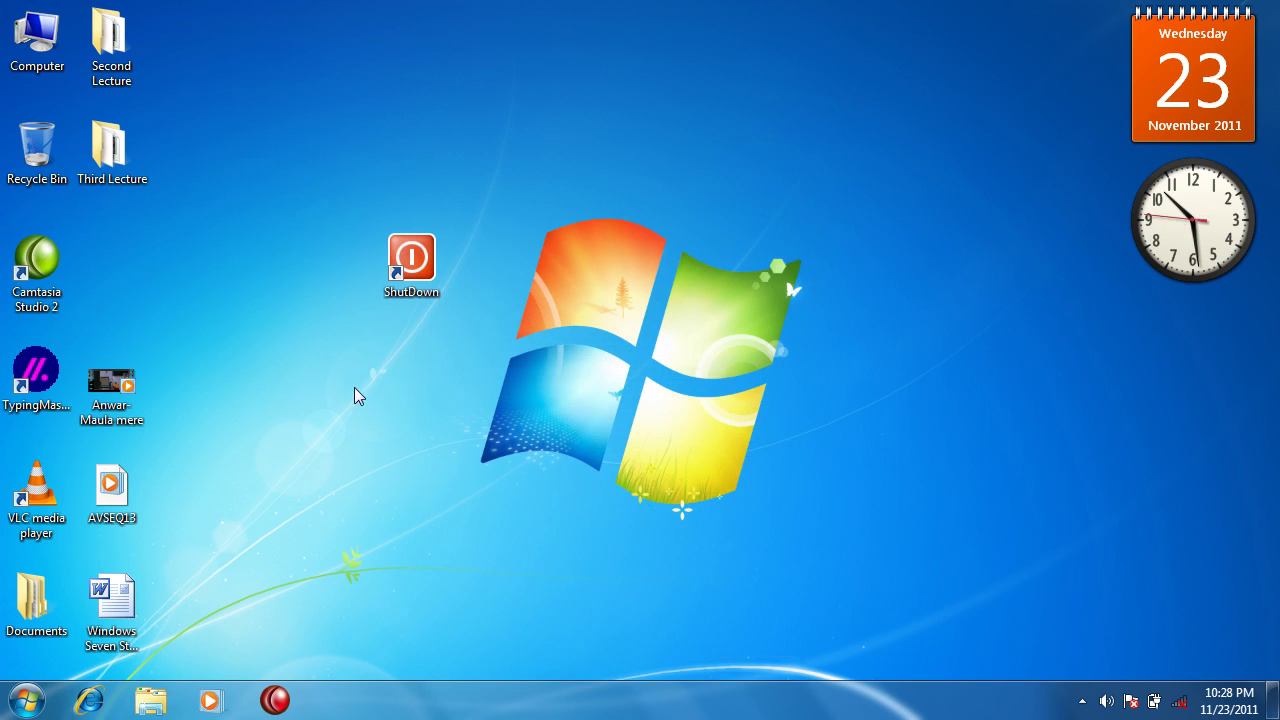
Create a desktop shortcut for the command "Shutdown -r -t 0" and name it "Restart".
right_click(360, 346)
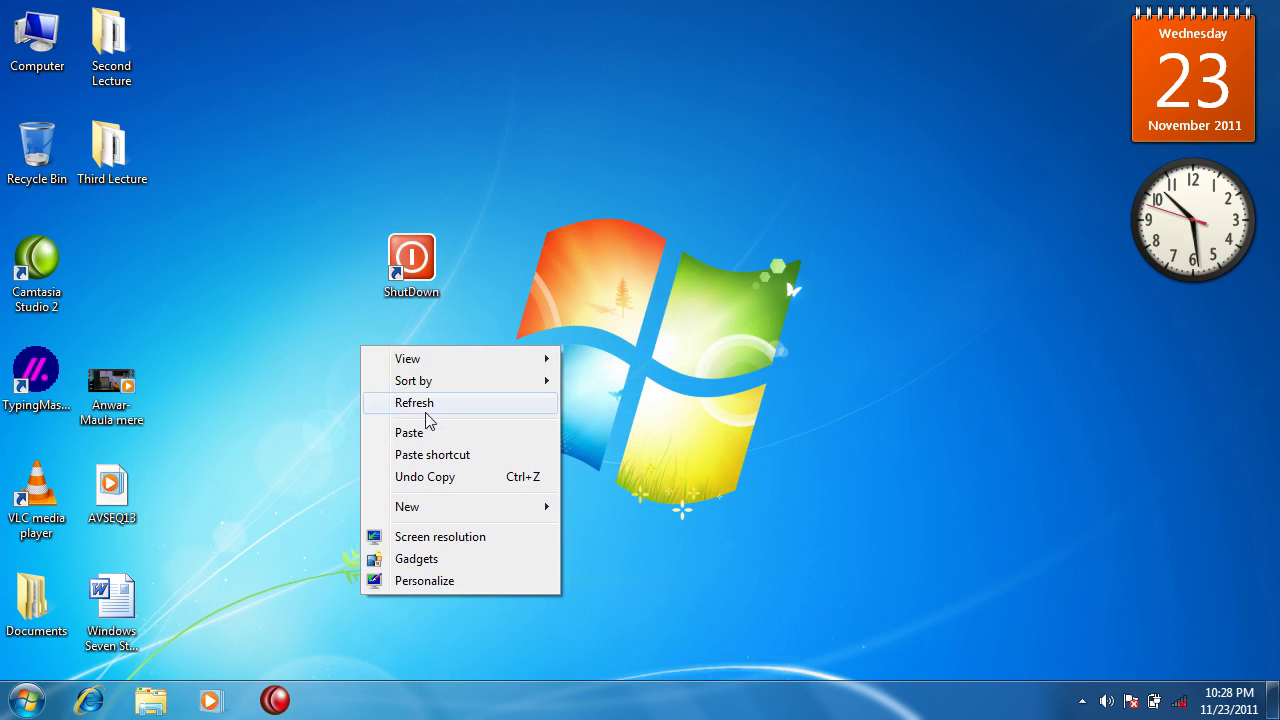
mouse_move(450, 520)
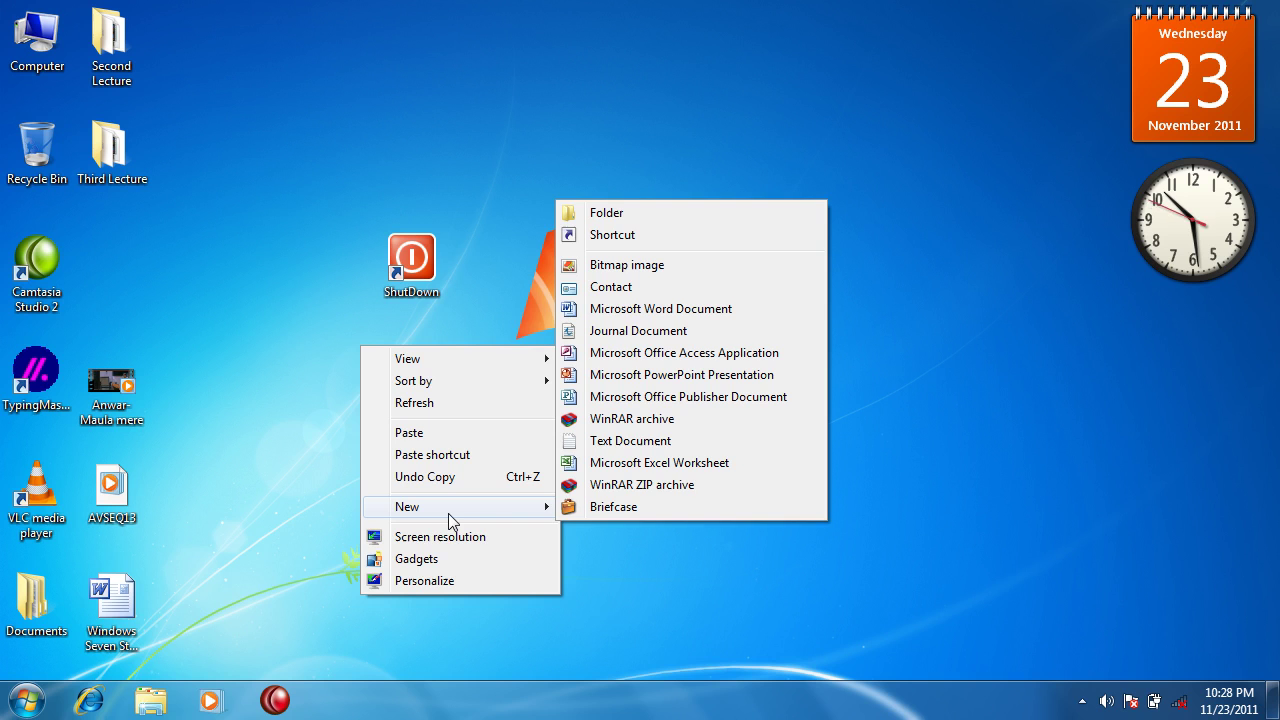
click(651, 240)
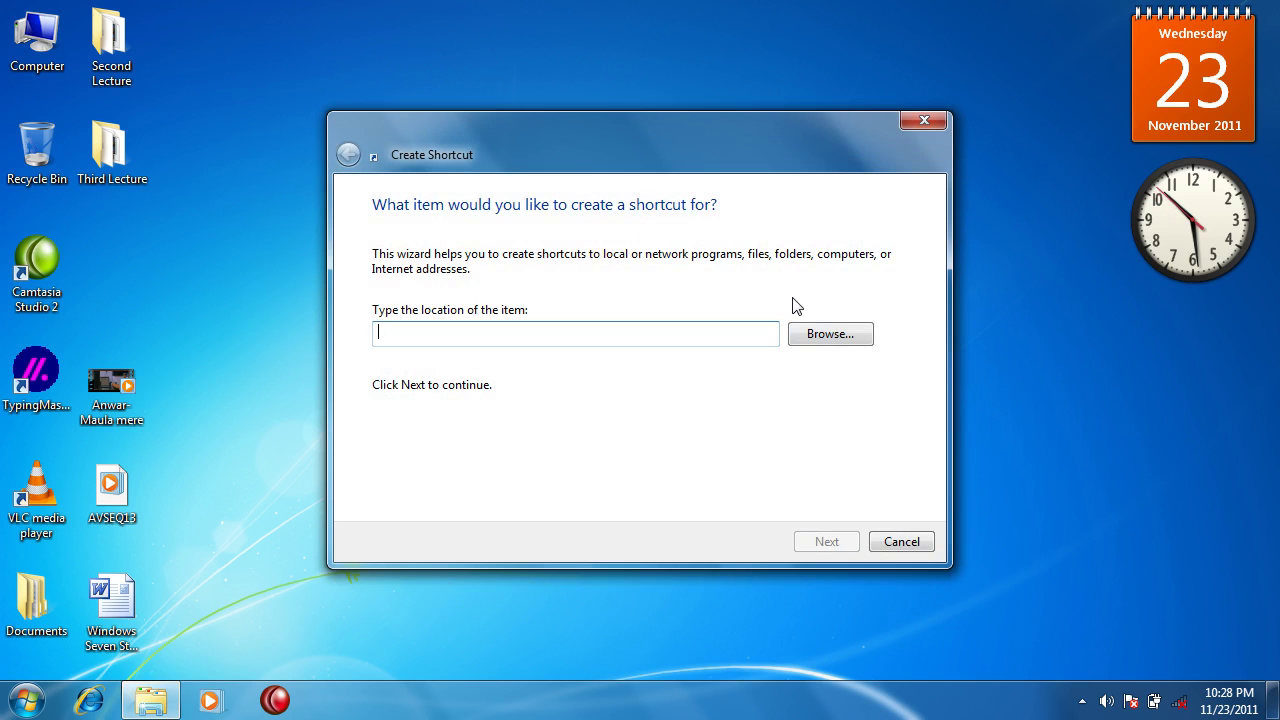
text(Shutdown)
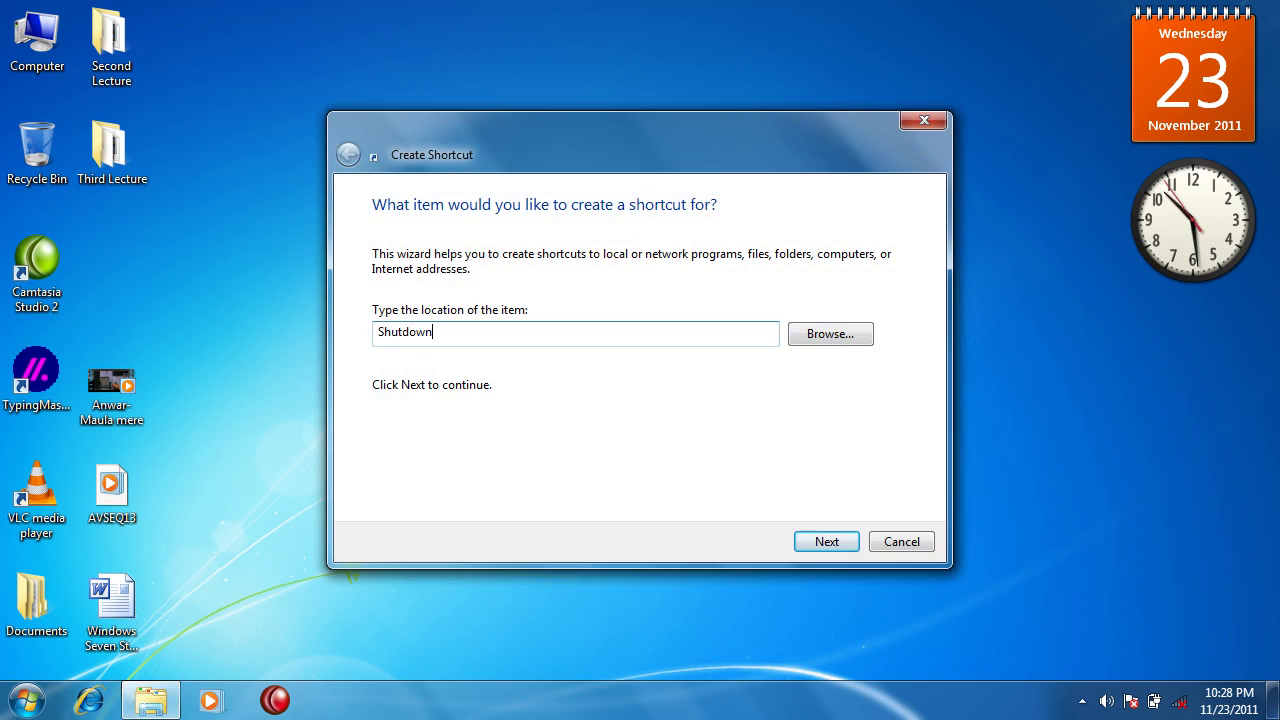
text( -r)
text(-t 0)
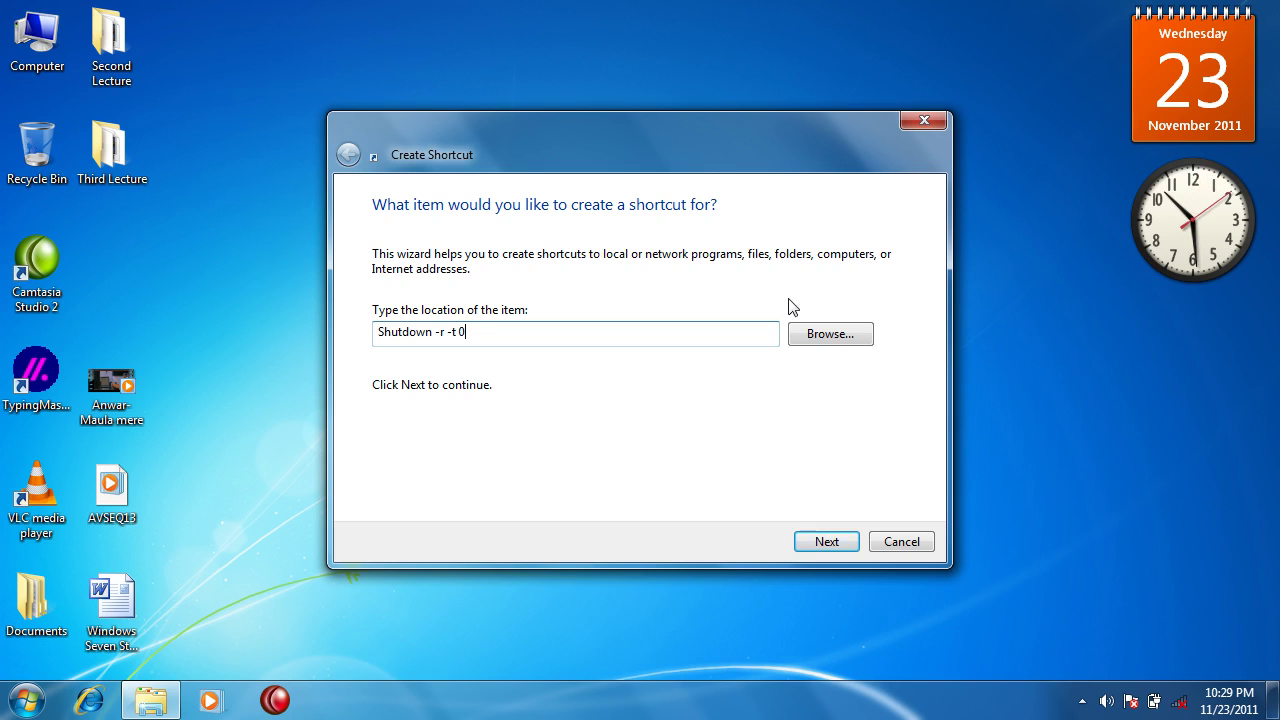
click(827, 545)
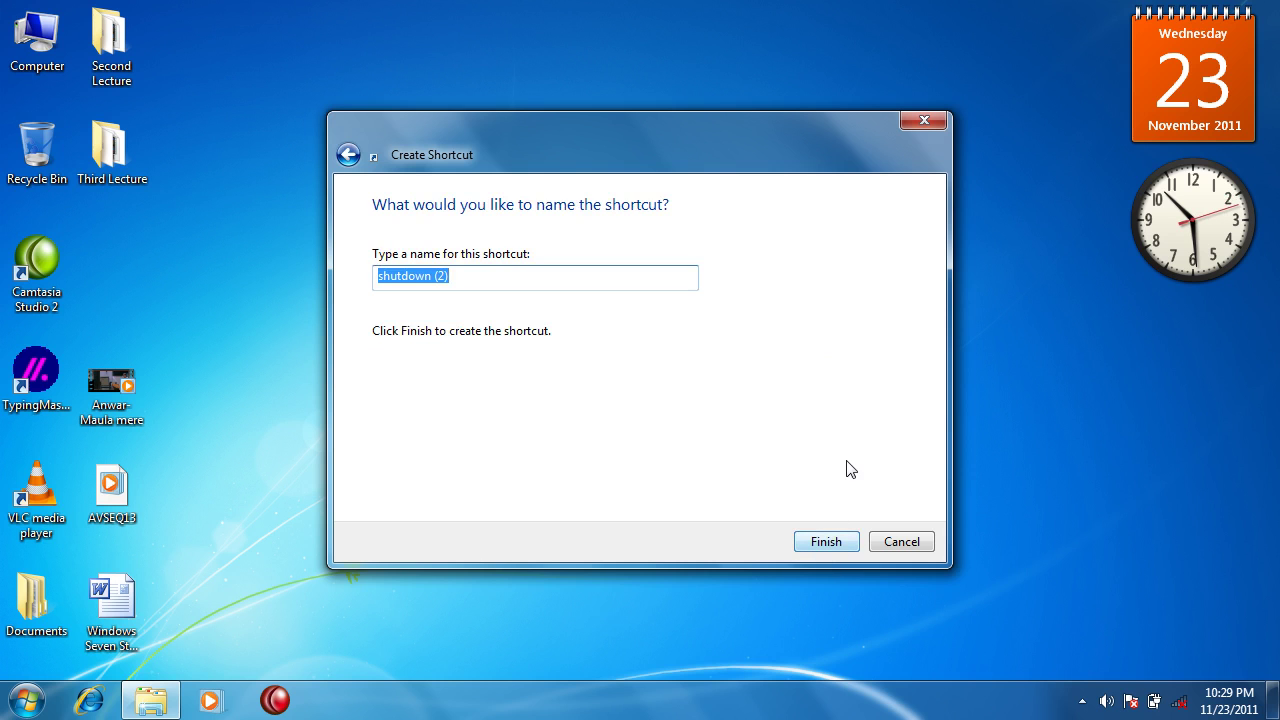
text(Restart)
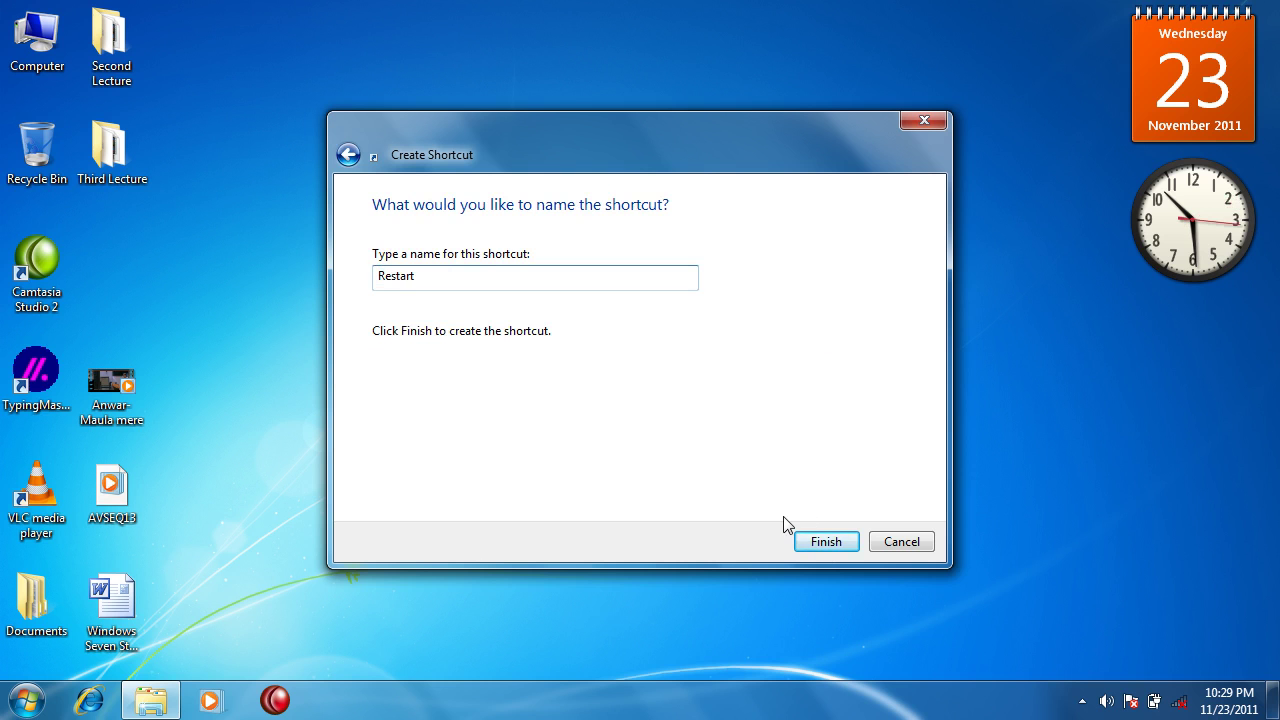
click(844, 543)
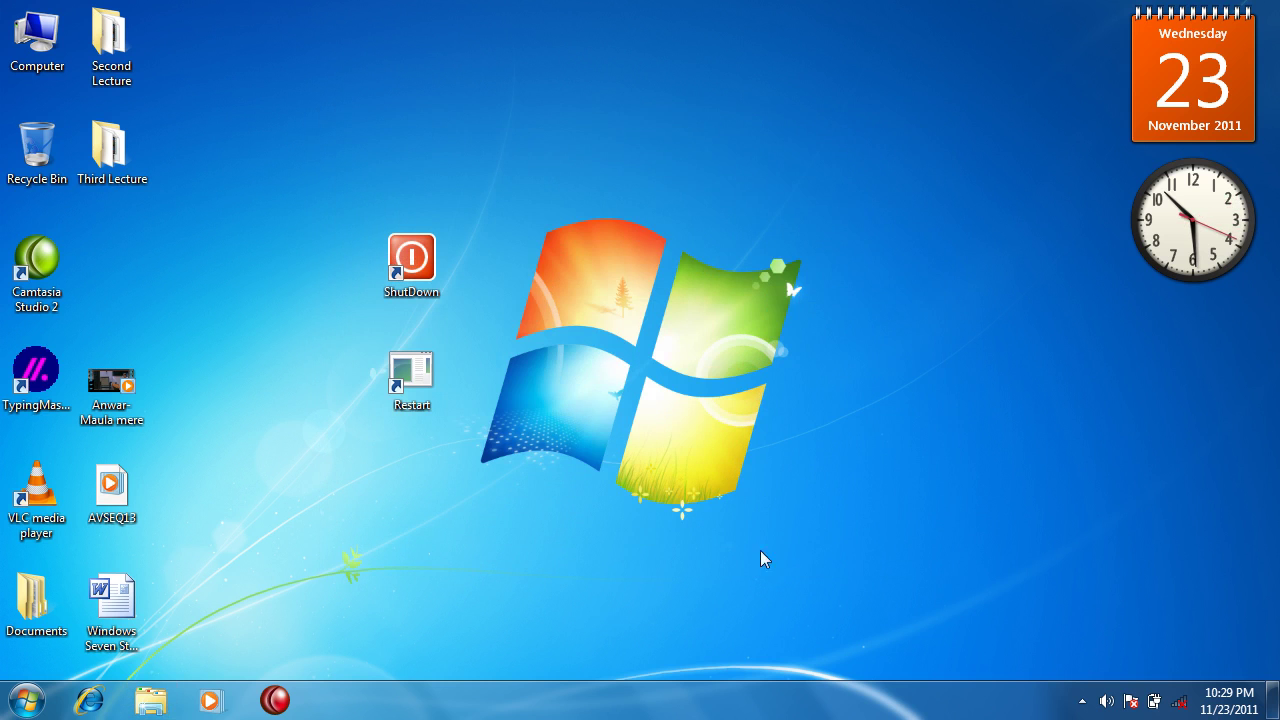
Change the Restart shortcut's icon to the green tree from the SHELL32 icon list and apply it.
right_click(417, 374)
click(522, 665)
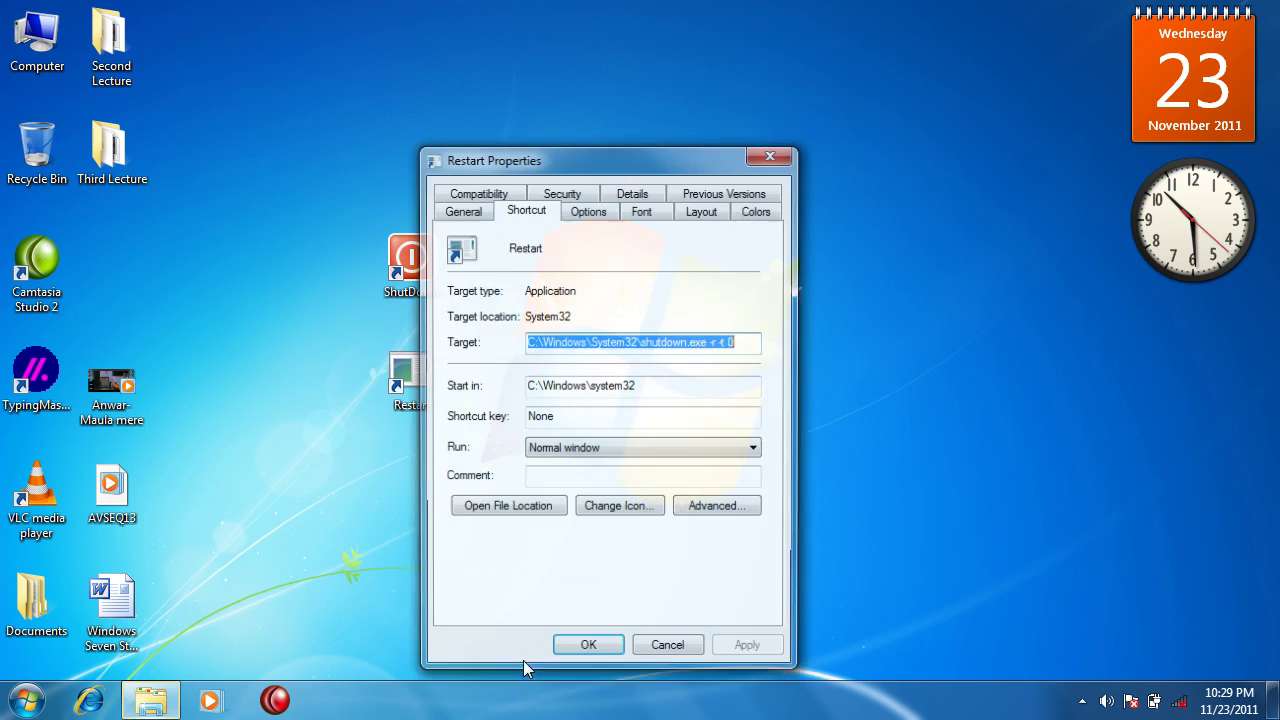
click(620, 510)
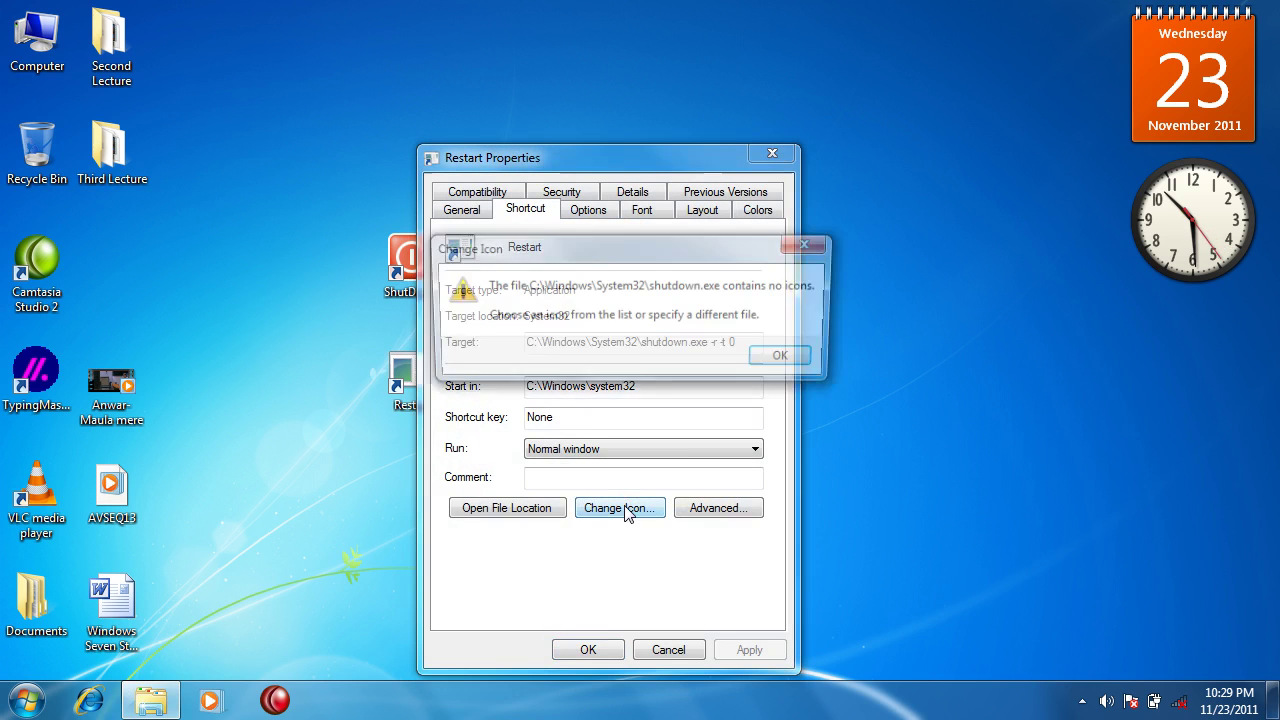
click(788, 366)
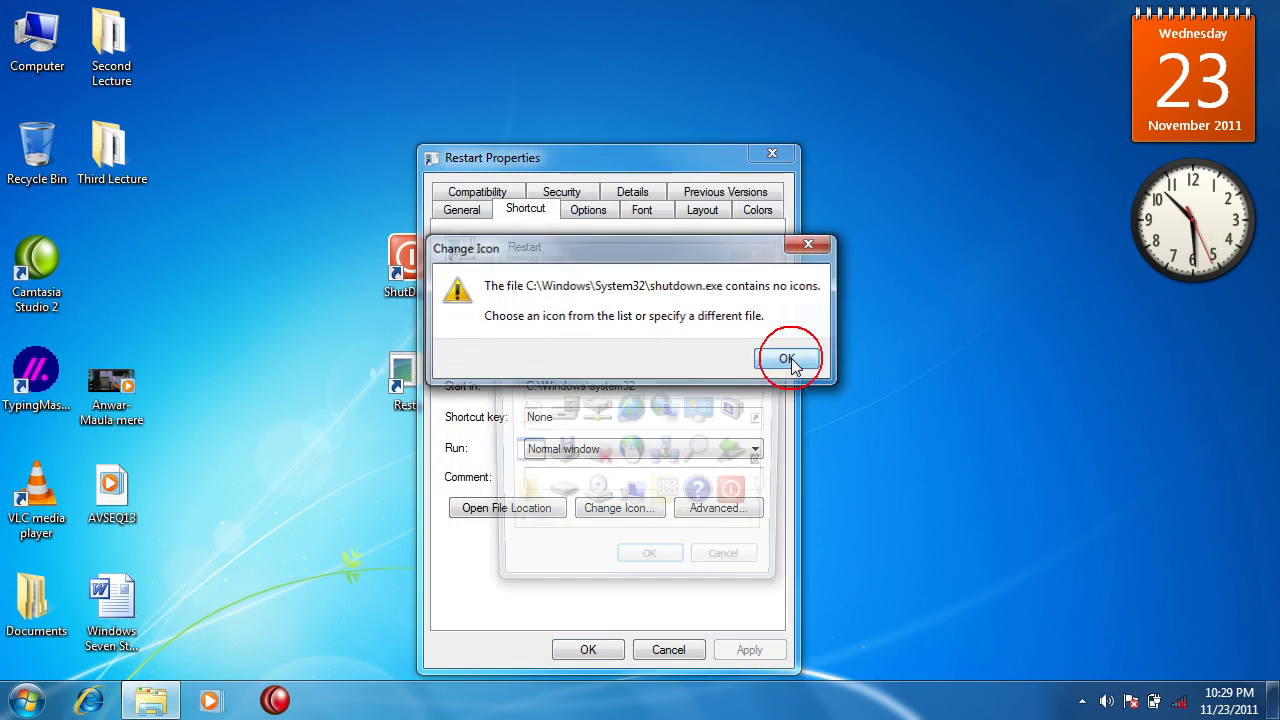
click(759, 533)
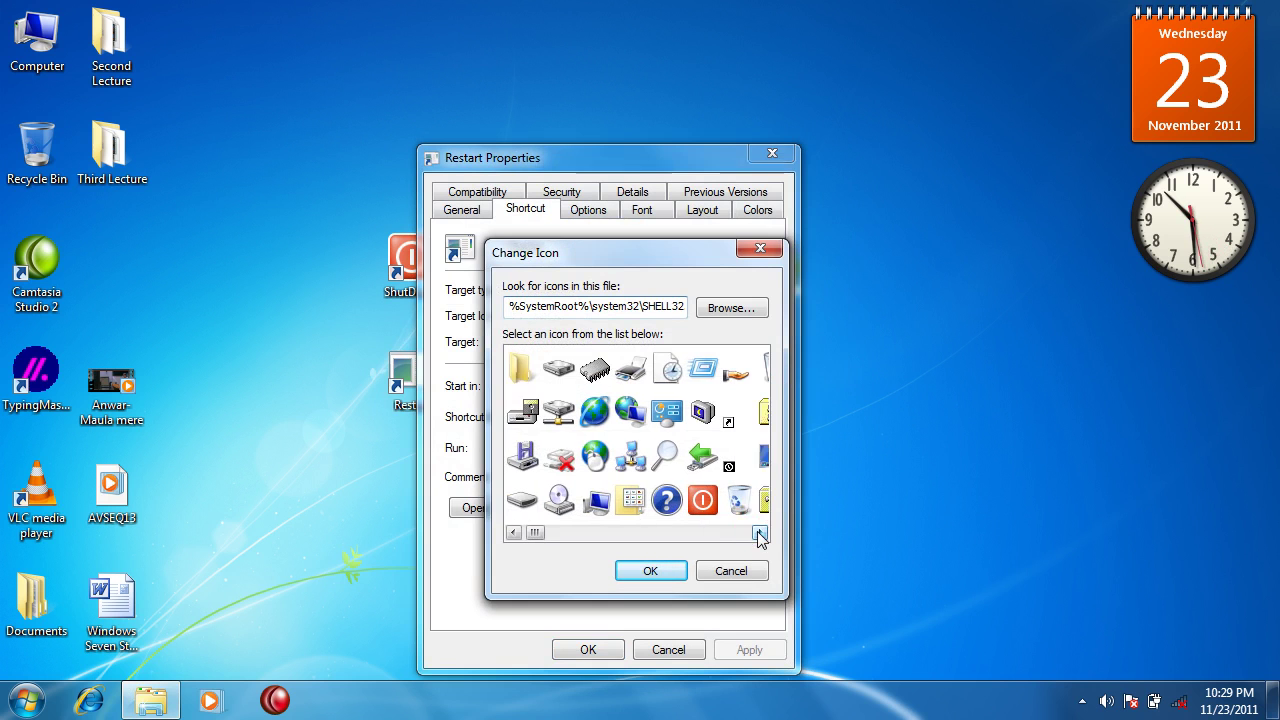
click(759, 533)
click(759, 533)
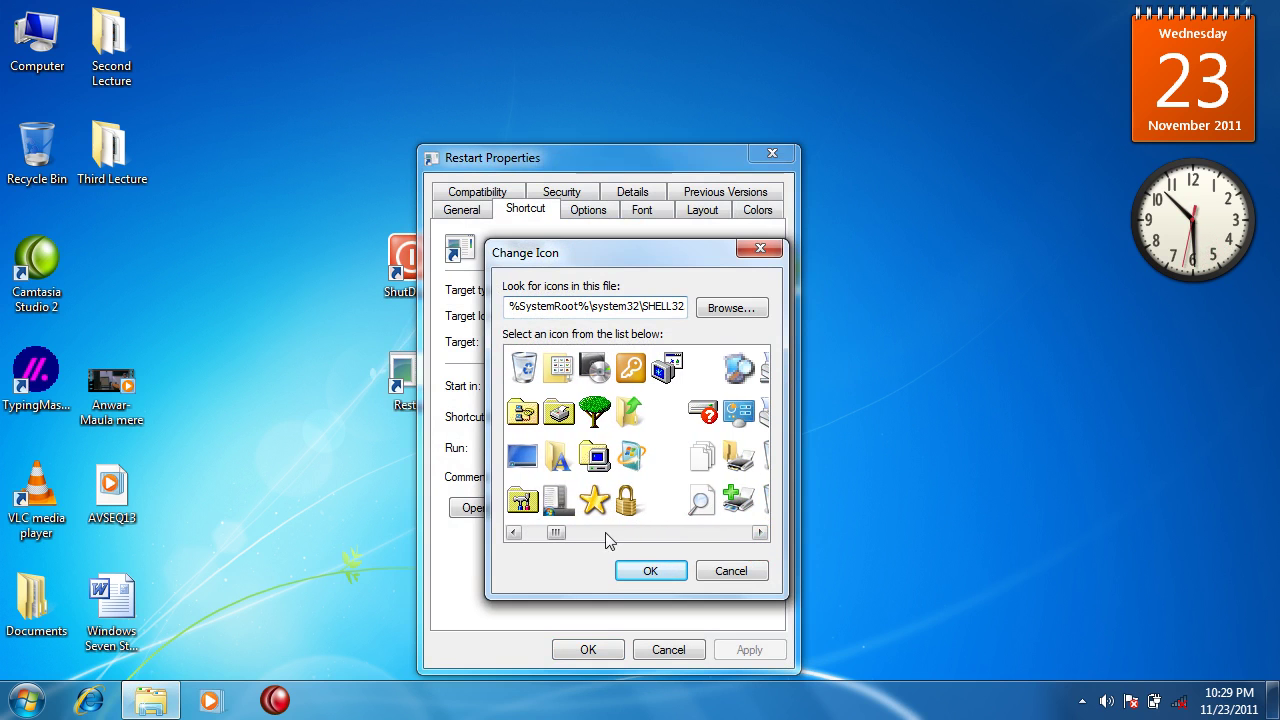
drag(556, 532, 499, 537)
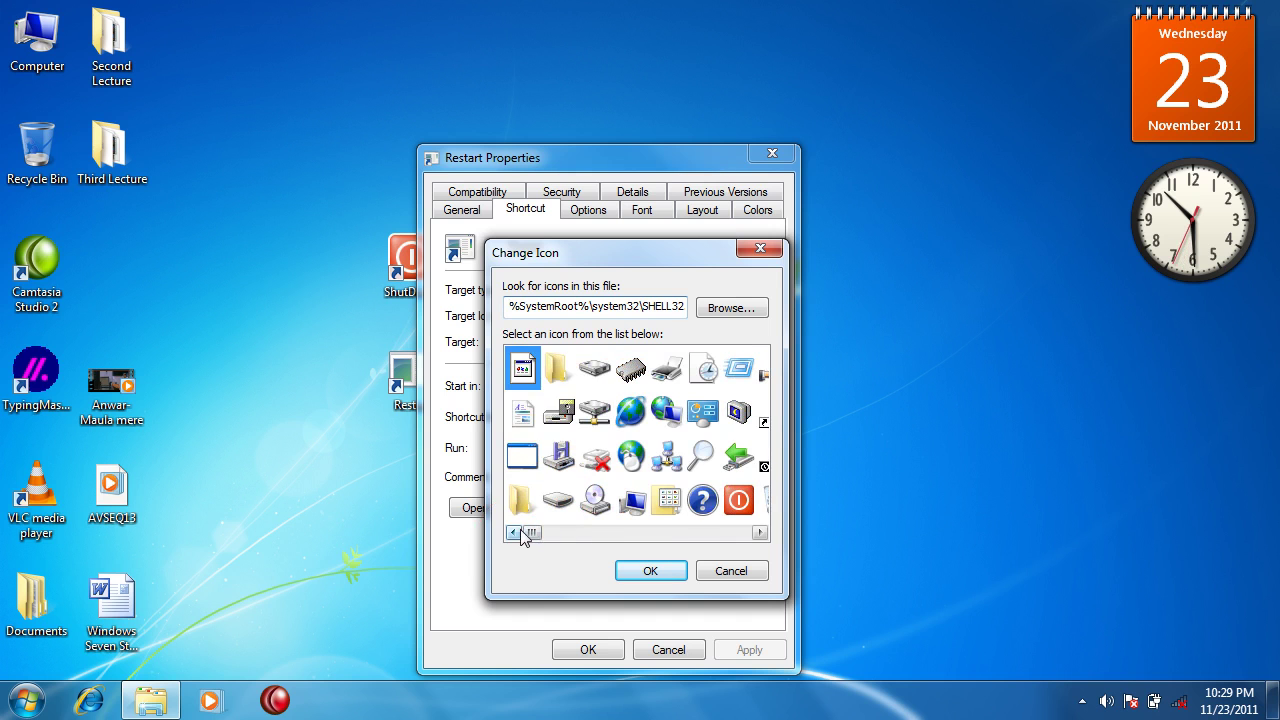
click(760, 533)
click(760, 533)
click(760, 533)
click(760, 533)
click(666, 410)
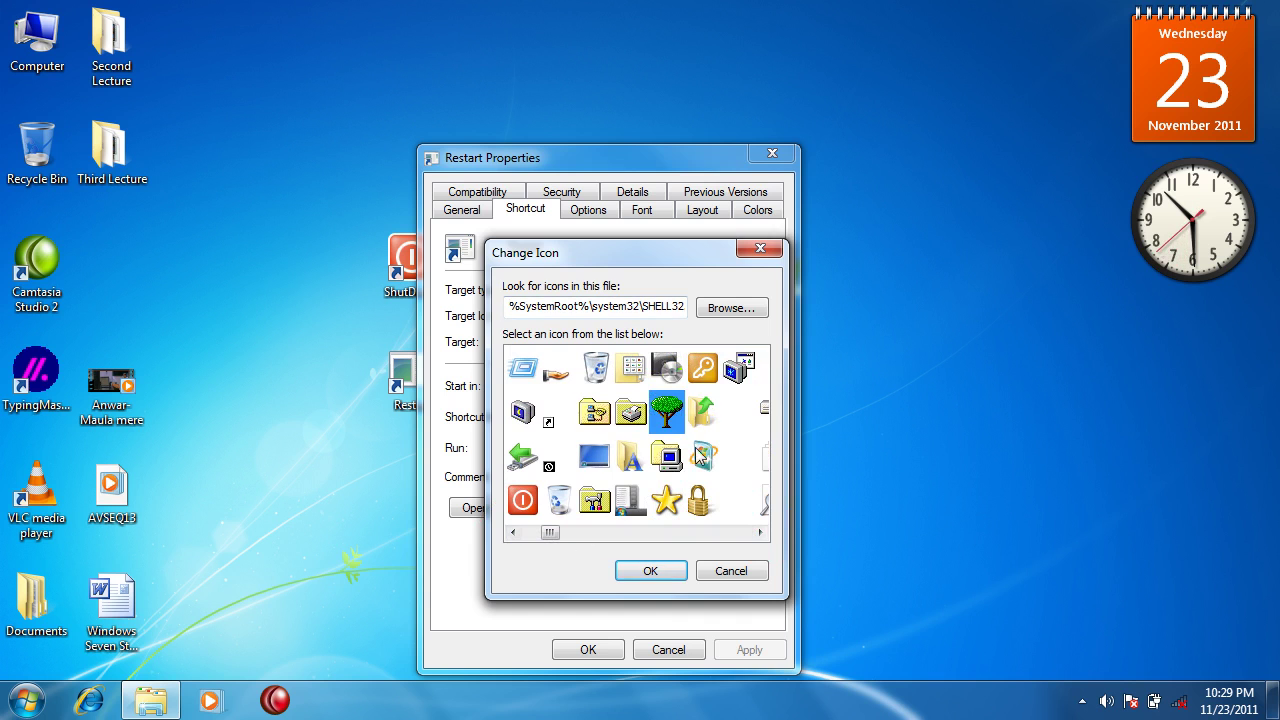
click(652, 570)
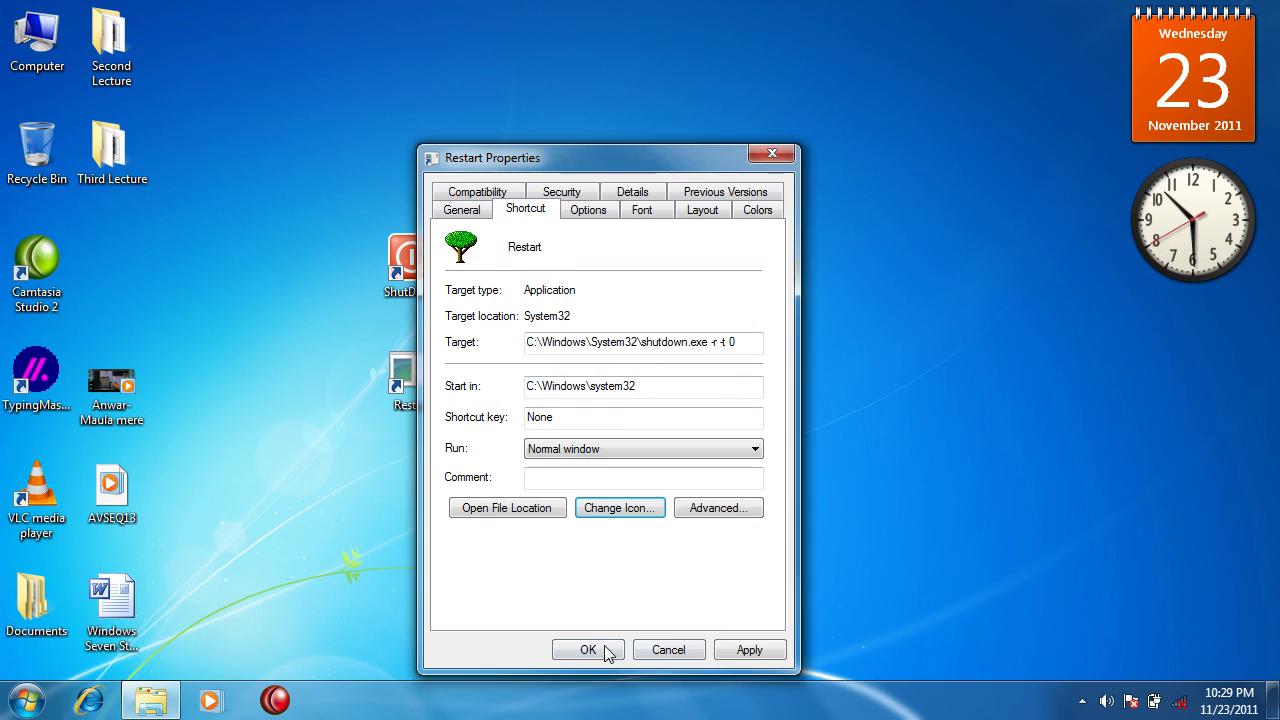
click(588, 648)
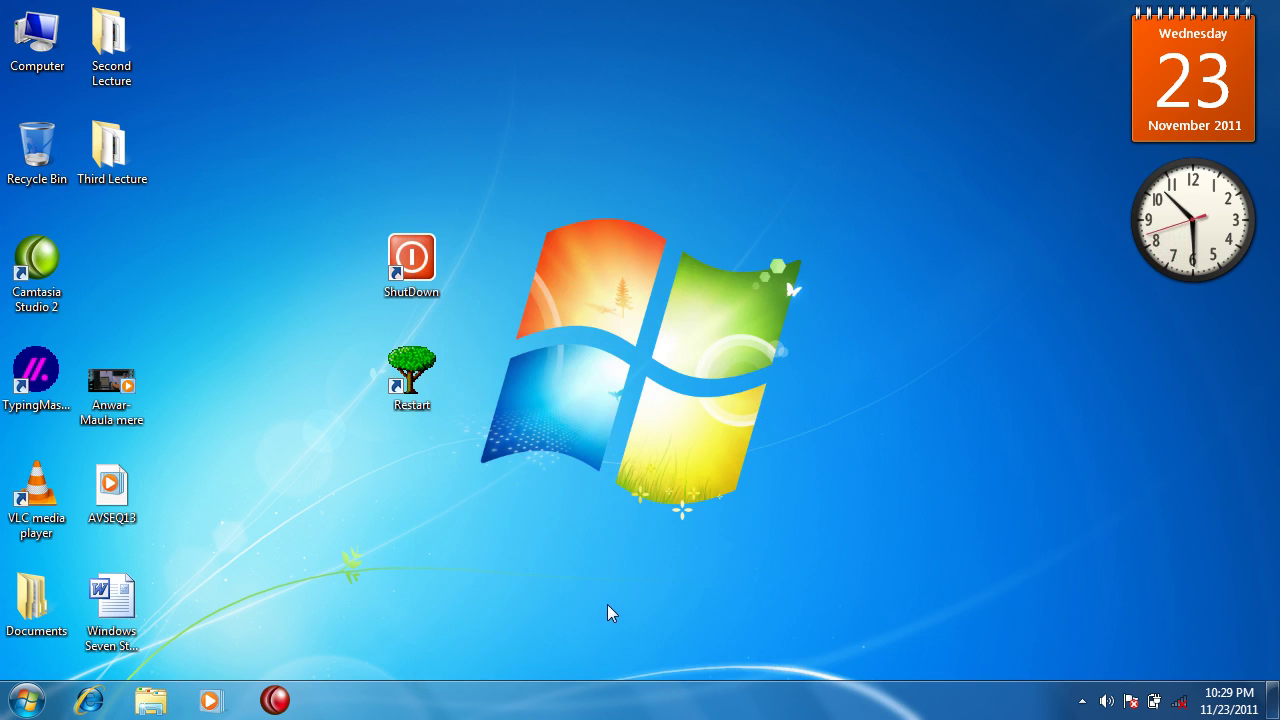
Create a desktop shortcut for the command "Shutdown -L -t 0" and name it "Log Off".
right_click(865, 299)
mouse_move(913, 465)
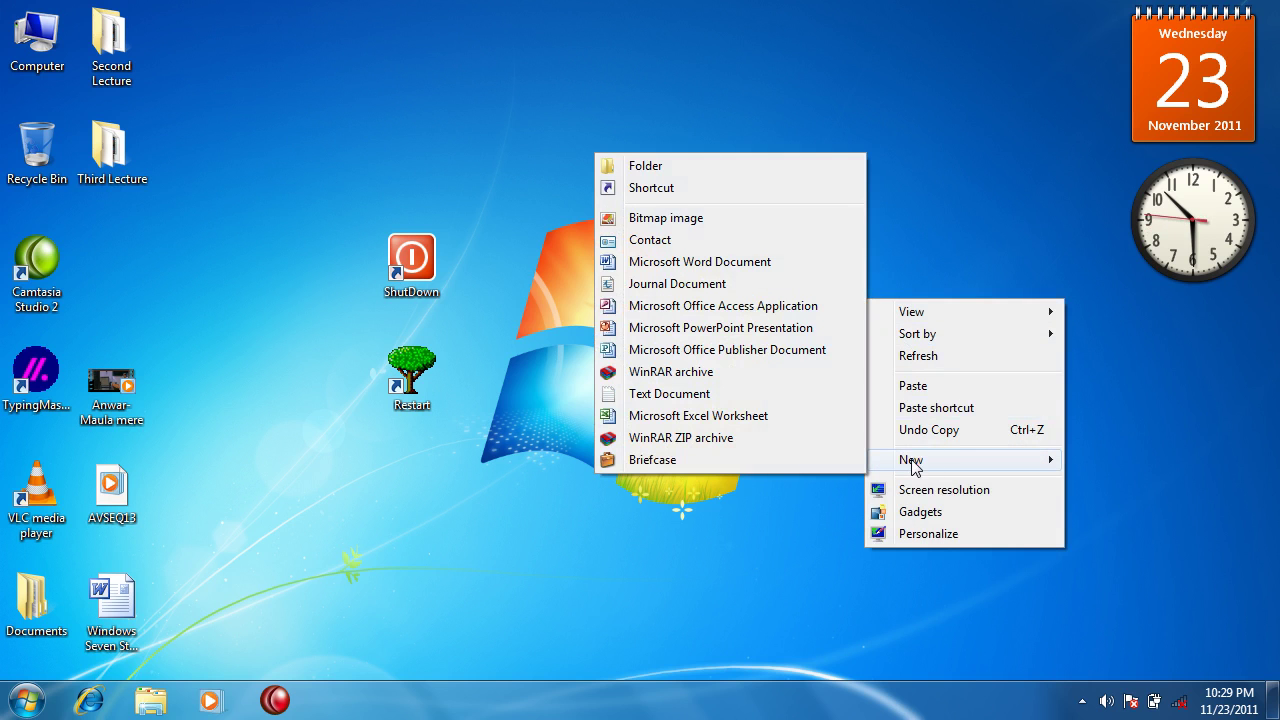
click(663, 189)
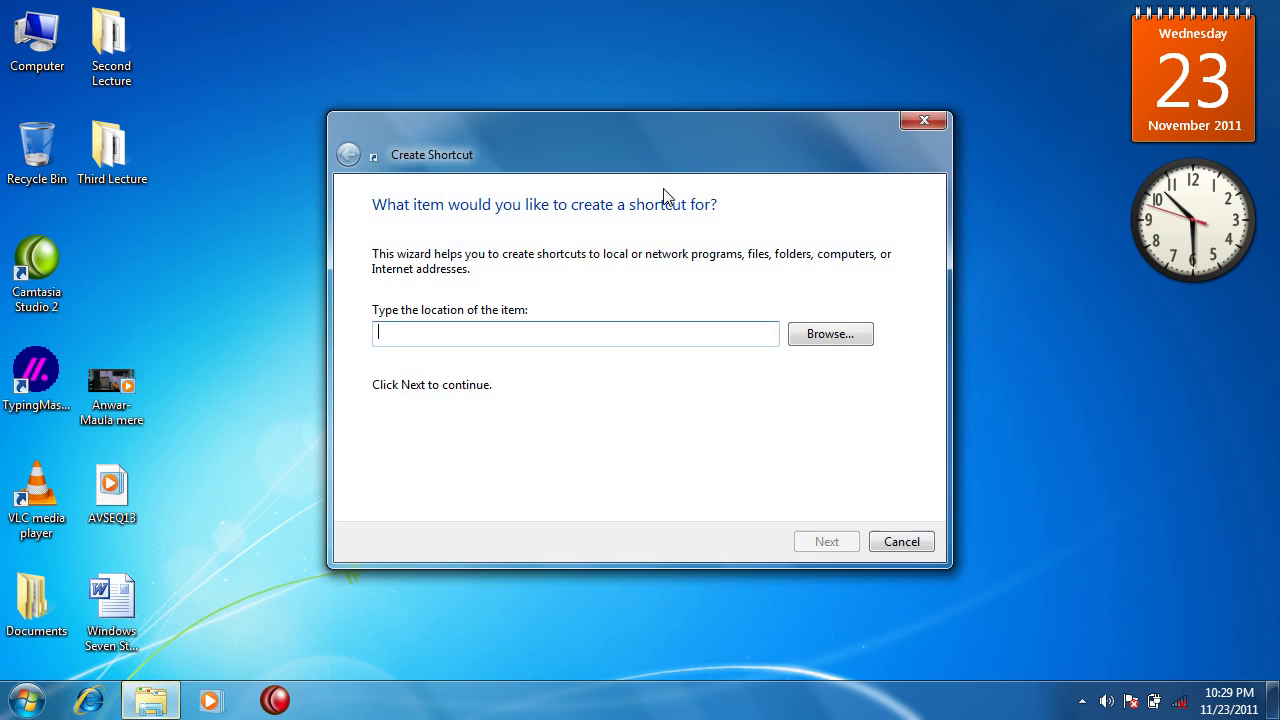
text(Shutdown -L)
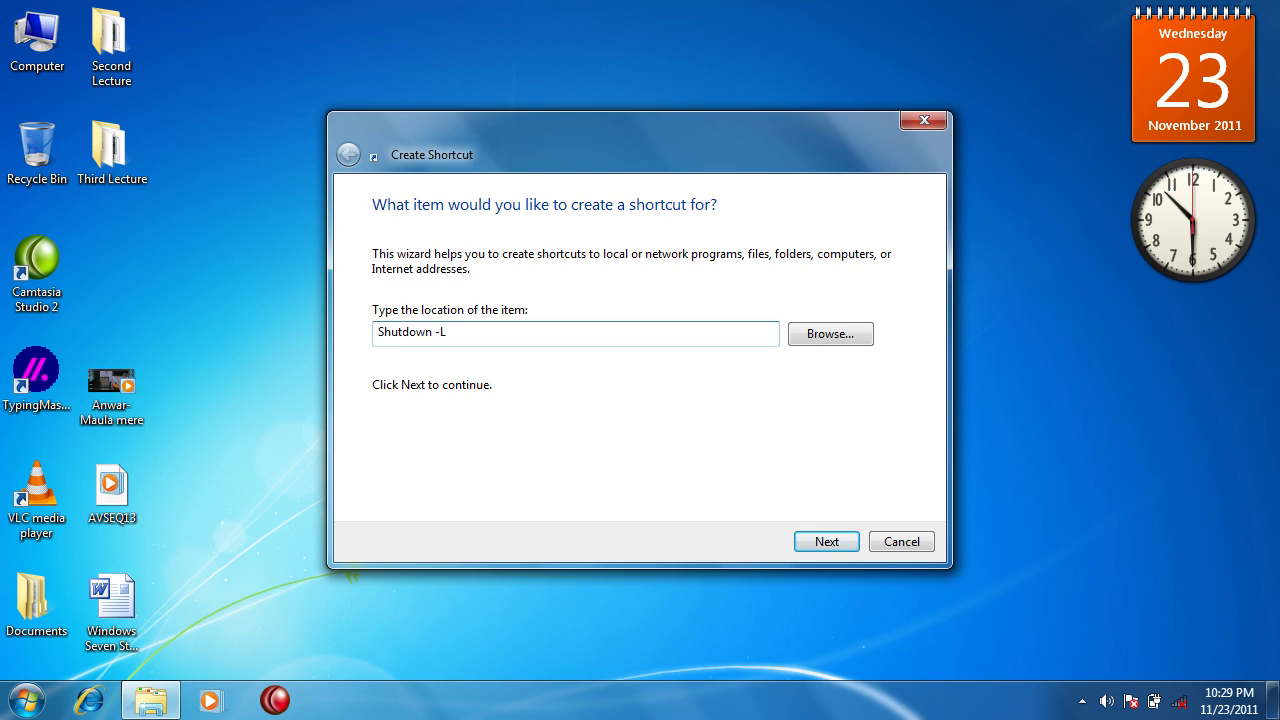
text(-t 0)
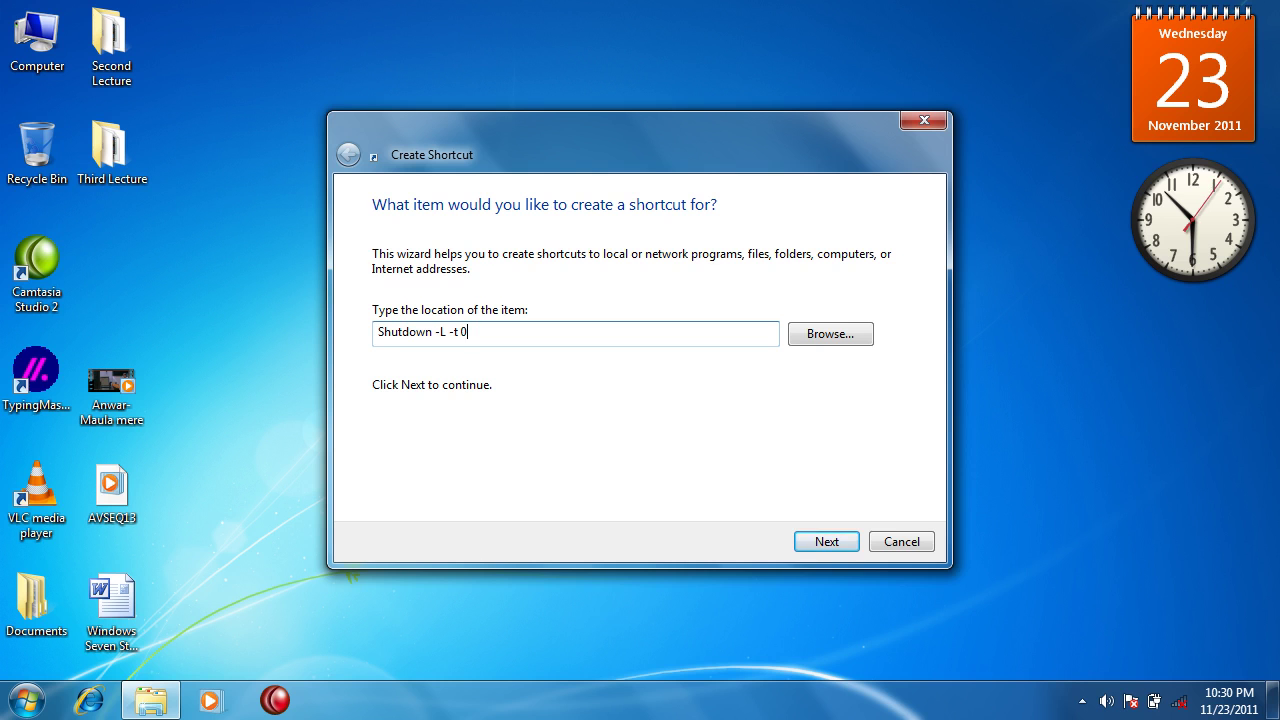
click(842, 543)
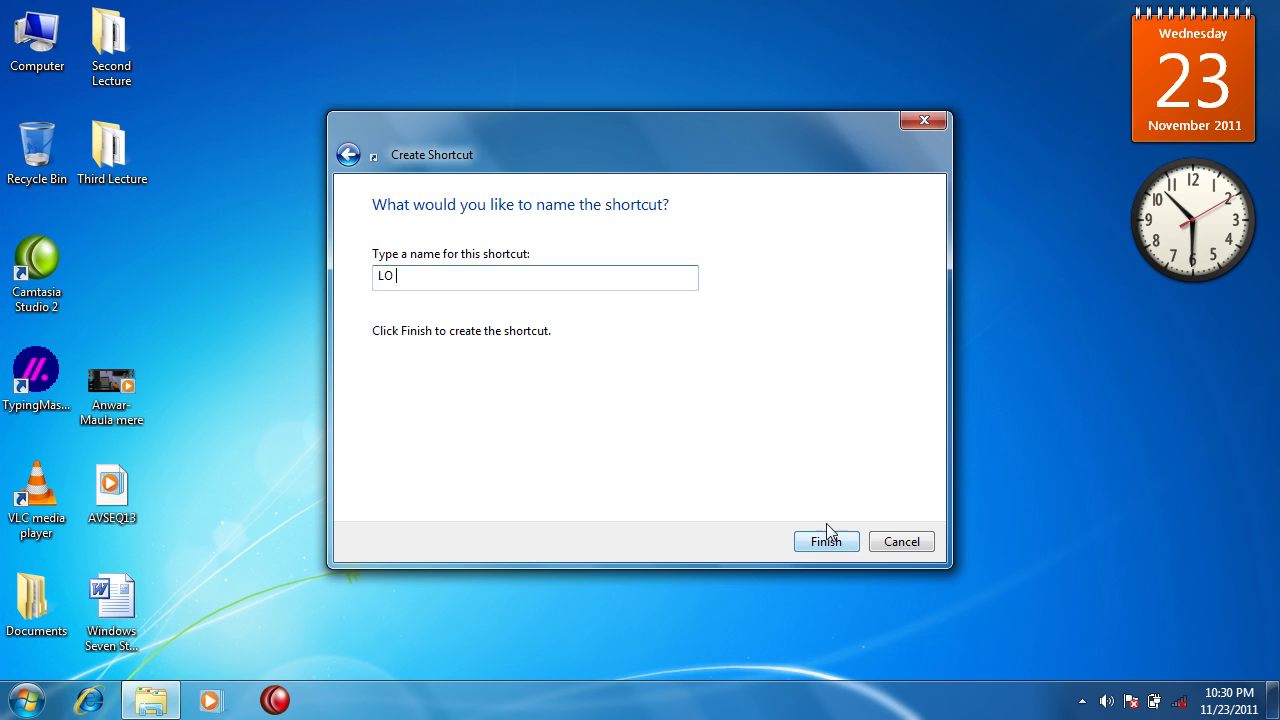
text(g Of)
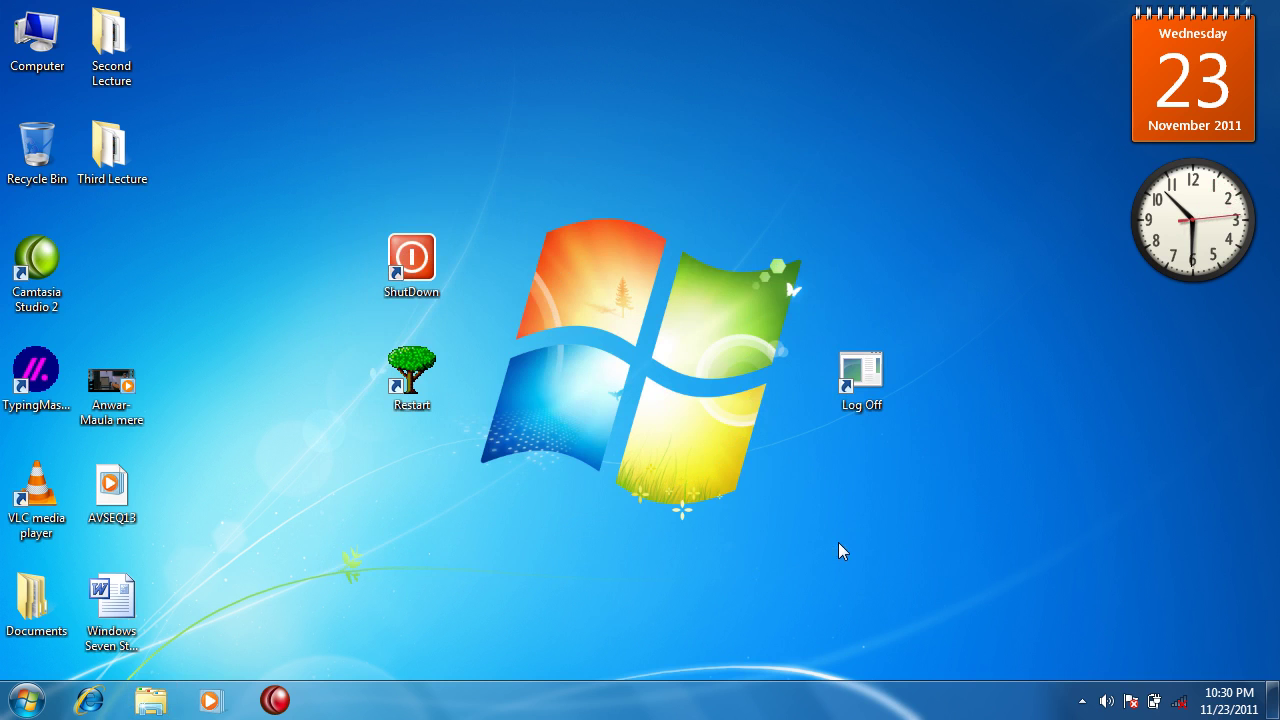
Change the Log Off shortcut's icon to the orange key from the SHELL32 list and move the shortcut beside ShutDown.
right_click(862, 378)
click(940, 665)
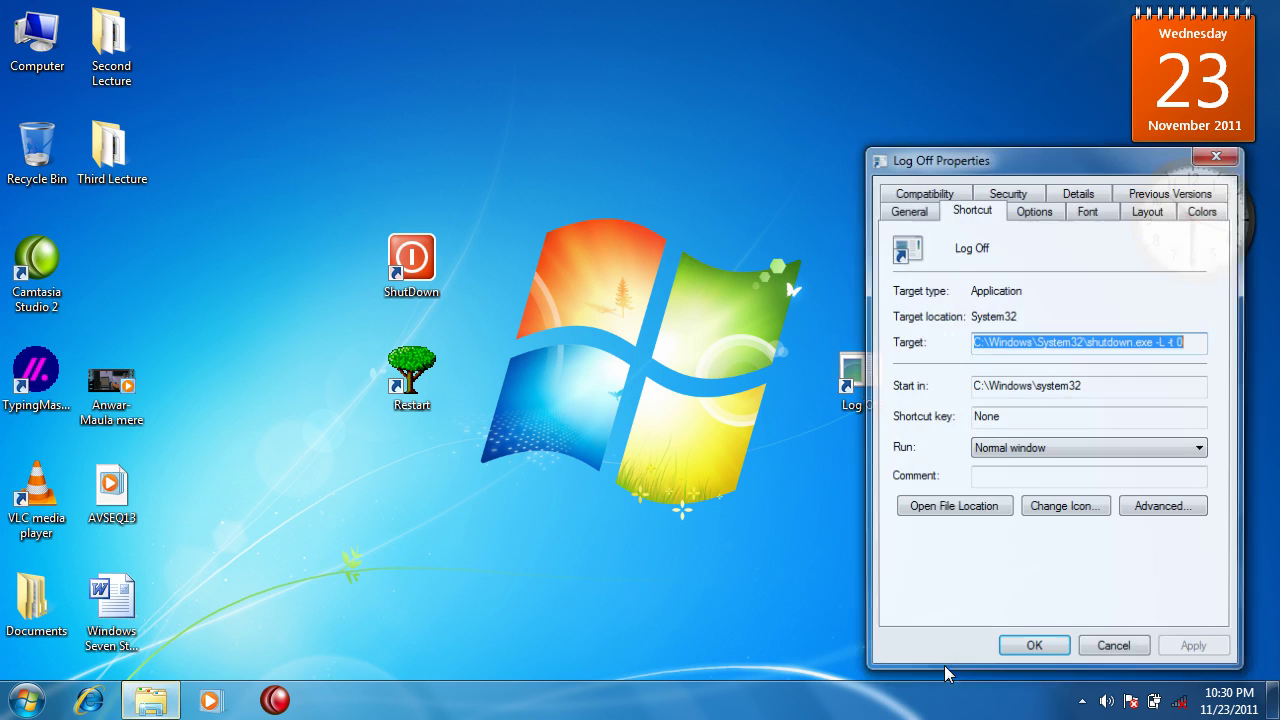
click(1064, 508)
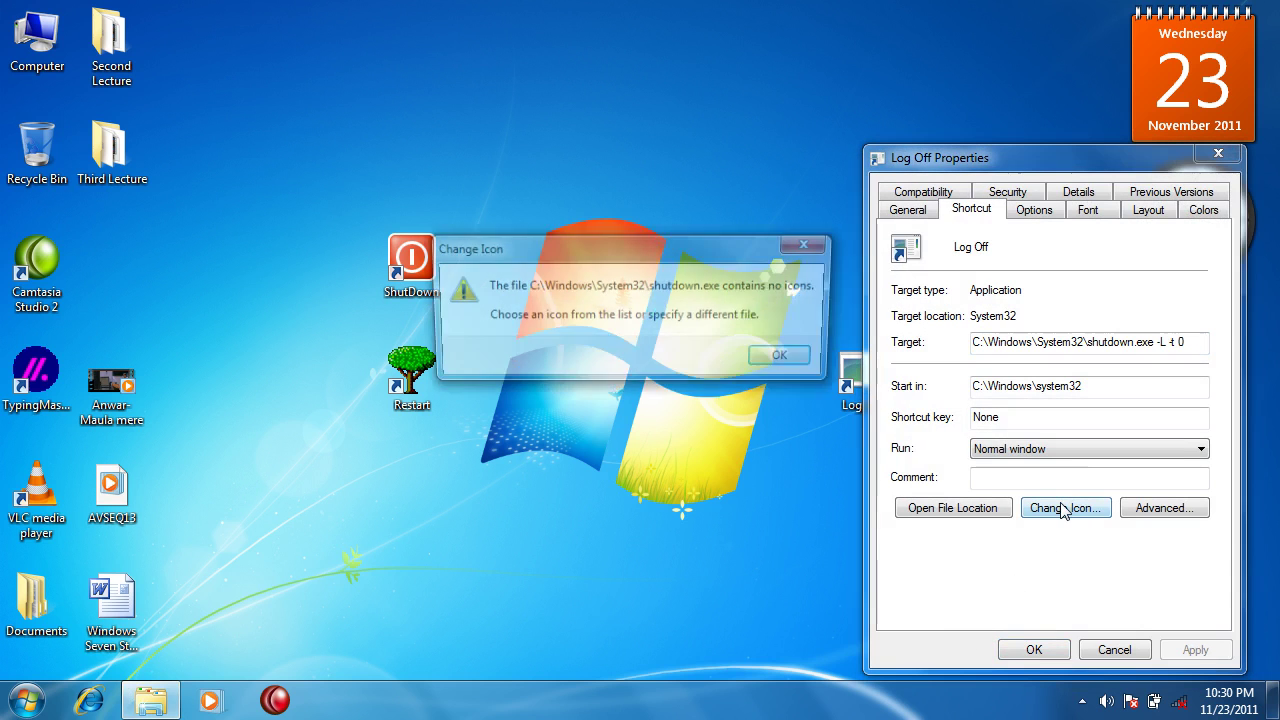
click(788, 358)
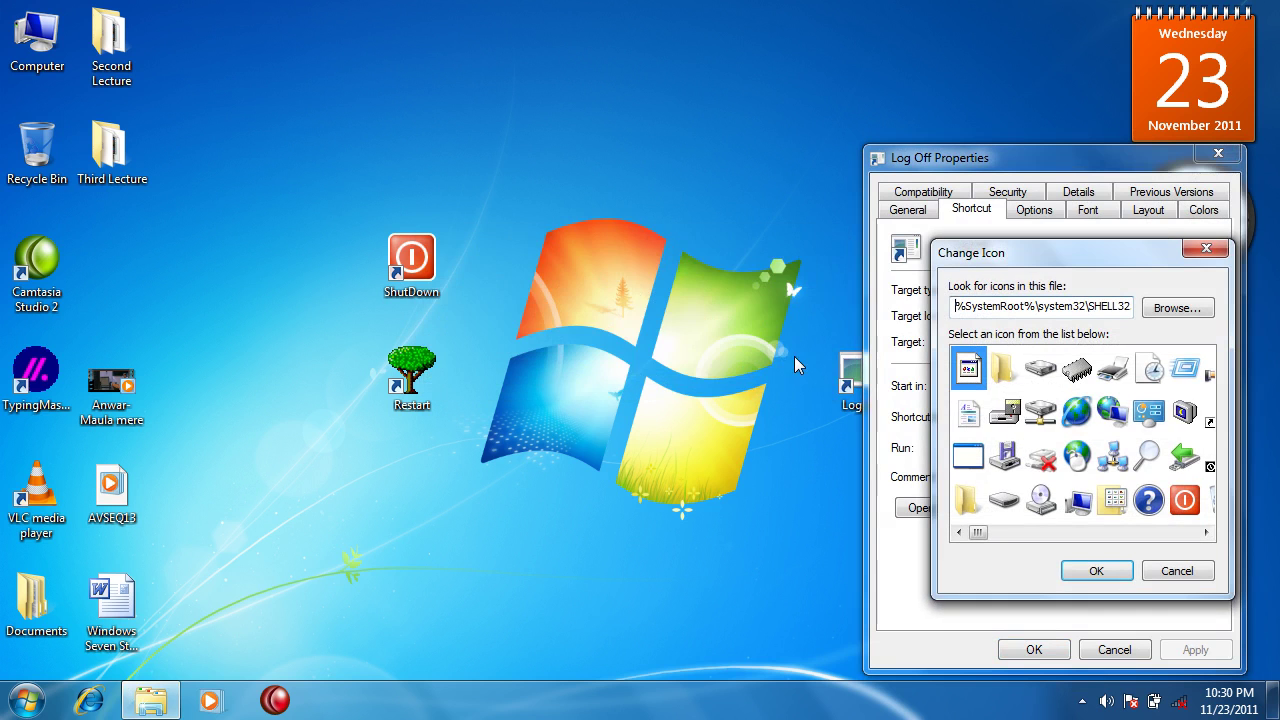
drag(938, 248, 480, 189)
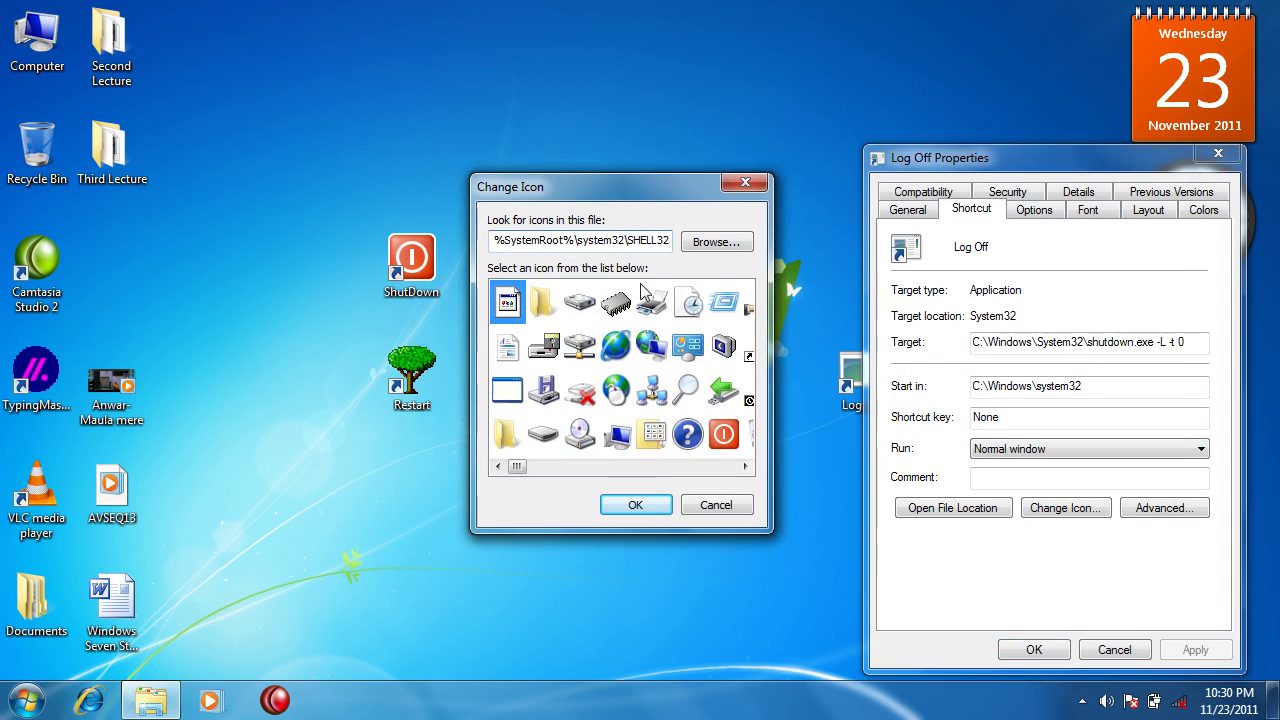
click(746, 467)
click(746, 467)
click(747, 467)
click(747, 467)
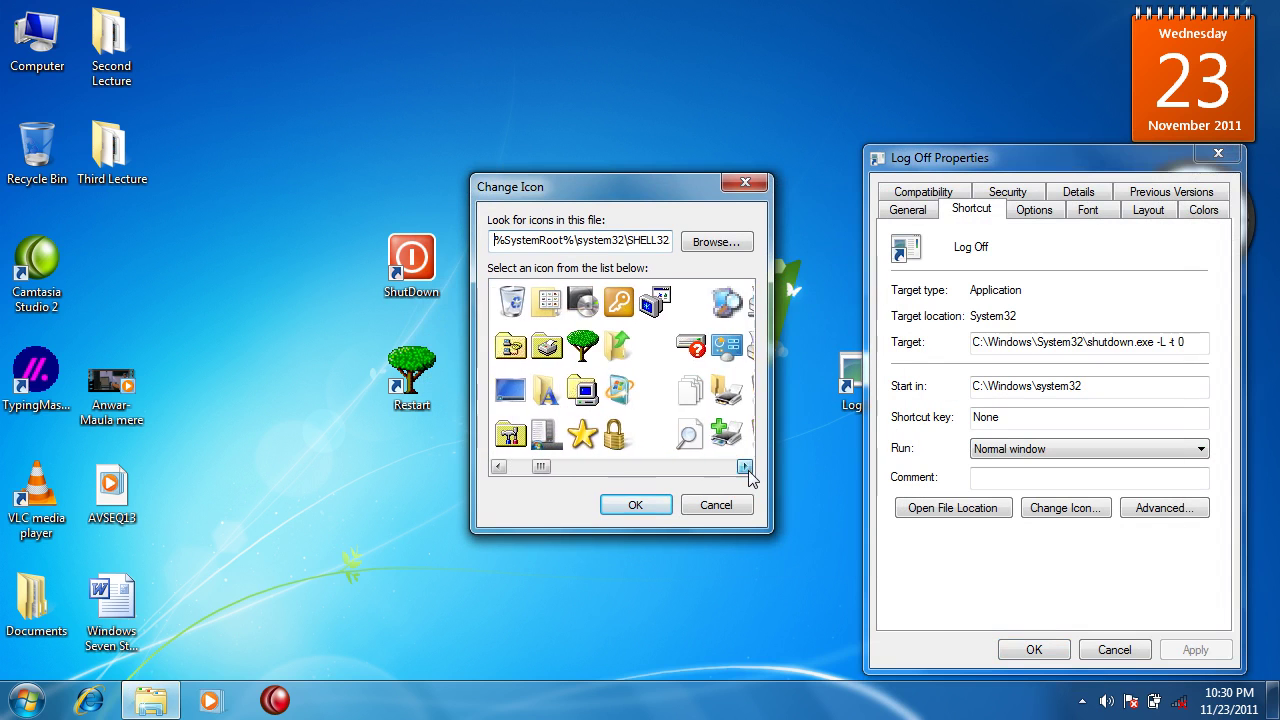
click(747, 467)
click(580, 301)
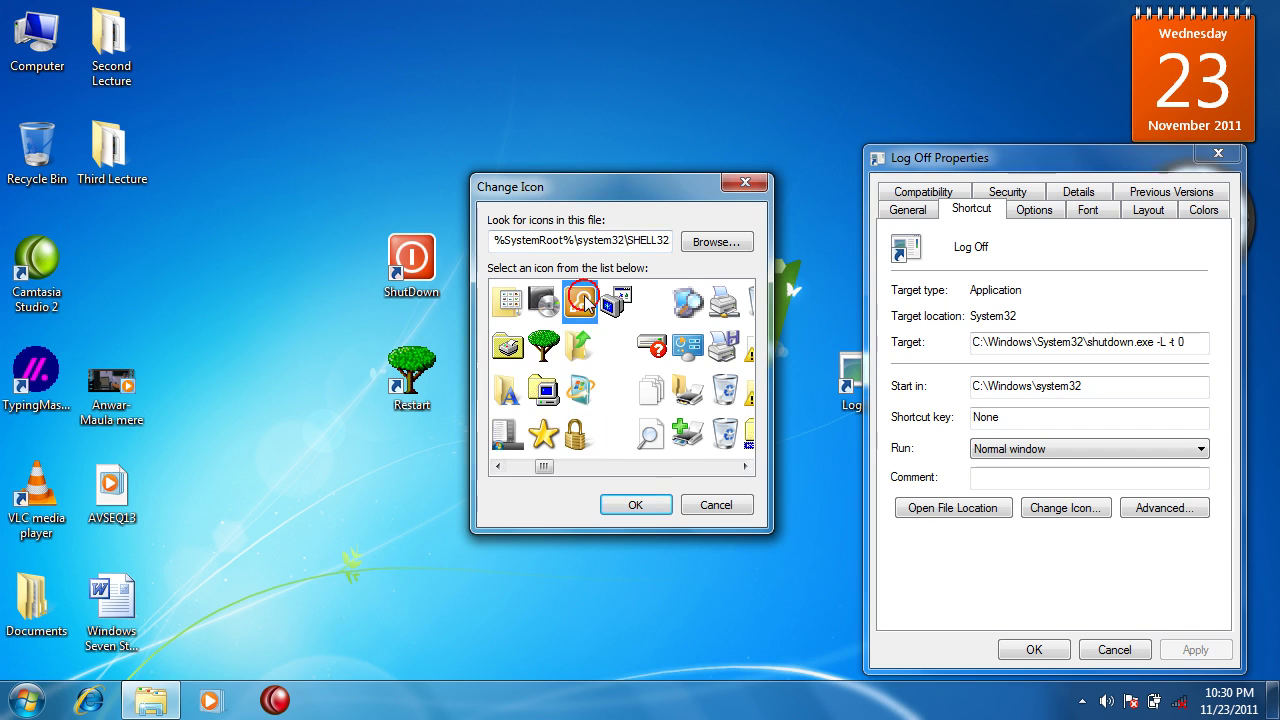
click(637, 507)
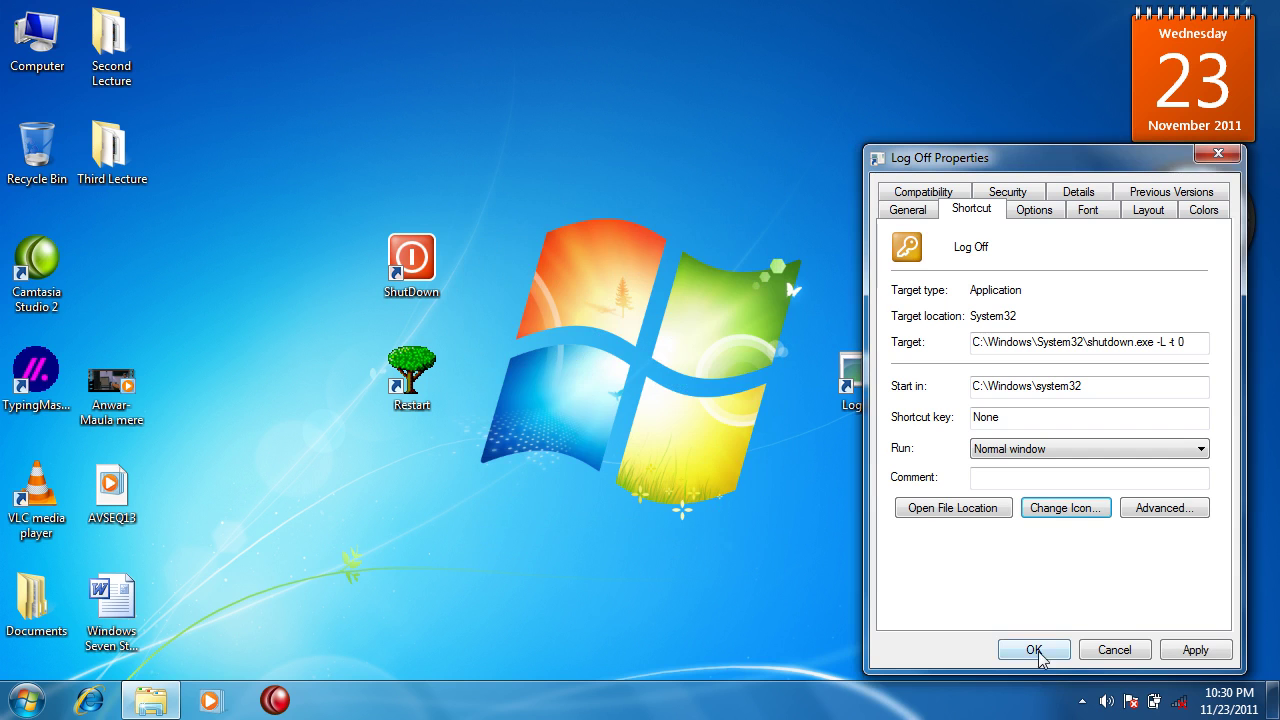
click(1034, 650)
drag(861, 372, 480, 240)
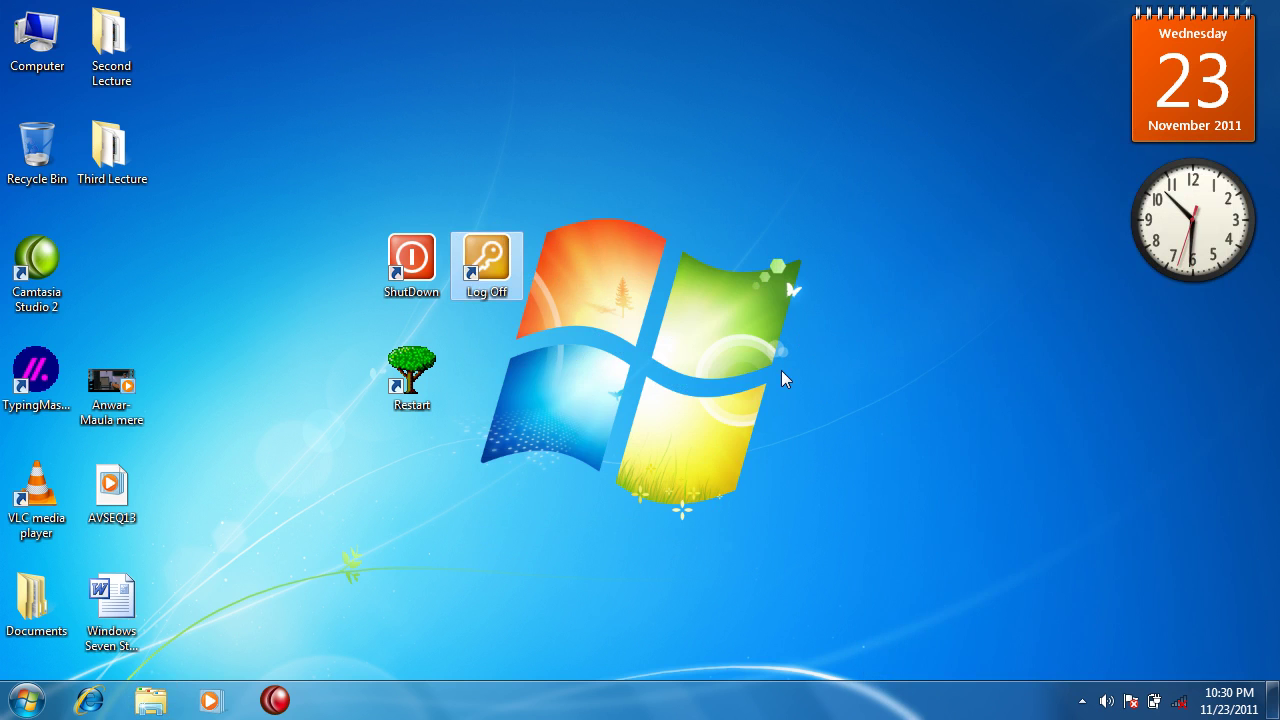